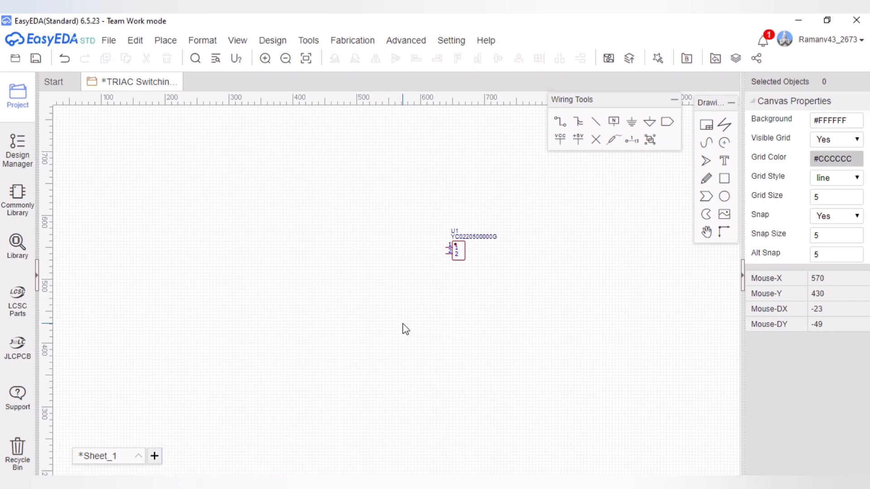
Search the component library for moc3021, replacing the earlier part number.
left_click(18, 247)
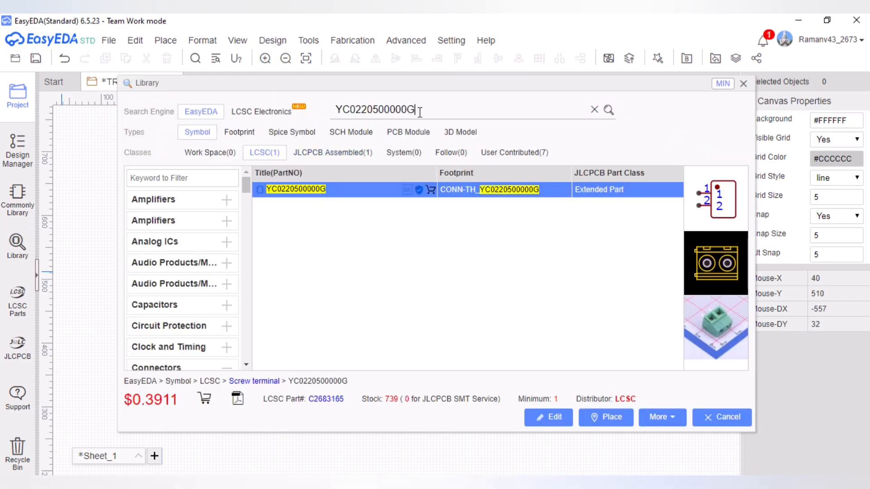
key("BackSpace")
key("BackSpace")
key("BackSpace")
key("BackSpace")
key("BackSpace")
key("BackSpace")
key("BackSpace")
key("BackSpace")
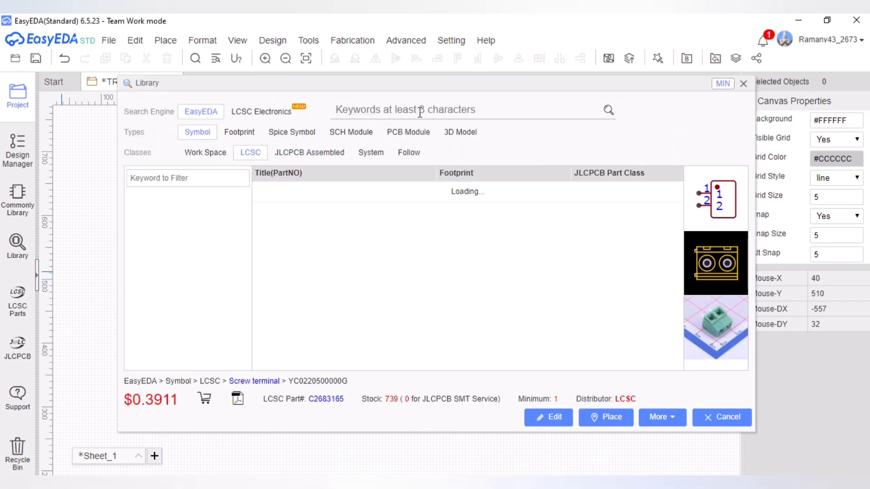
type("mod")
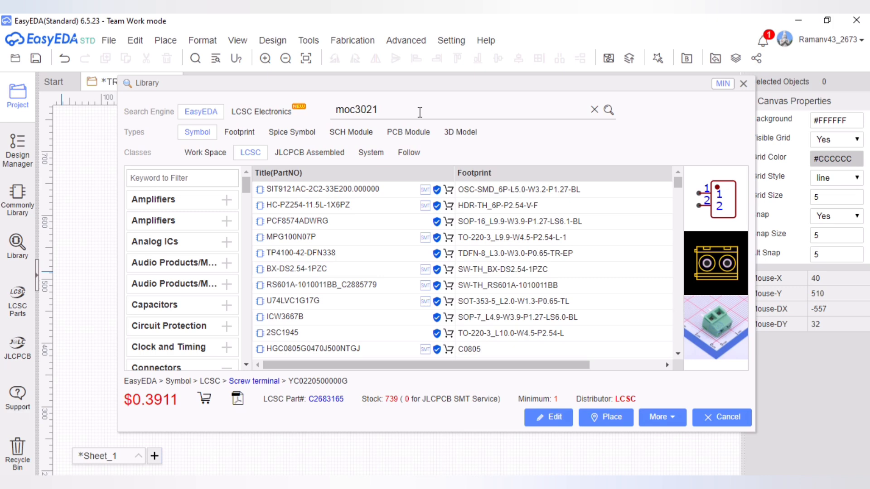
left_click(608, 110)
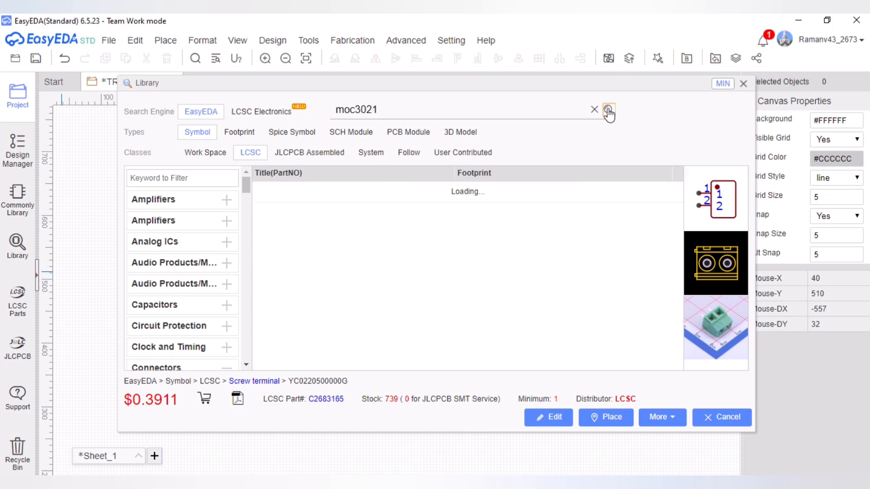
Choose the CYMOC3021 optocoupler with the DIP-6 footprint and place it on the schematic, well left of the screw terminal.
left_click(537, 205)
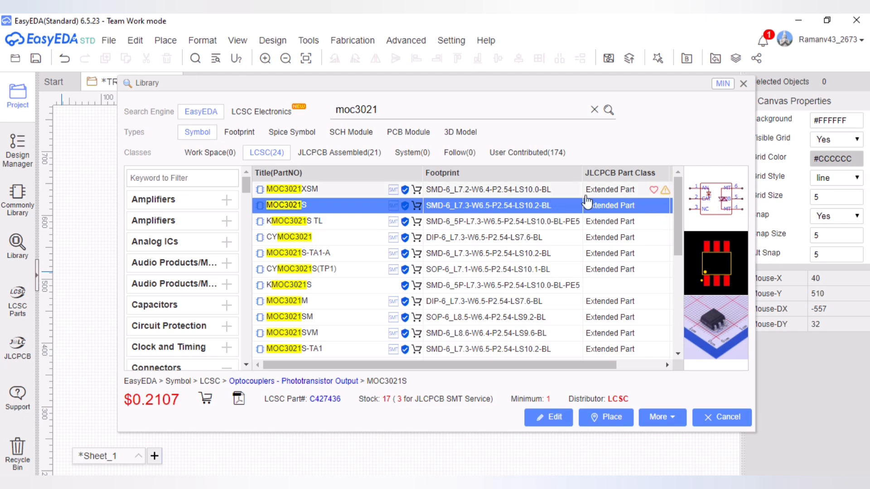
left_click(611, 237)
right_click(721, 338)
left_click(721, 336)
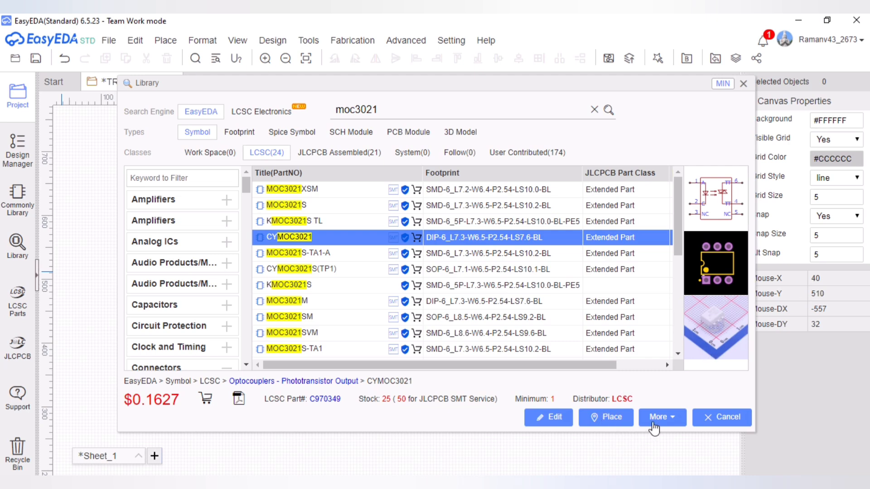
left_click(605, 417)
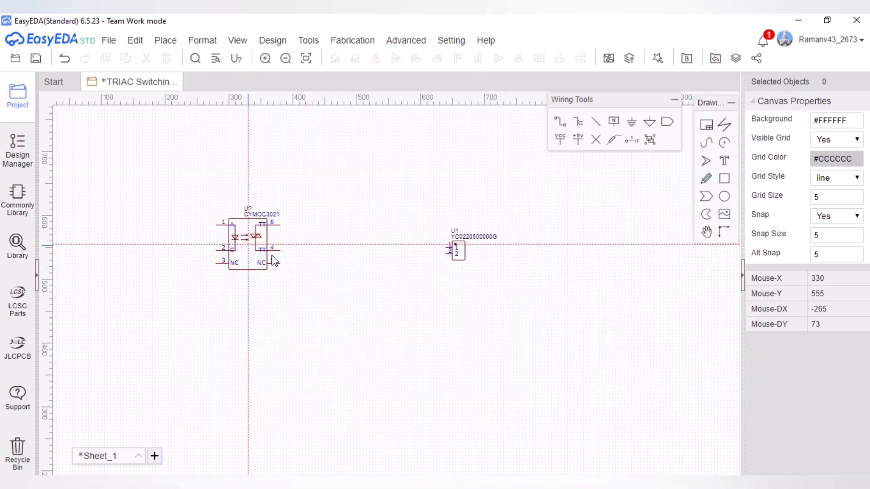
left_click(239, 271)
key("Escape")
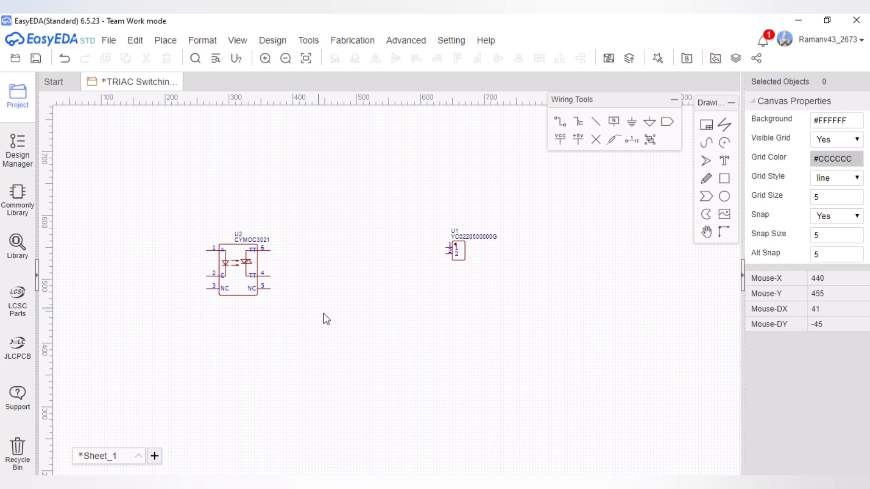
Search the library for BTA06 and place the BTA06-600CRG triac between the optocoupler and the screw terminal.
left_click(25, 251)
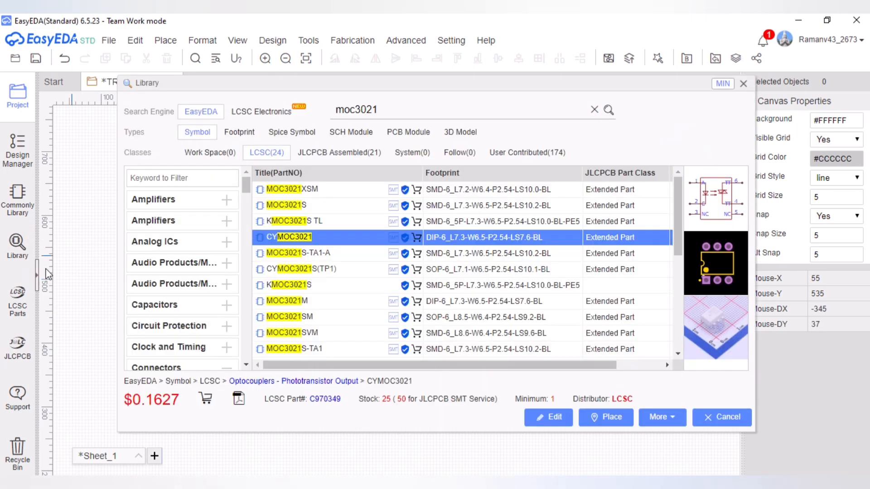
double_click(396, 104)
type("BTA06")
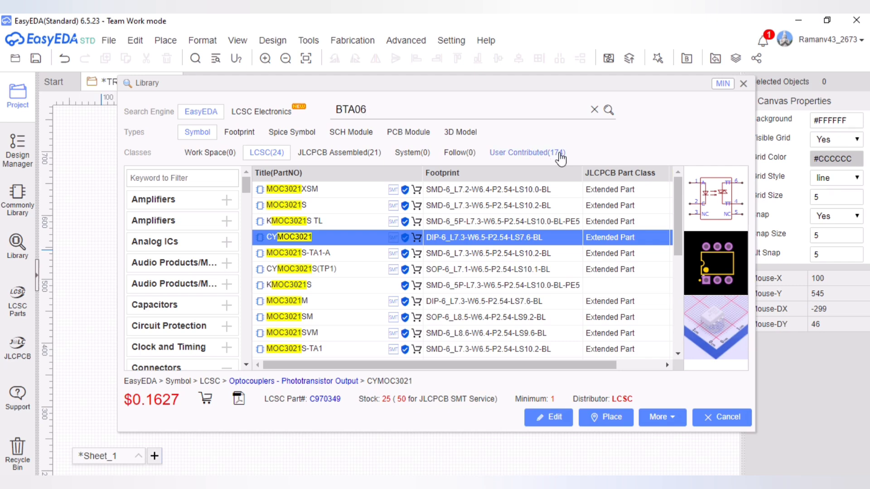
left_click(608, 111)
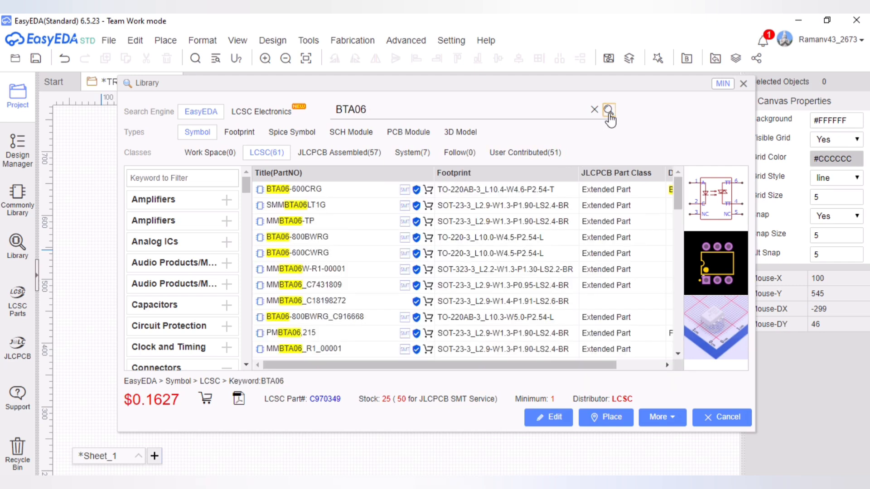
left_click(497, 196)
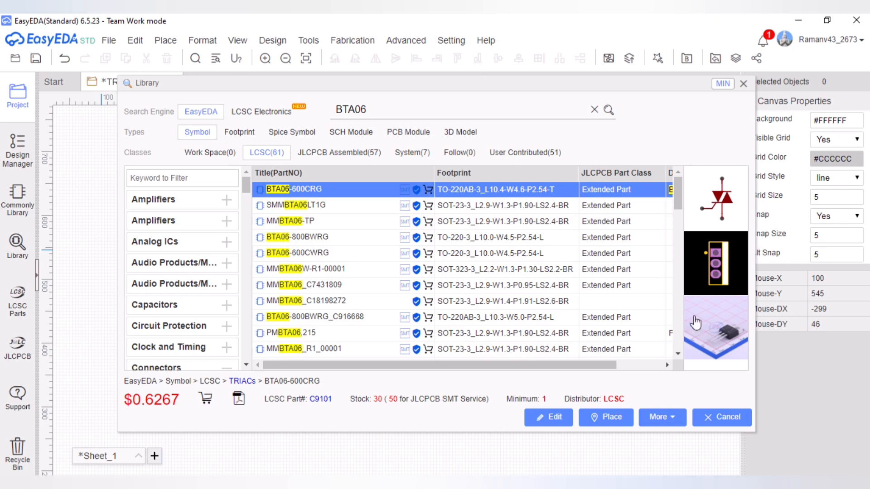
left_click(605, 416)
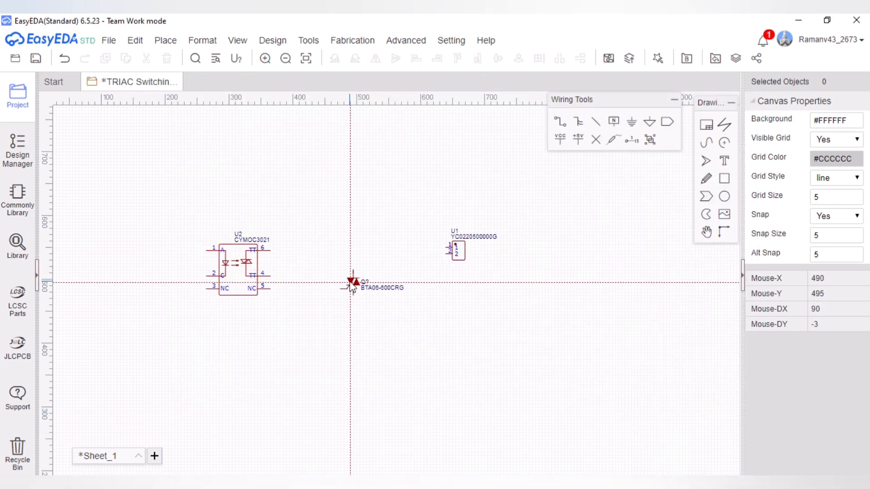
left_click(350, 282)
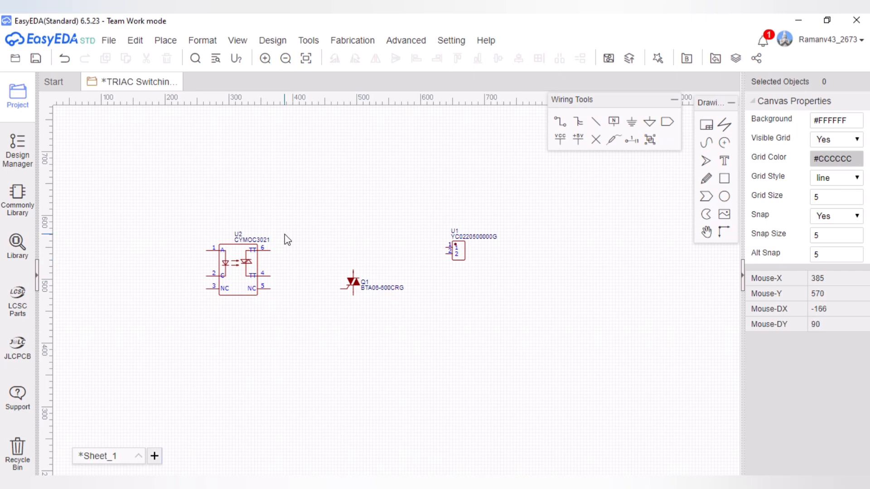
Search the library for "1k RESISTOR" using the LCSC Electronics search engine.
left_click(17, 245)
left_click(387, 107)
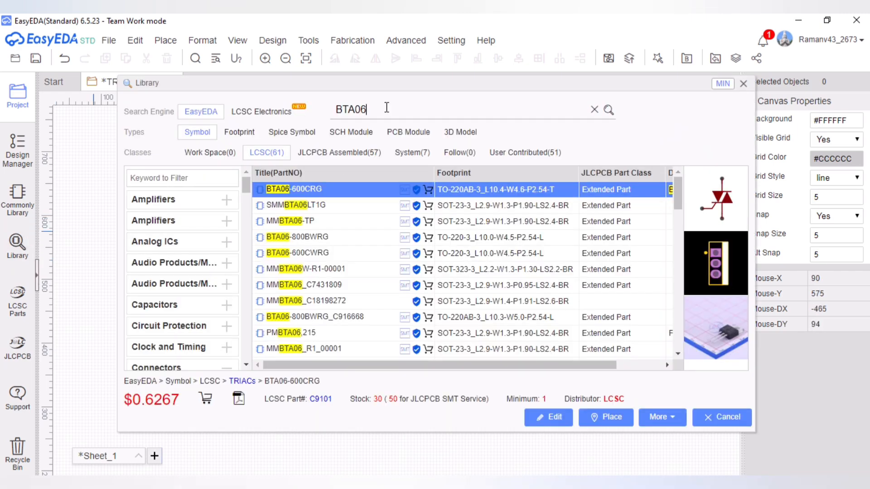
key("BackSpace")
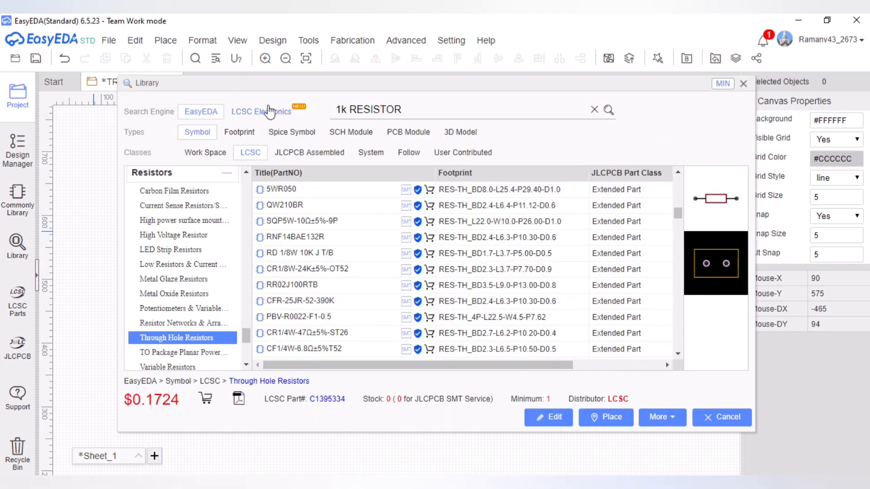
left_click(268, 110)
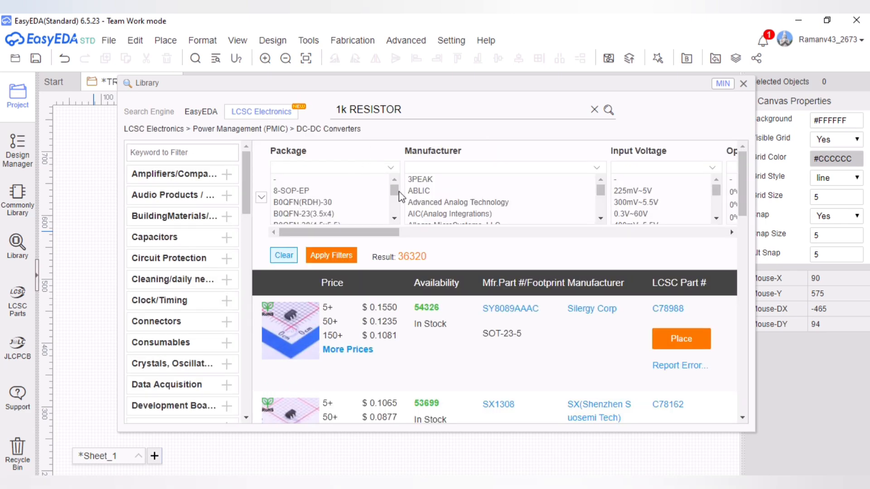
left_click(607, 110)
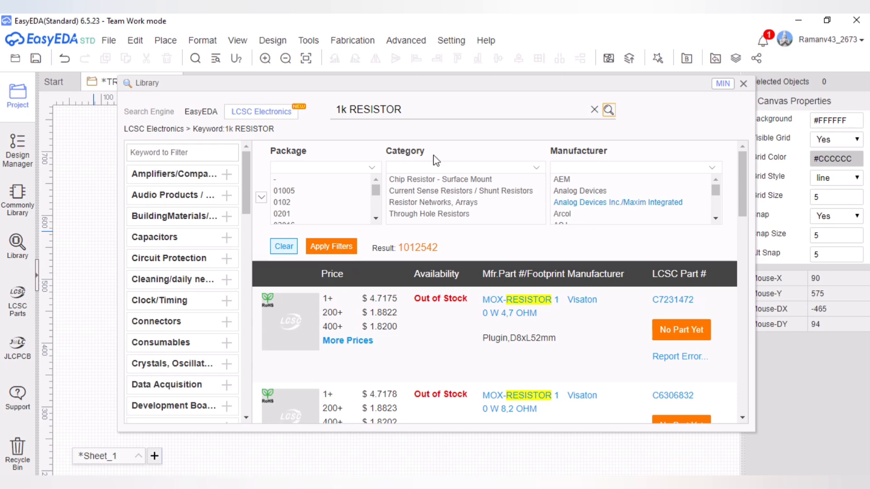
Try to filter the resistor search results by the Through Hole Resistors category.
left_click(449, 215)
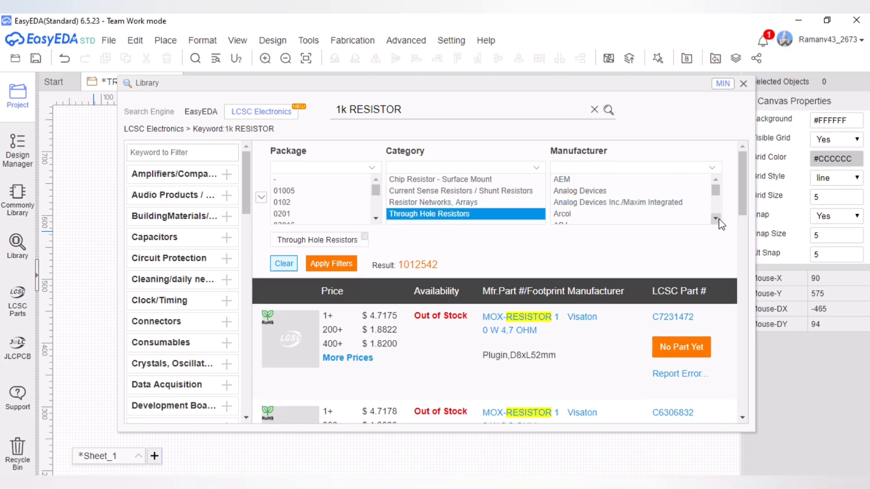
left_click(261, 199)
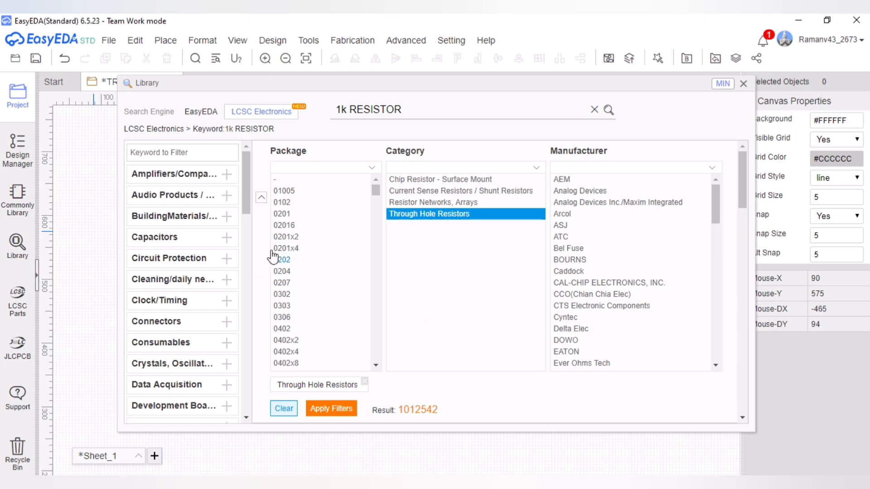
left_click(261, 197)
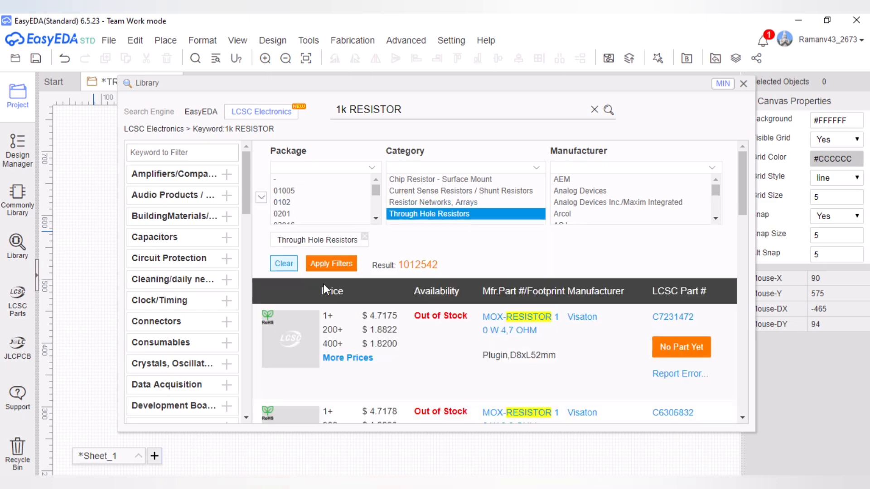
left_click(330, 268)
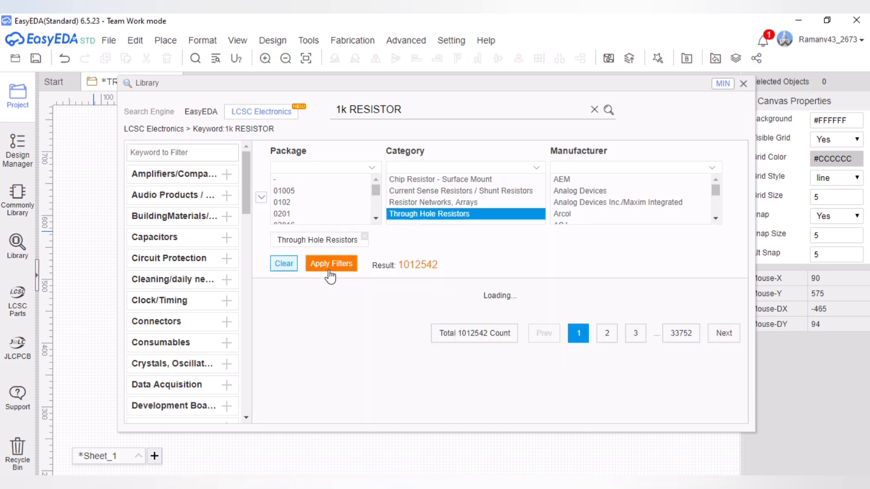
Browse the LCSC component categories to Resistors and list the Through Hole Resistors.
left_click(246, 419)
left_click_drag(246, 419, 246, 421)
left_click(171, 243)
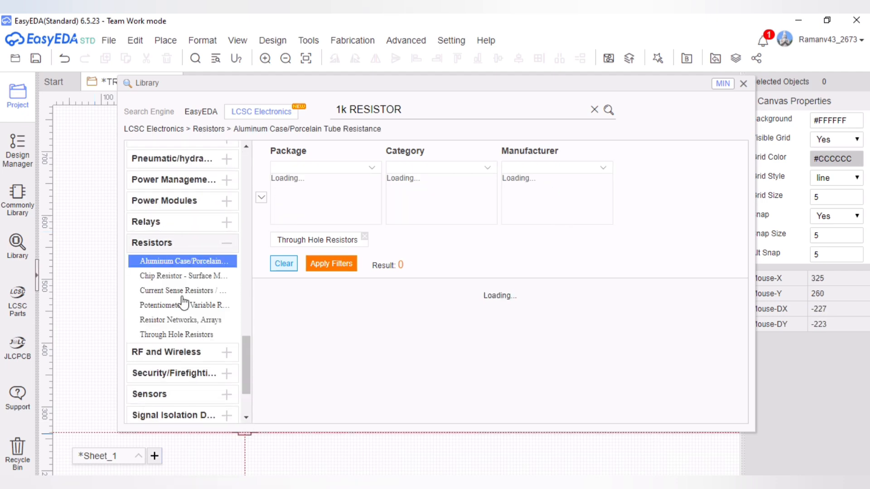
left_click(176, 335)
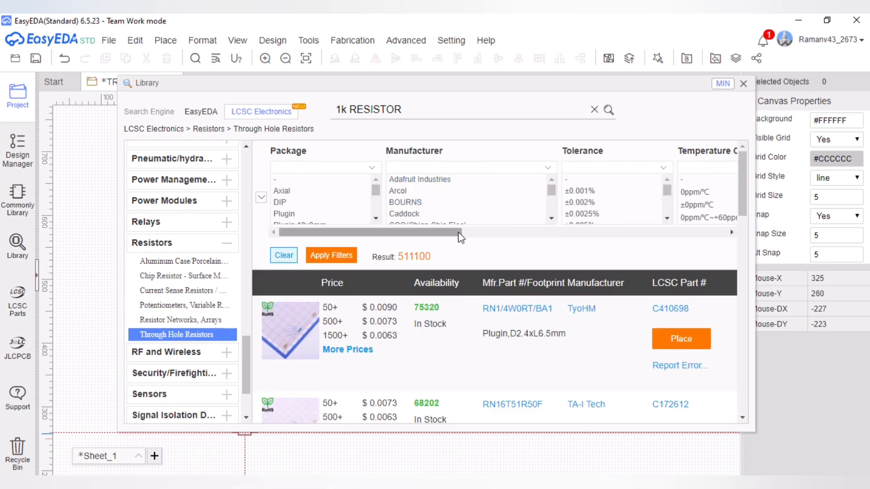
Filter the through-hole resistors by a resistance of 1kΩ and preview the first part's image.
left_click_drag(460, 236, 600, 252)
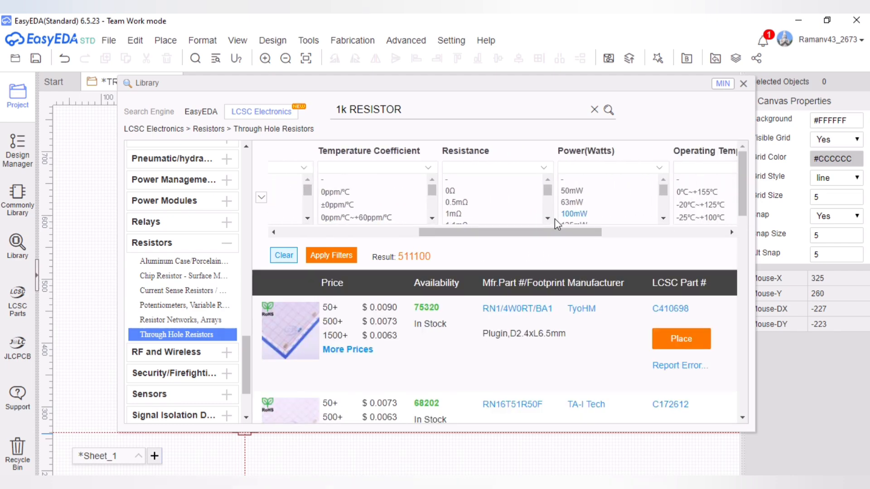
scroll(550, 221, "down", 10)
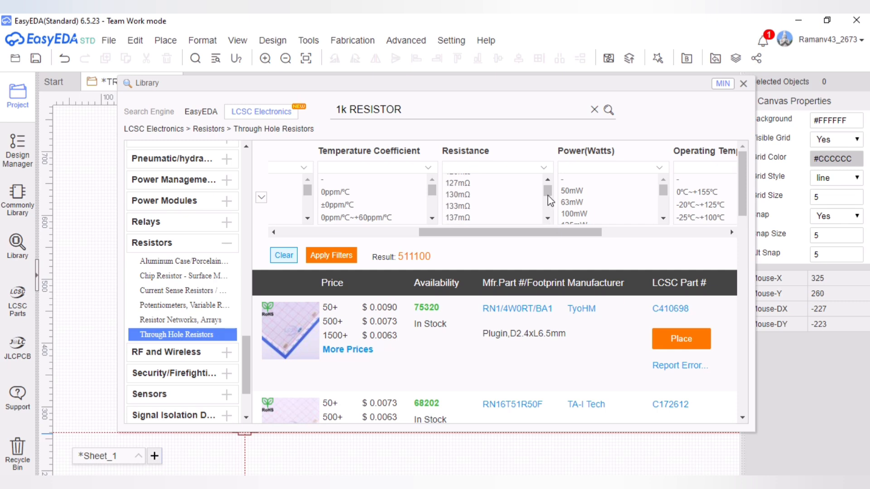
scroll(548, 196, "down", 15)
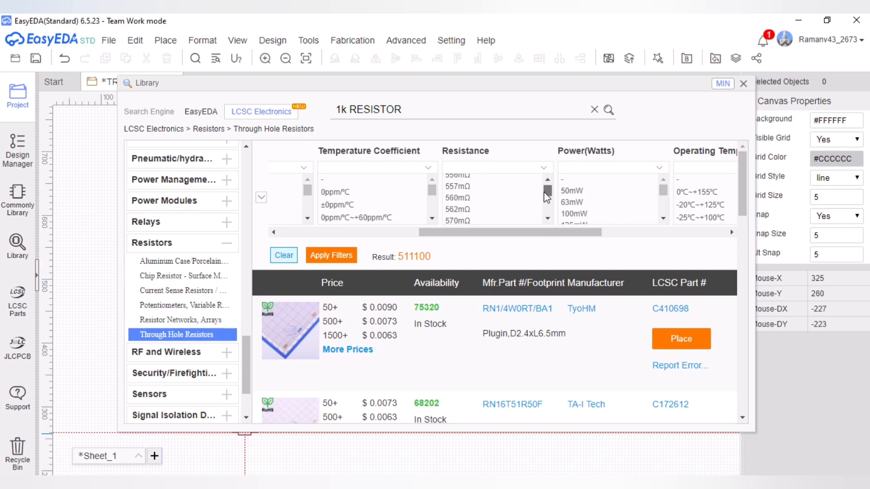
scroll(547, 197, "down", 5)
scroll(546, 217, "down", 10)
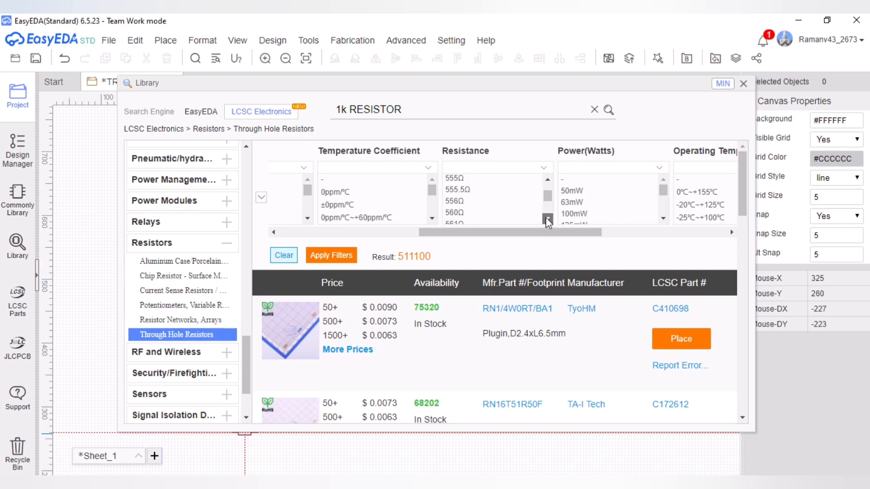
scroll(546, 218, "down", 10)
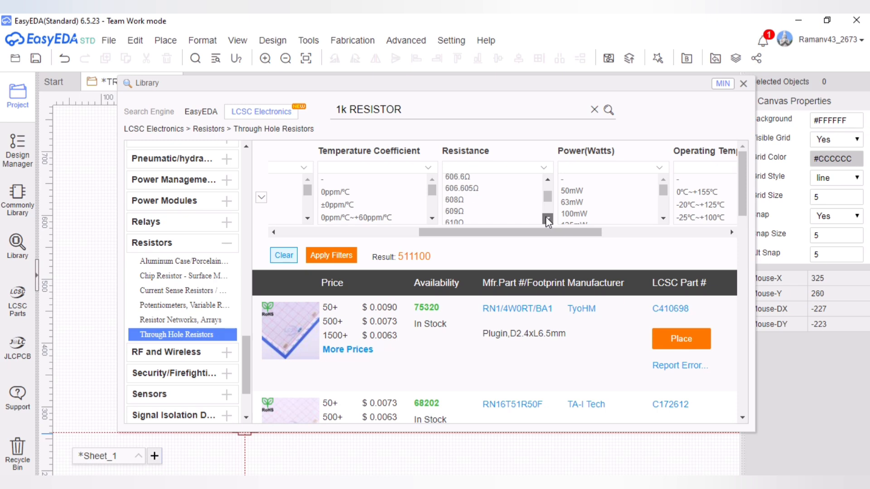
scroll(548, 219, "down", 10)
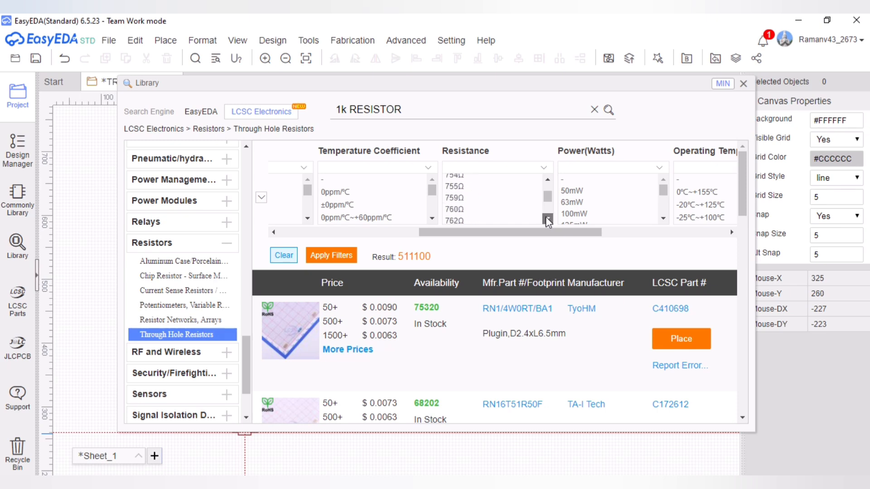
scroll(548, 220, "down", 5)
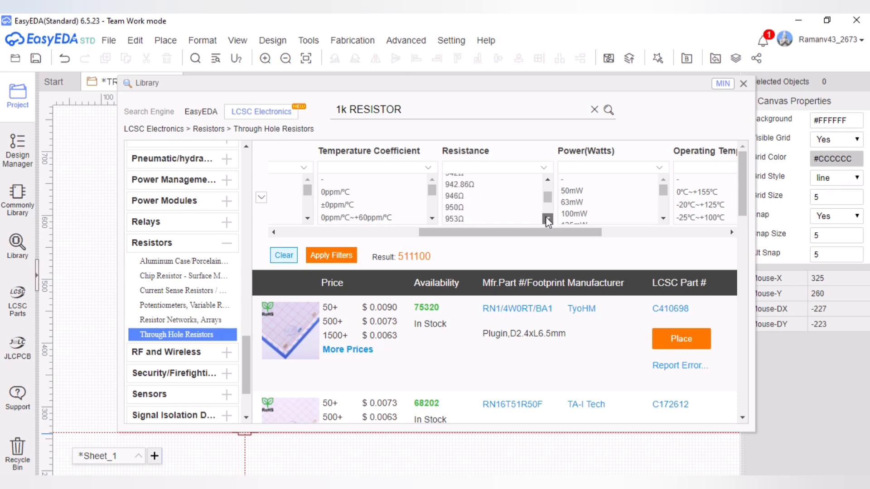
scroll(546, 219, "down", 2)
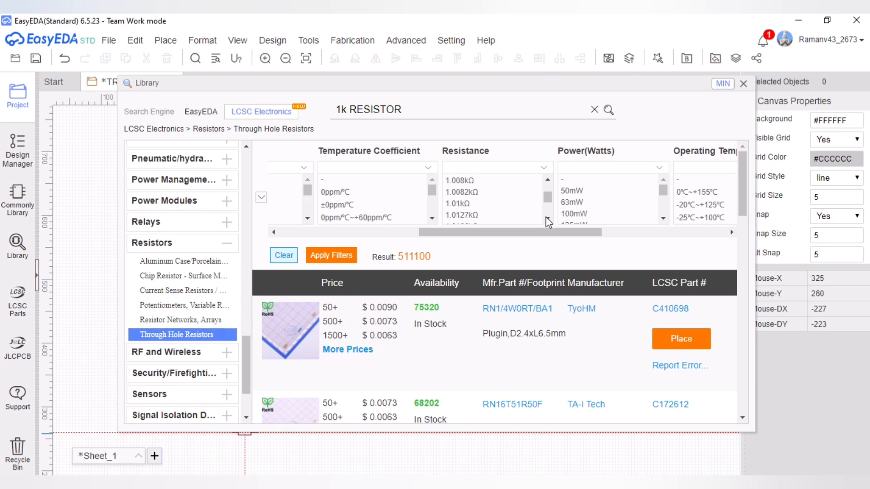
scroll(547, 180, "up", 3)
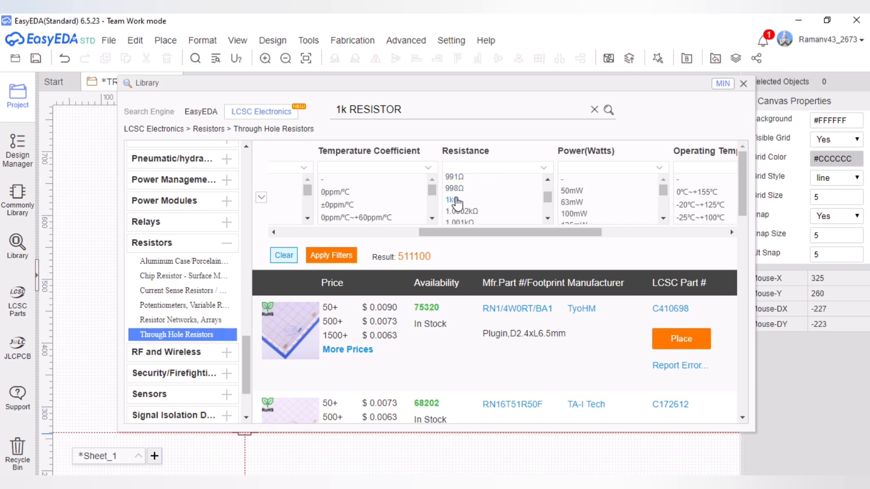
left_click(452, 200)
left_click(341, 275)
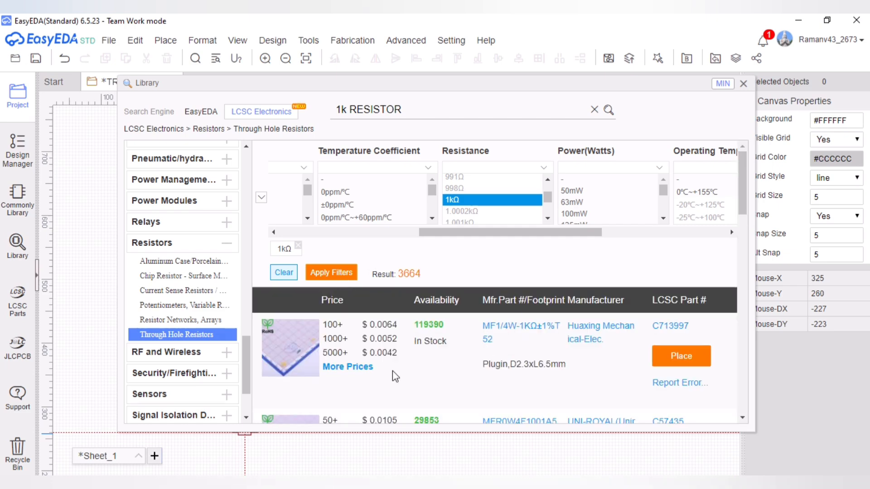
mouse_move(292, 369)
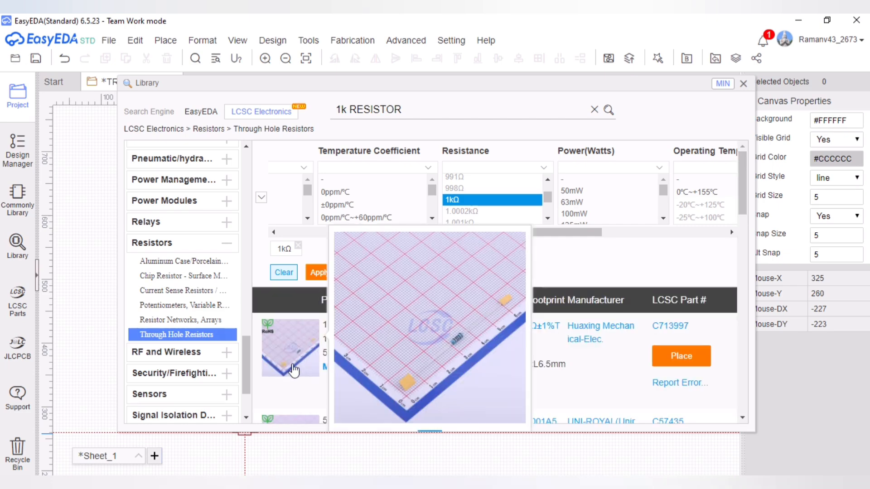
Place two 1kΩ through-hole resistors vertically, side by side, above and to the right of the optocoupler.
left_click(679, 355)
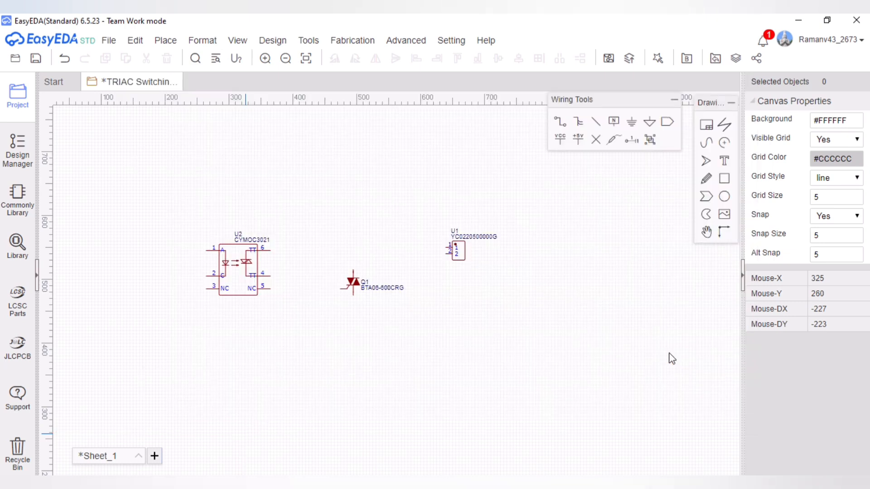
key("space")
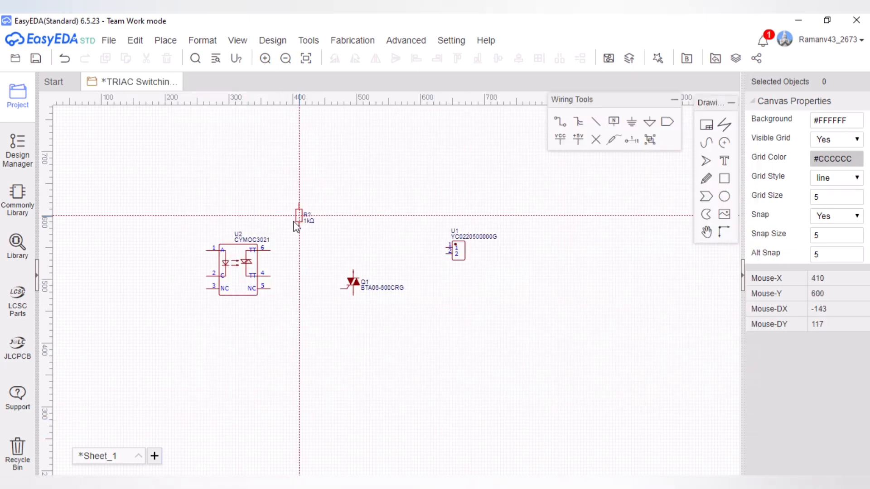
left_click(294, 222)
left_click(317, 223)
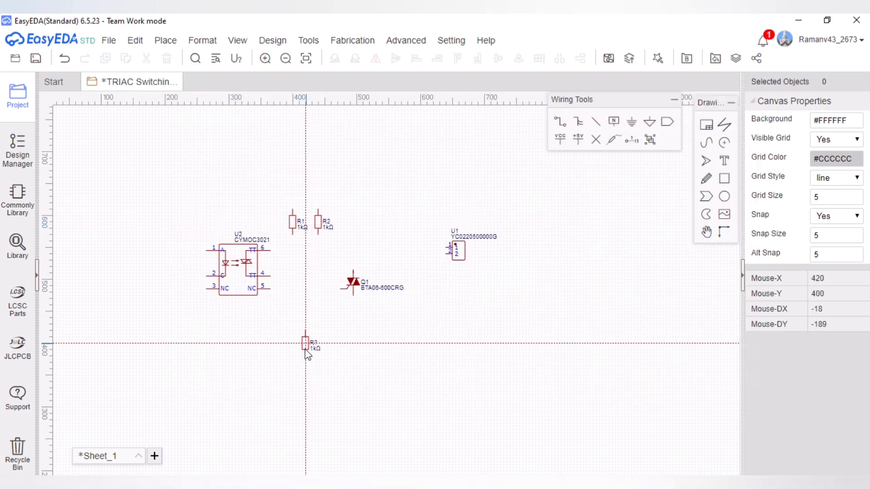
key("Escape")
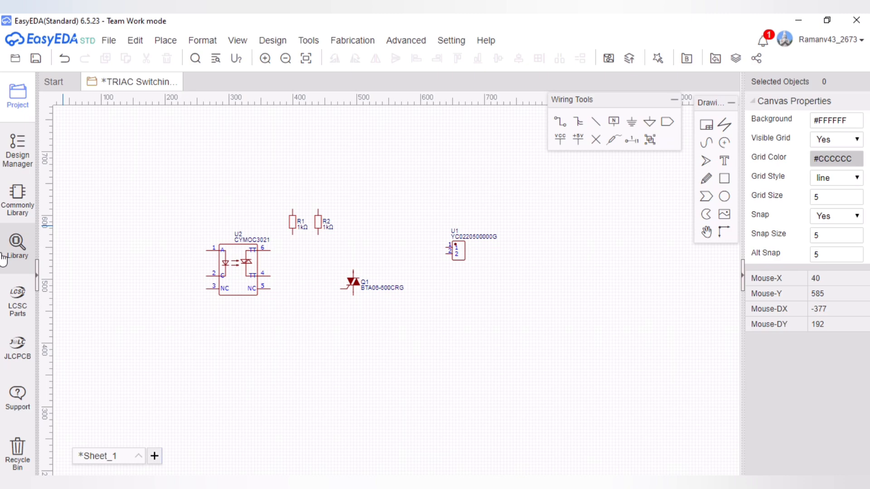
Replace the through-hole resistor filter with a resistance of 330Ω and preview the first part's image.
left_click(4, 257)
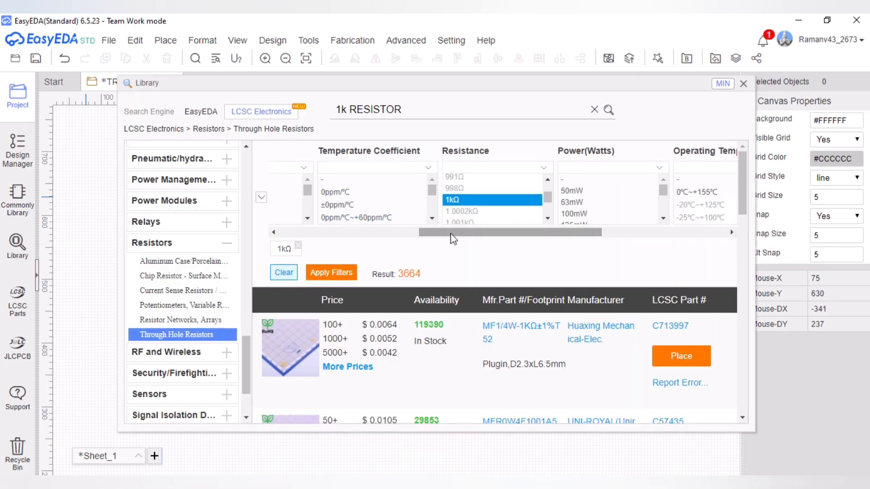
left_click(299, 247)
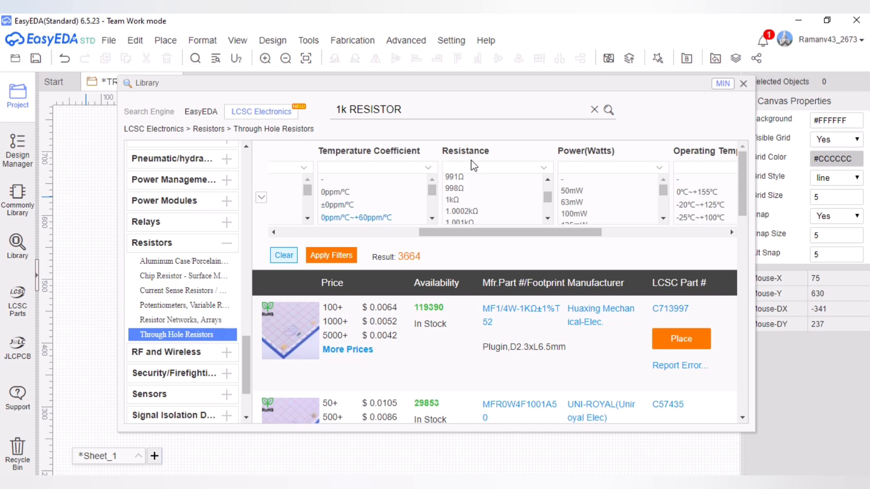
type("330")
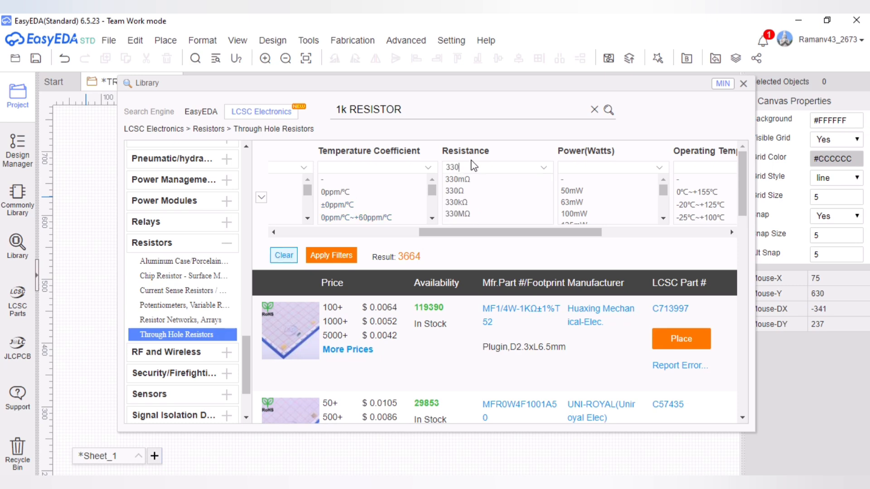
left_click(453, 192)
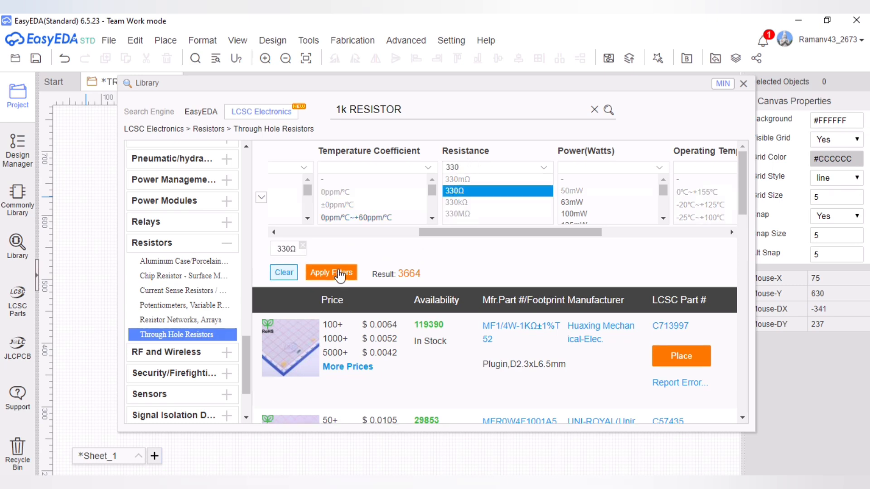
left_click(335, 273)
mouse_move(297, 372)
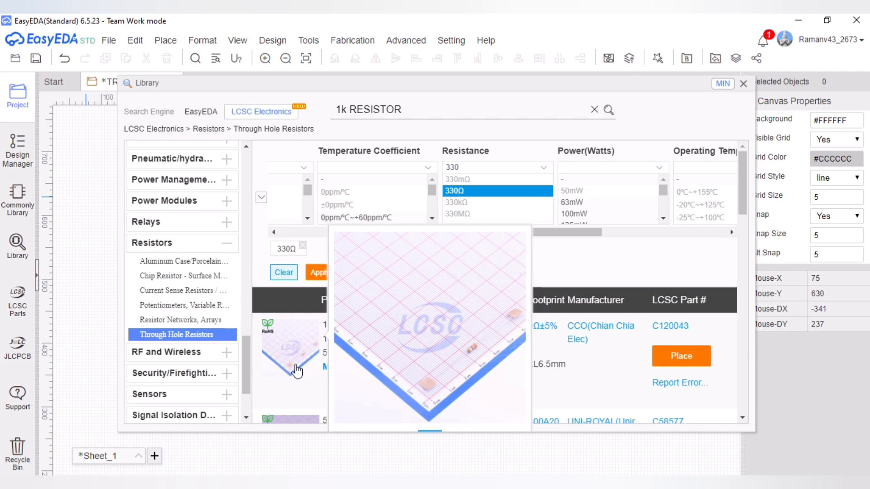
Place one 330Ω resistor horizontally to the left of the optocoupler, in line with its pin 1.
left_click(682, 357)
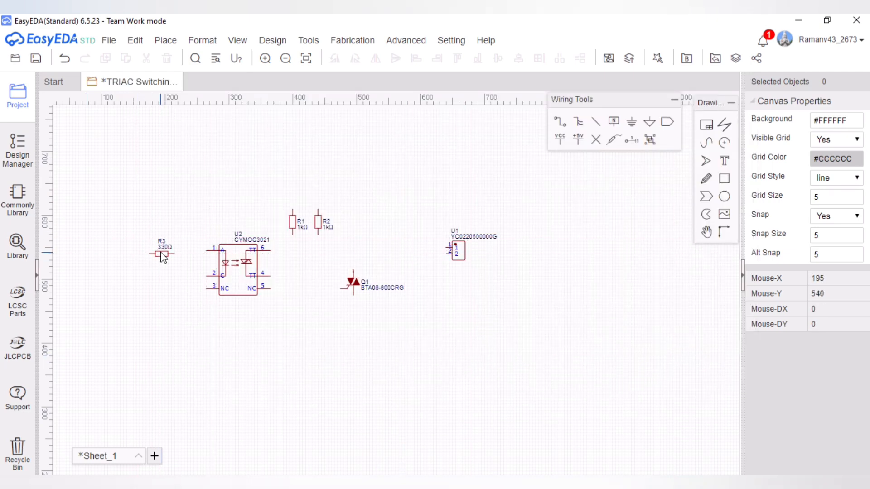
left_click(160, 252)
left_click(168, 267)
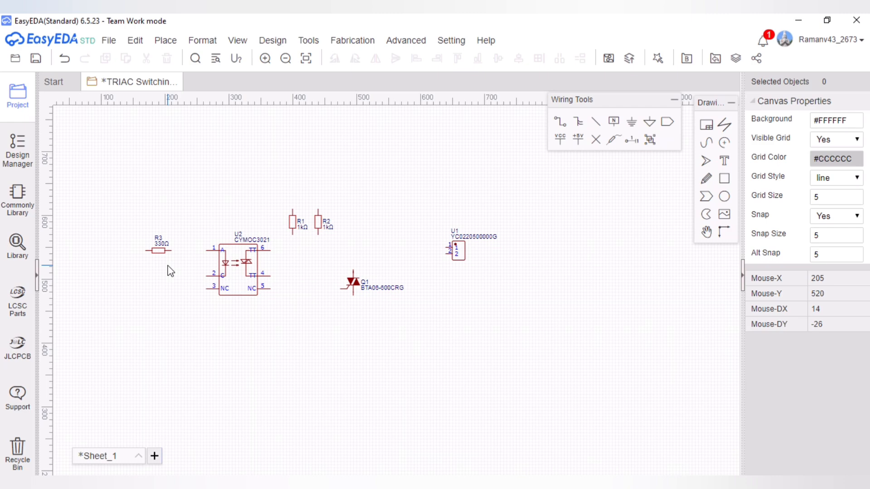
Filter the through-hole resistors by a resistance of 100Ω and preview the images of the listed parts.
left_click(12, 260)
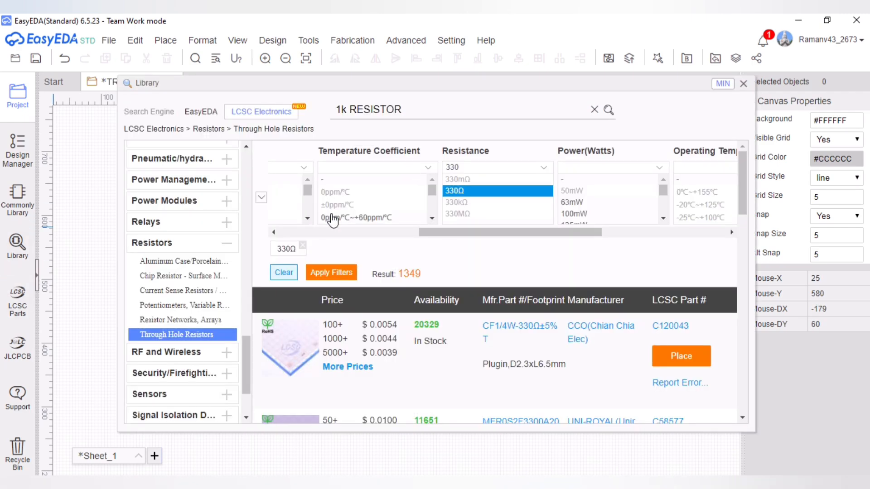
left_click(302, 245)
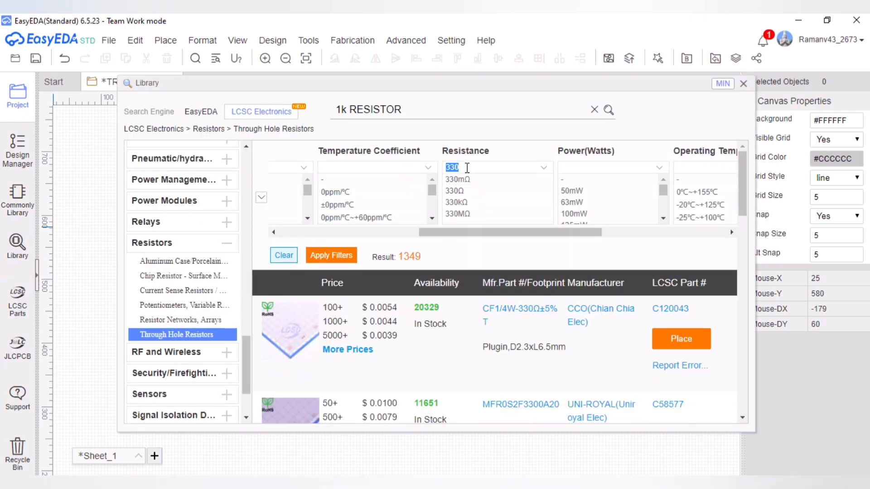
type("100")
left_click(455, 190)
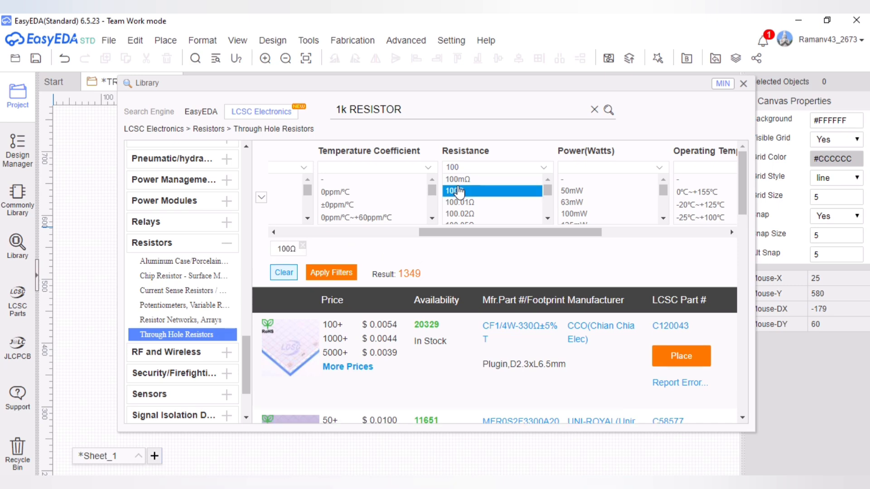
left_click(331, 274)
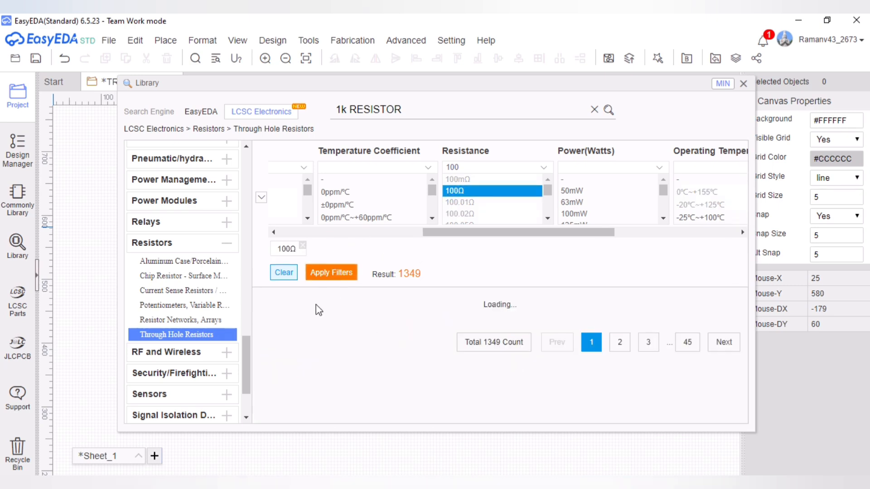
mouse_move(308, 330)
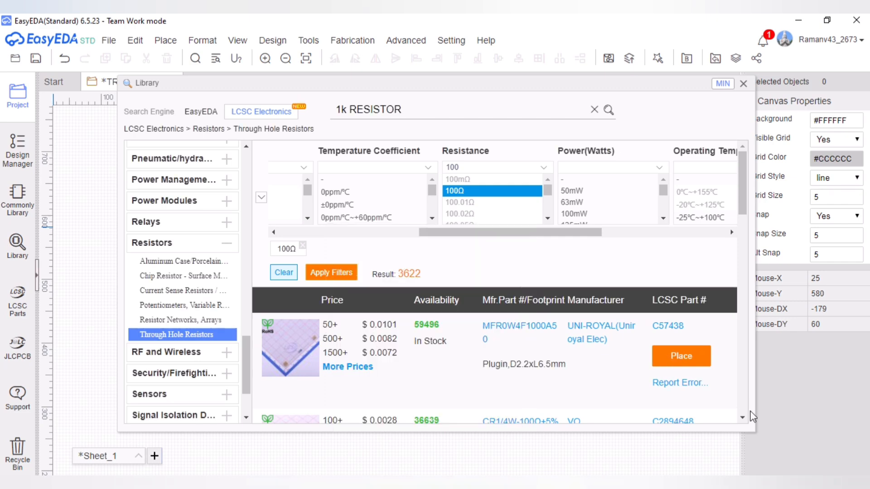
scroll(745, 417, "down", 2)
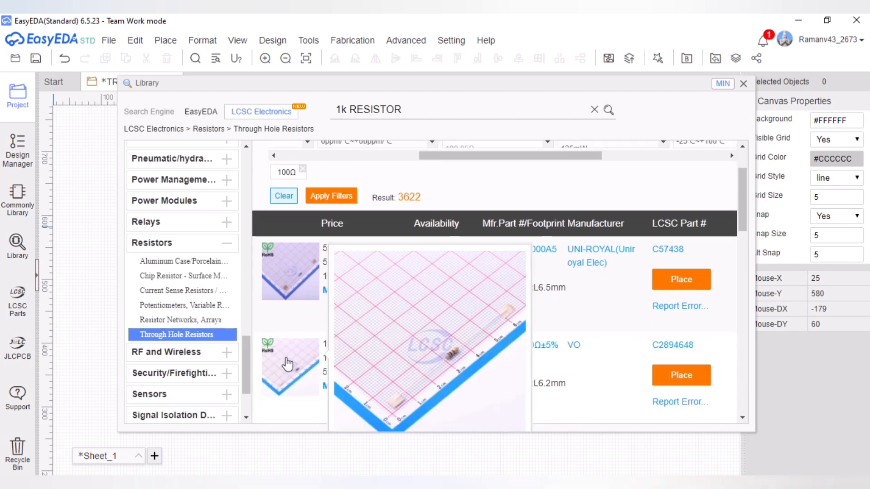
mouse_move(300, 387)
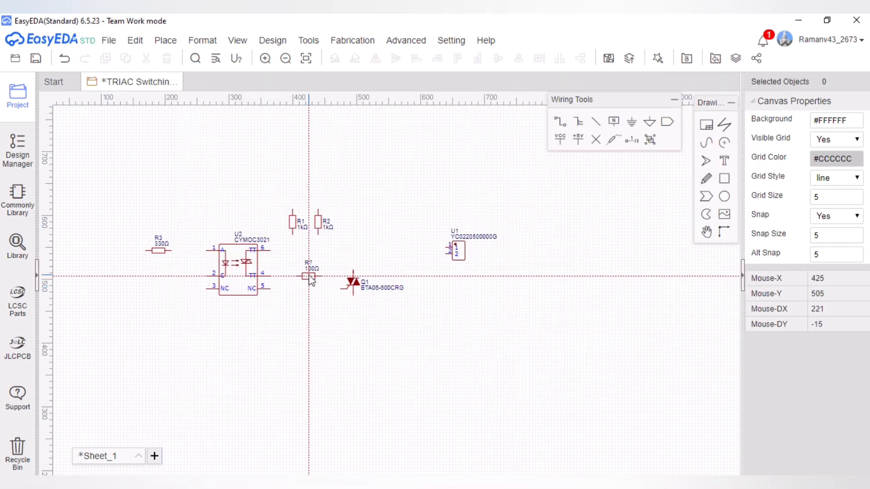
Place two 100Ω resistors vertically, side by side, below the two 1kΩ resistors.
left_click(293, 306)
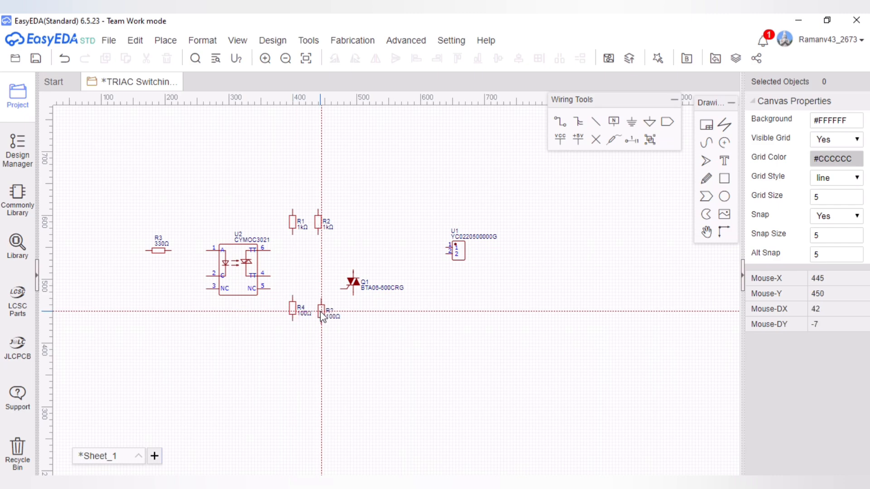
left_click(319, 306)
key("Escape")
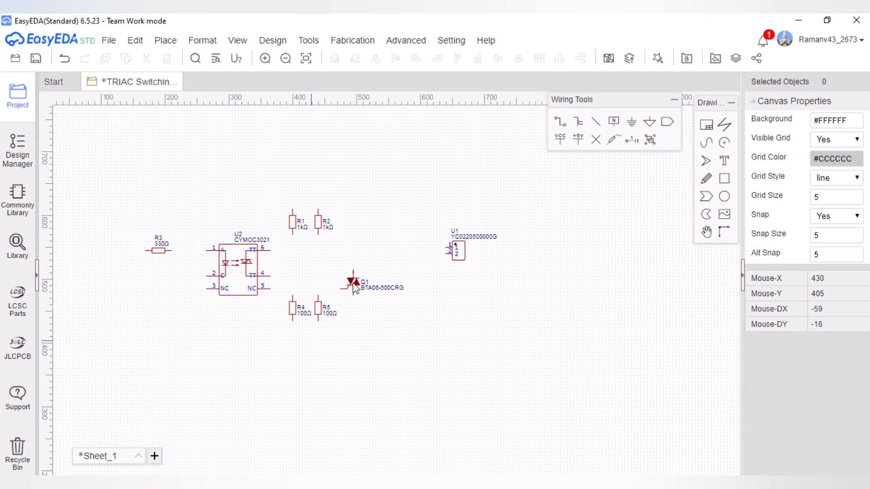
Move the triac slightly up and right, and the screw terminal further right and down, to spread out the layout.
left_click_drag(365, 277, 381, 266)
left_click_drag(464, 255, 492, 271)
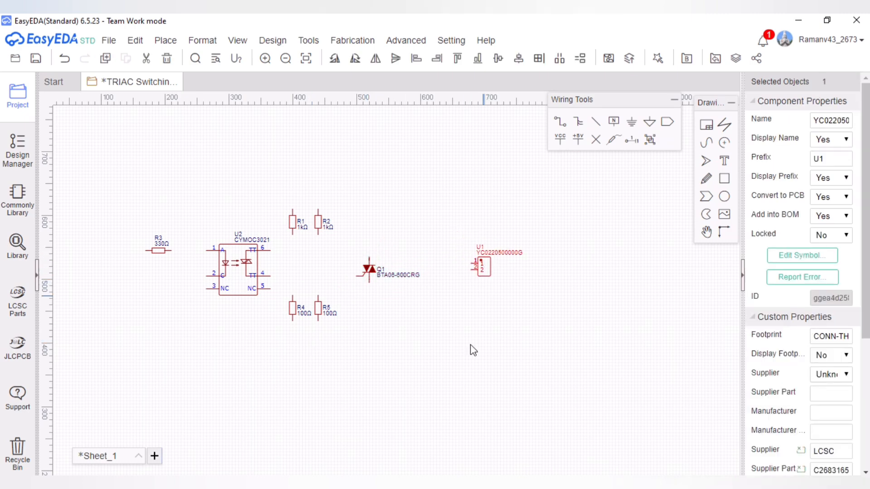
left_click(472, 352)
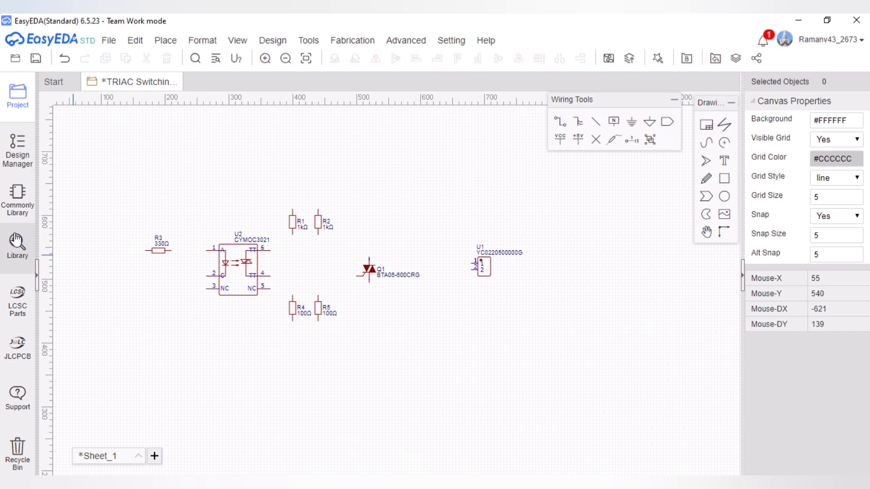
Switch the library to the EasyEDA search engine and list the Pin Headers category of the LCSC symbols.
left_click(16, 240)
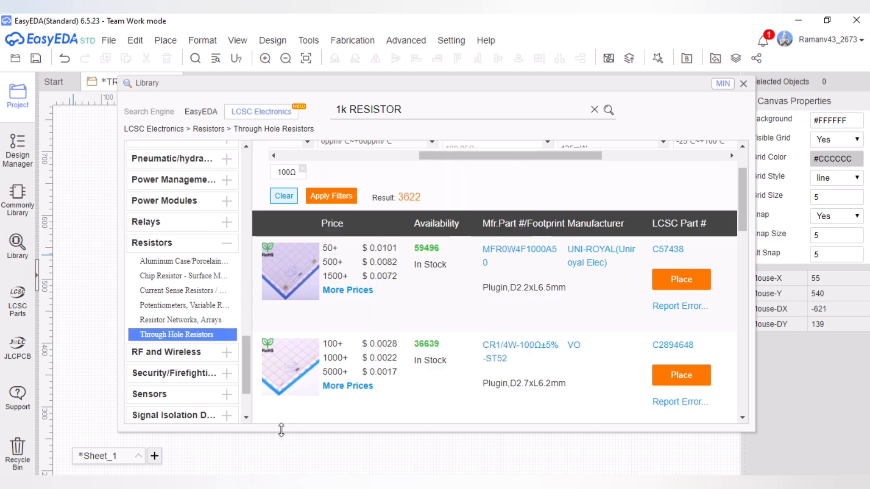
scroll(246, 417, "down", 3)
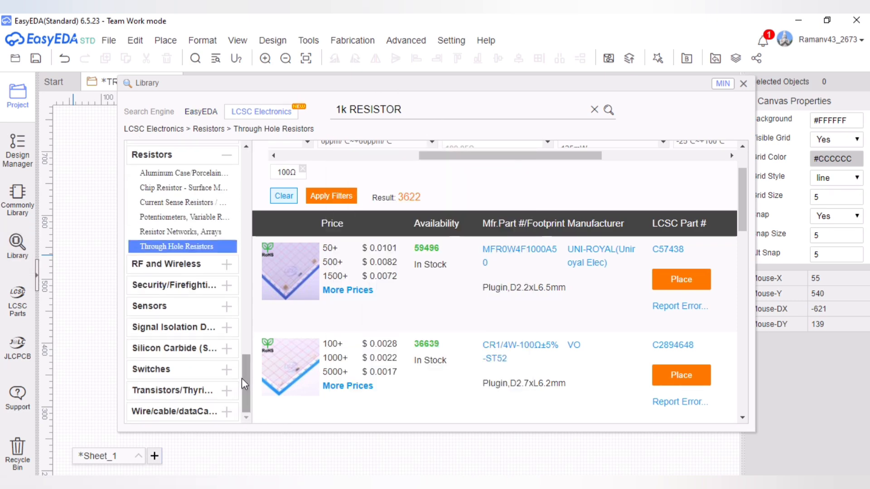
left_click_drag(241, 378, 238, 396)
left_click(218, 241)
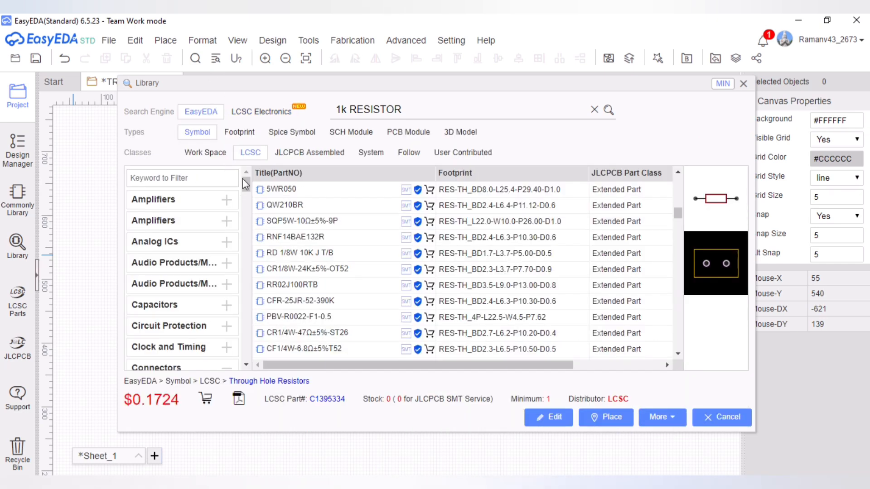
left_click_drag(245, 183, 249, 264)
left_click(181, 308)
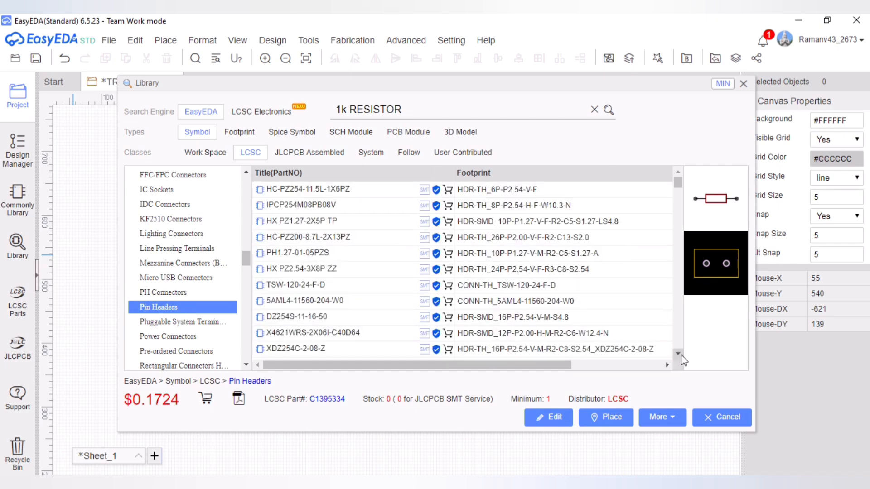
Place the two-pin header HX PZ2.0-1X2P ZZ left of the 330Ω resistor, with its pins facing the circuit.
left_click(679, 355)
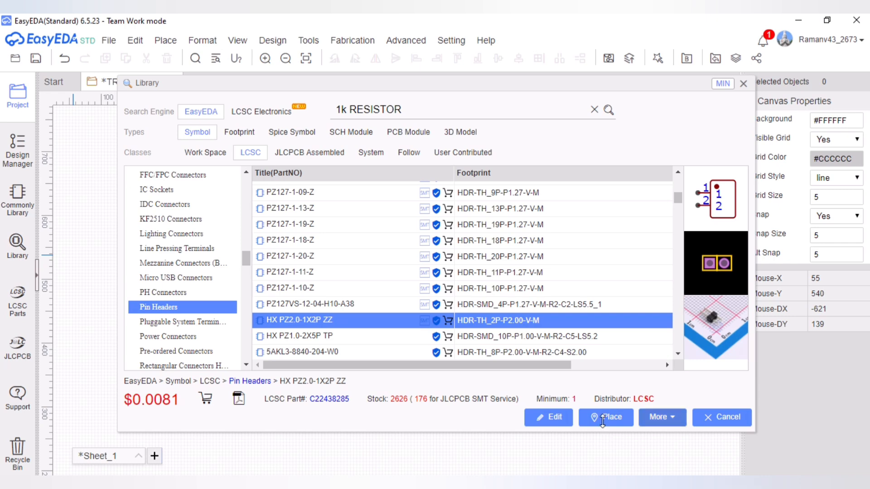
left_click(603, 418)
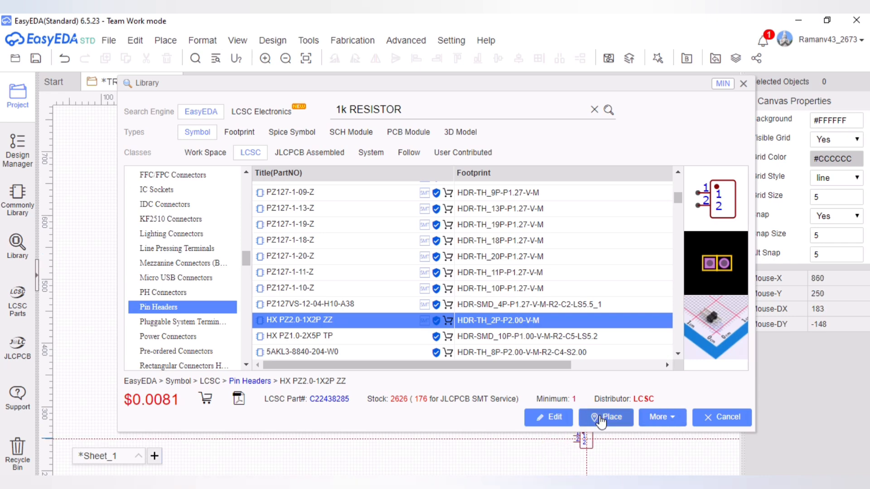
left_click(602, 417)
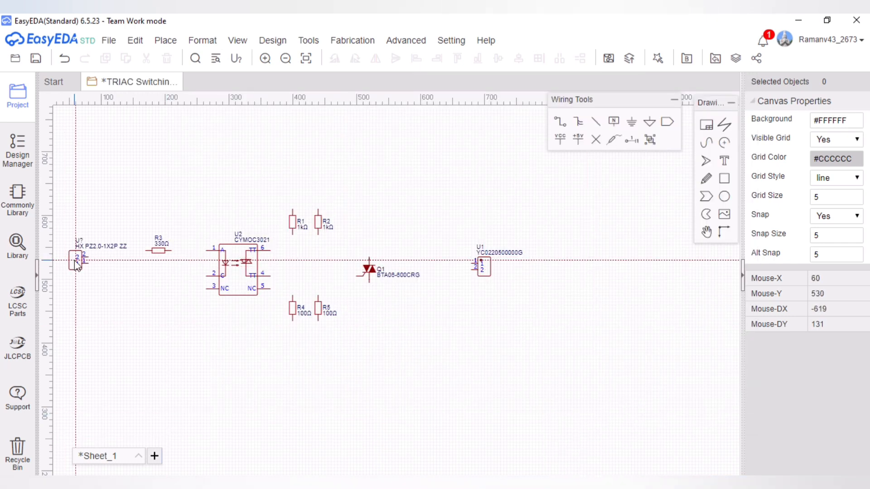
left_click(75, 258)
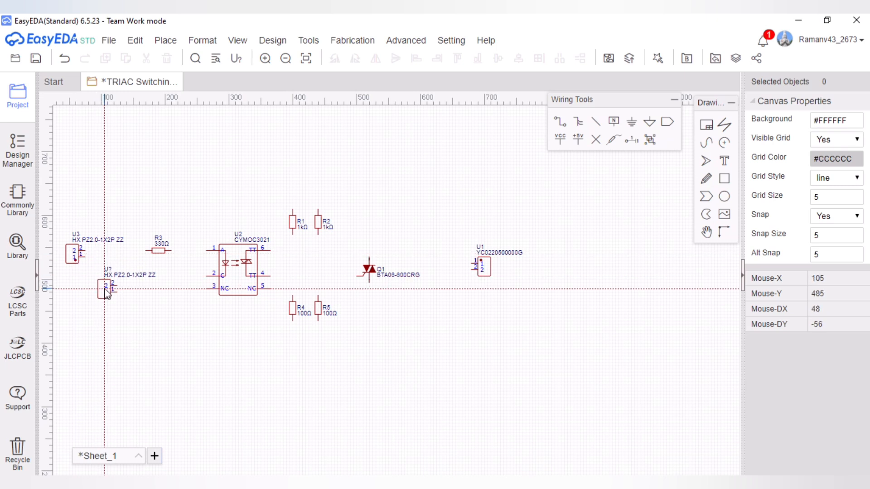
key("Escape")
Select all the placed components and move them together down and right towards the middle of the sheet.
right_click_drag(164, 150, 207, 173)
left_click_drag(100, 213, 588, 355)
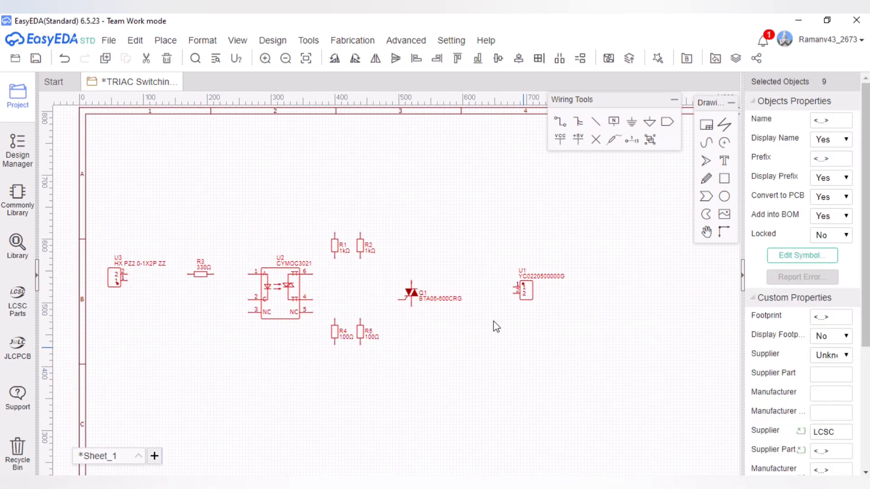
right_click_drag(495, 326, 419, 276)
left_click_drag(337, 254, 471, 328)
Hide the properties pane and move the drawing and wiring tool palettes clear of the circuit to the sheet's right side.
left_click(742, 275)
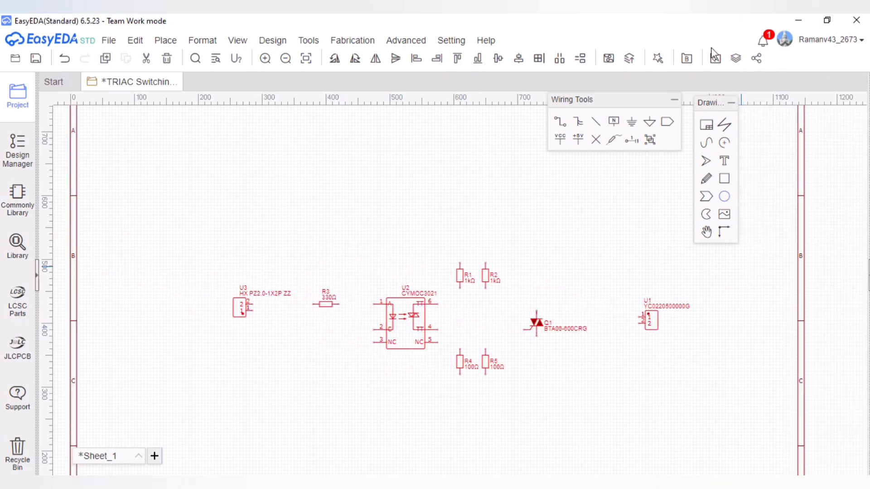
mouse_move(710, 103)
left_mouse_down()
mouse_move(841, 274)
mouse_move(841, 339)
mouse_move(831, 340)
mouse_move(828, 308)
left_mouse_up()
left_click_drag(630, 101, 819, 144)
left_click(254, 42)
left_click(263, 60)
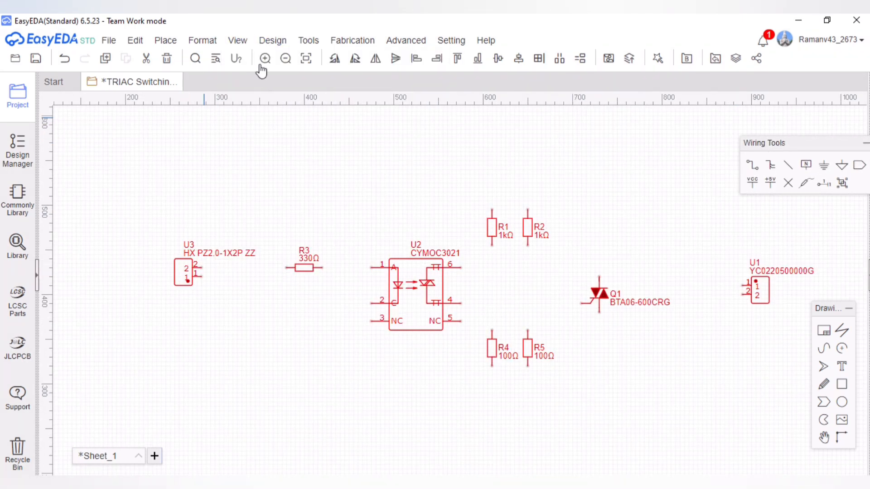
Move the 330Ω resistor slightly down to line up with pin 1 of the two-pin header.
left_click(751, 166)
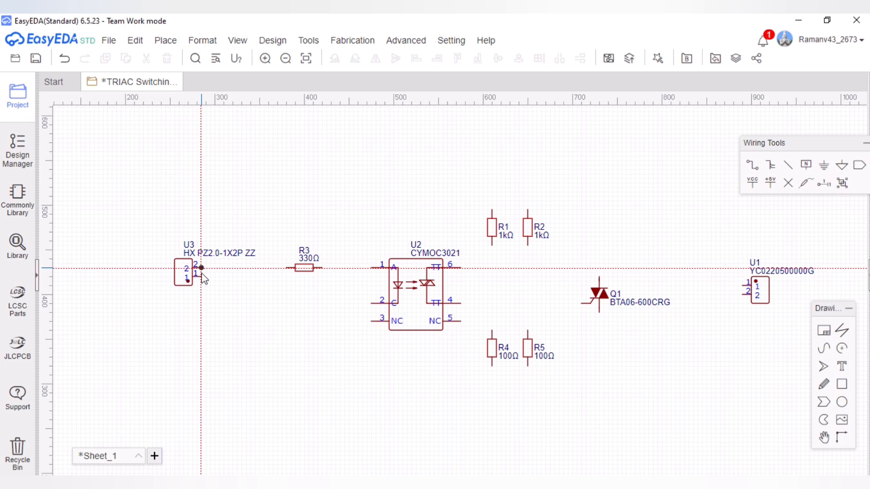
key("Escape")
left_click_drag(303, 268, 303, 276)
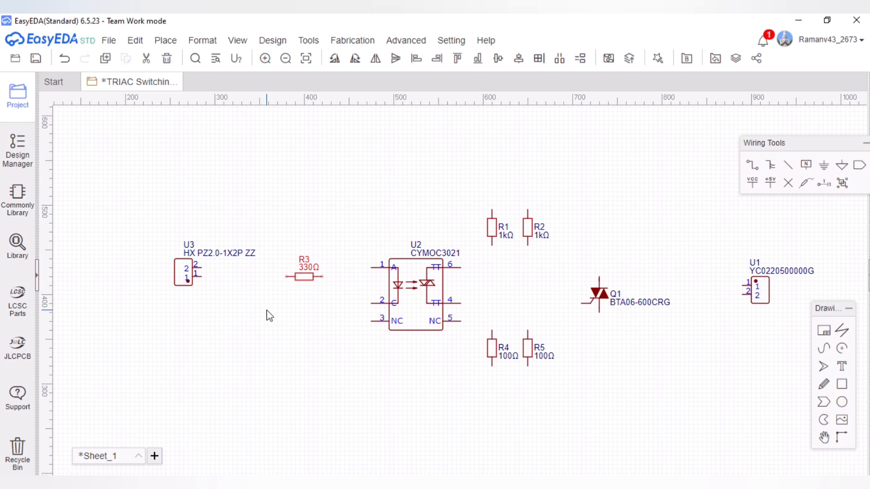
Wire pin 1 of the two-pin header through the 330Ω resistor R3 to optocoupler pin 1.
left_click(752, 165)
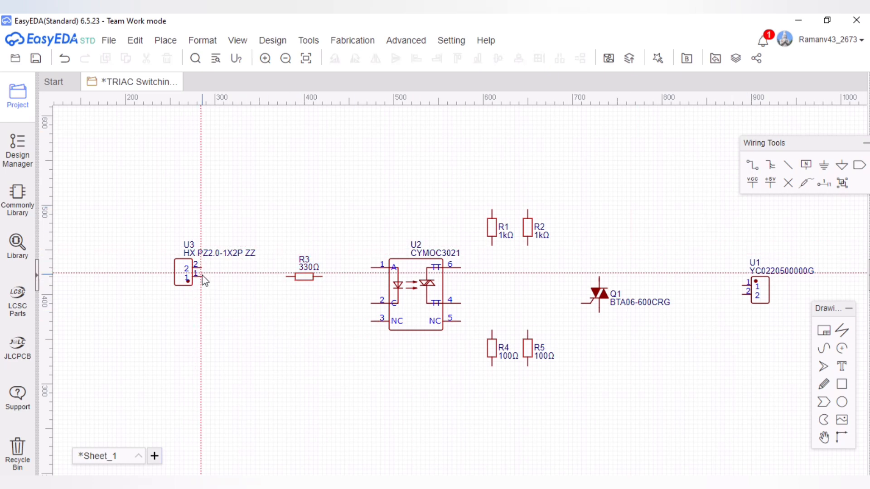
left_click(202, 276)
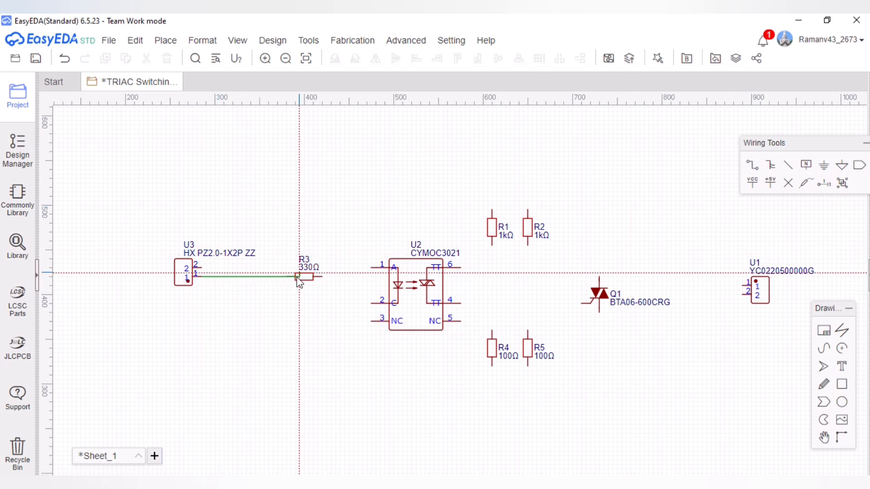
left_click(349, 268)
left_click(372, 268)
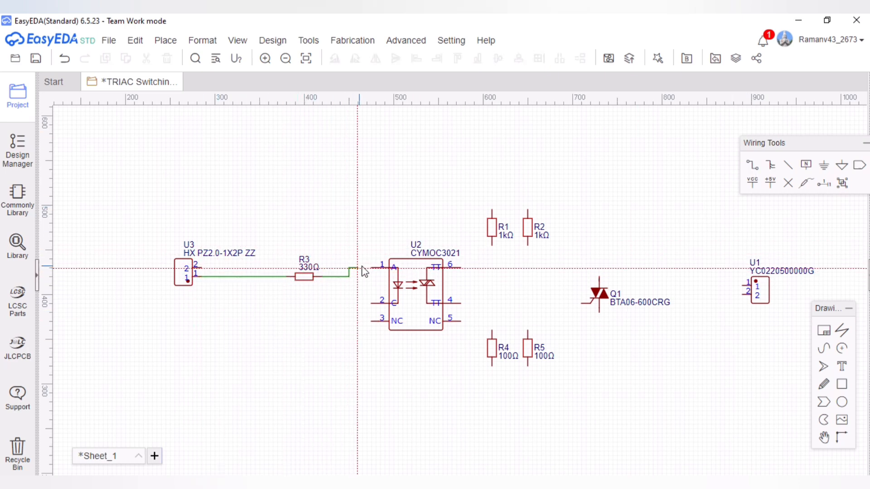
Wire pin 2 of the two-pin header around the header's top and far side to optocoupler pin 2.
left_click(202, 268)
left_click(202, 228)
left_click(161, 227)
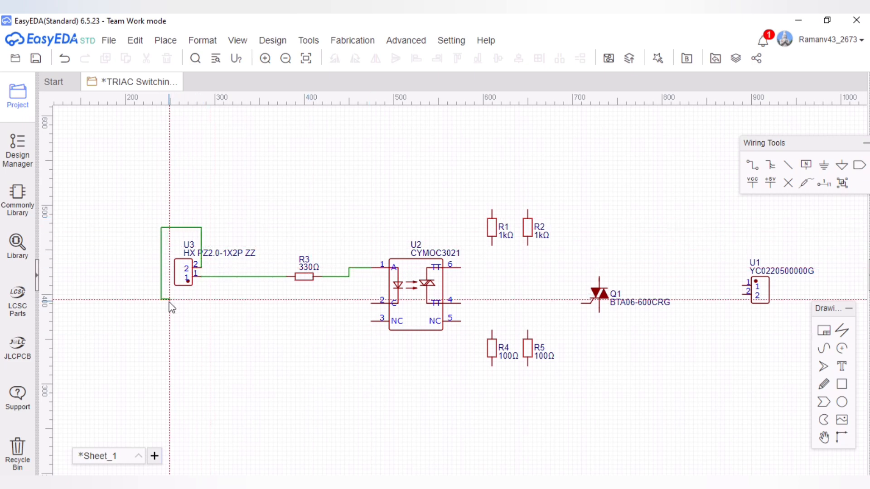
left_click(372, 303)
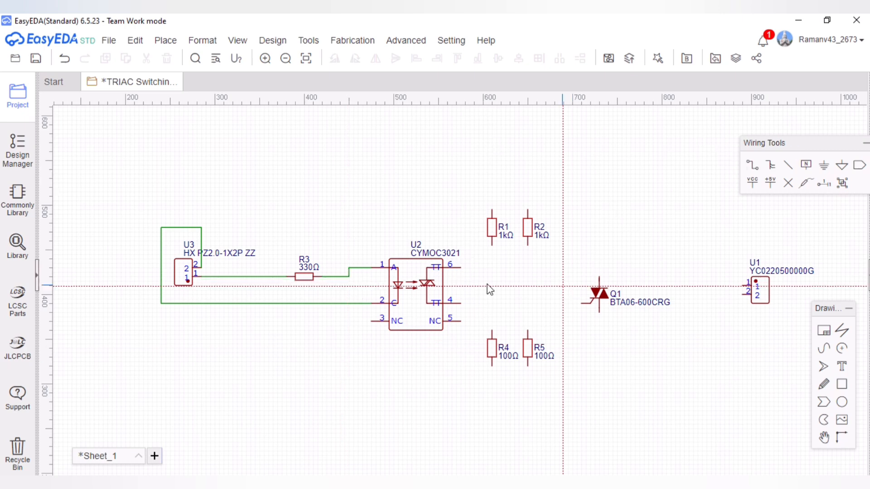
Wire optocoupler pin 6 to the lower ends of R1 and R2, and join the lower ends of R4 and R5.
left_click(460, 267)
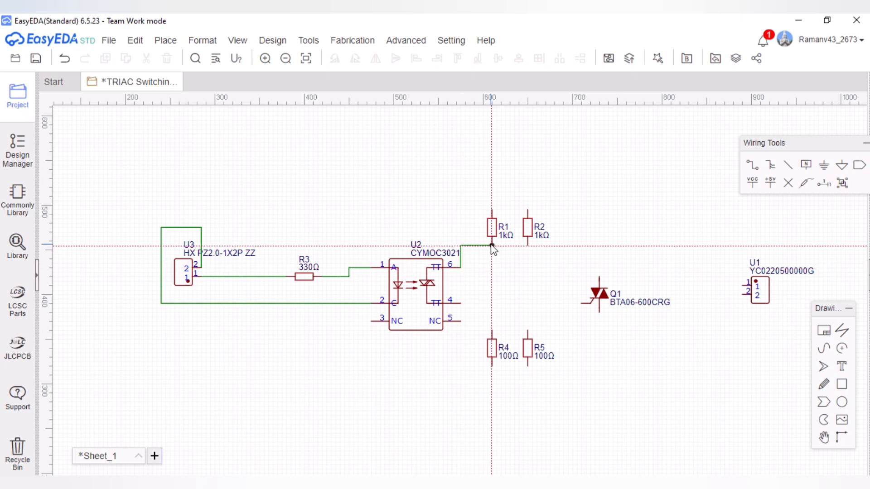
left_click(528, 245)
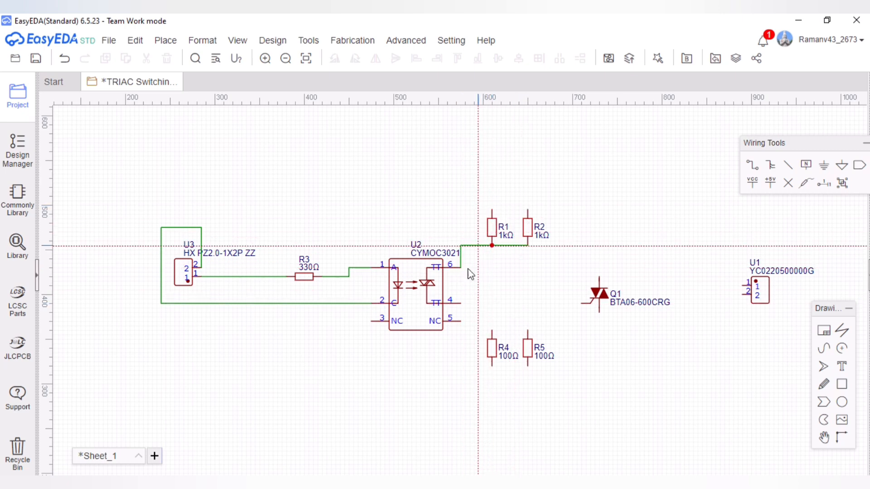
left_click(491, 366)
left_click(528, 366)
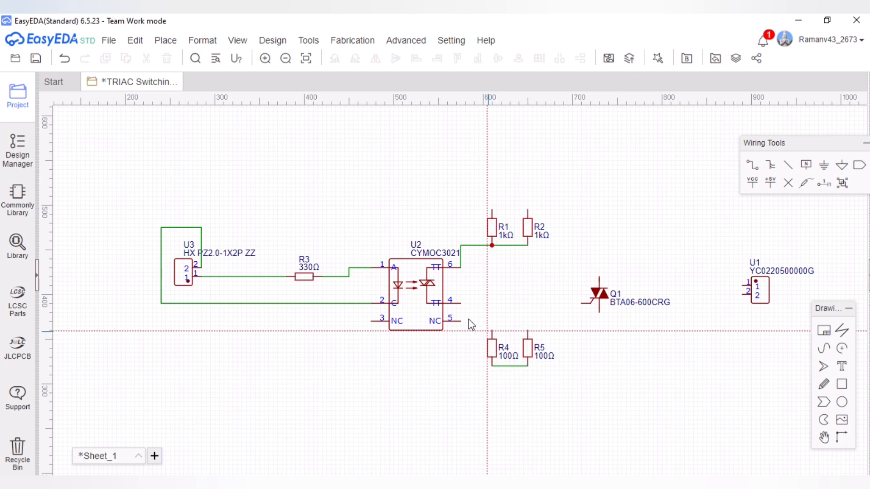
Wire optocoupler pin 4 to the upper ends of R4 and R5, continuing from R5 to the triac's gate.
left_click(461, 303)
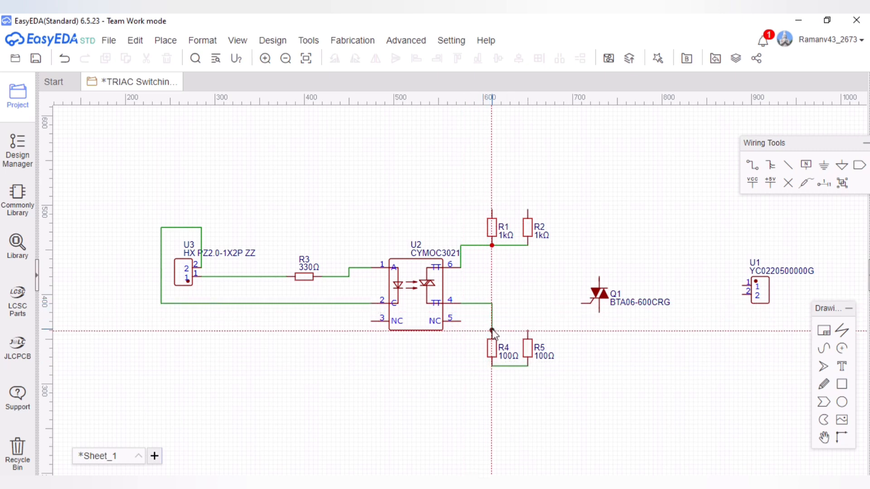
left_click(491, 330)
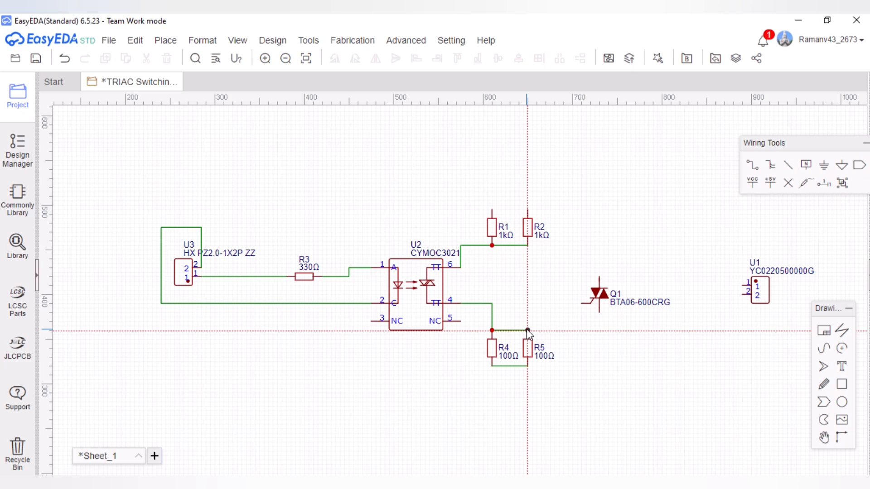
left_click(528, 331)
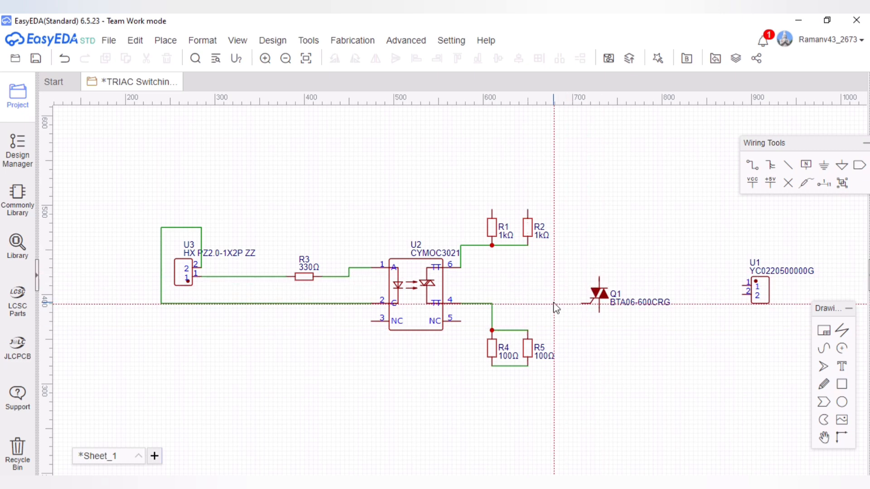
left_click(529, 331)
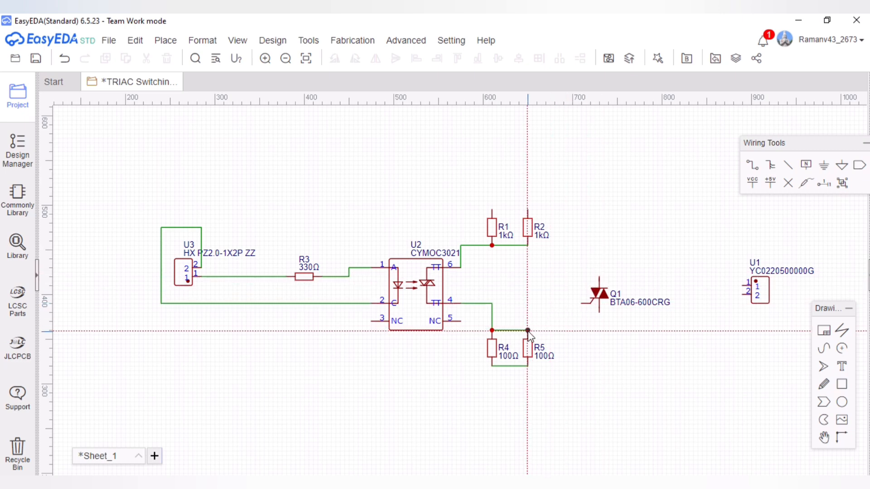
left_click(582, 303)
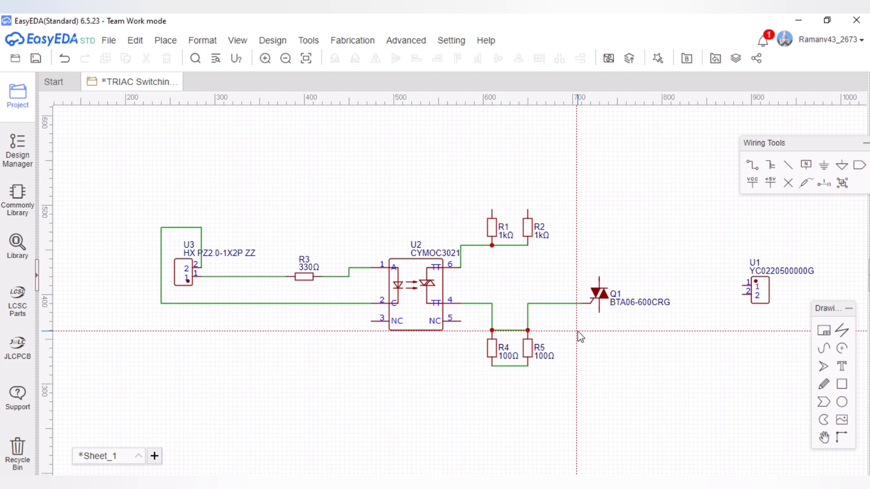
Wire the triac's upper terminal to the upper ends of R1 and R2, and its lower terminal to the lower ends of R4 and R5.
right_click(603, 278)
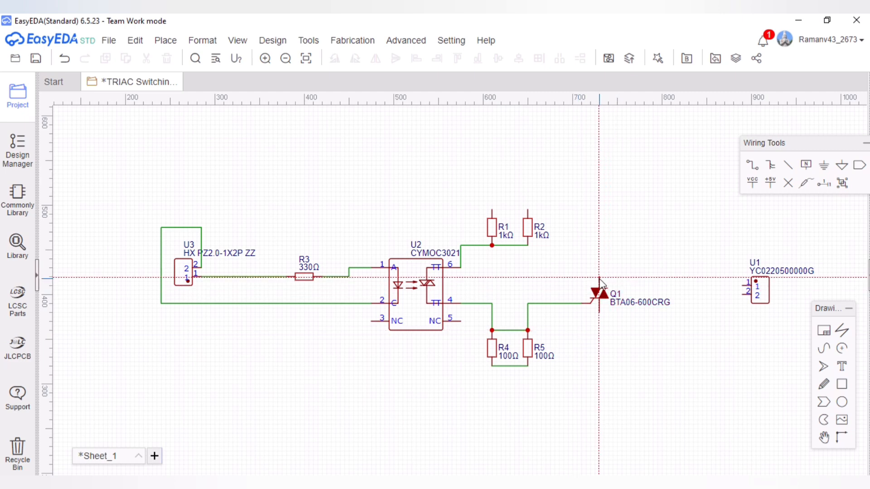
left_click(599, 278)
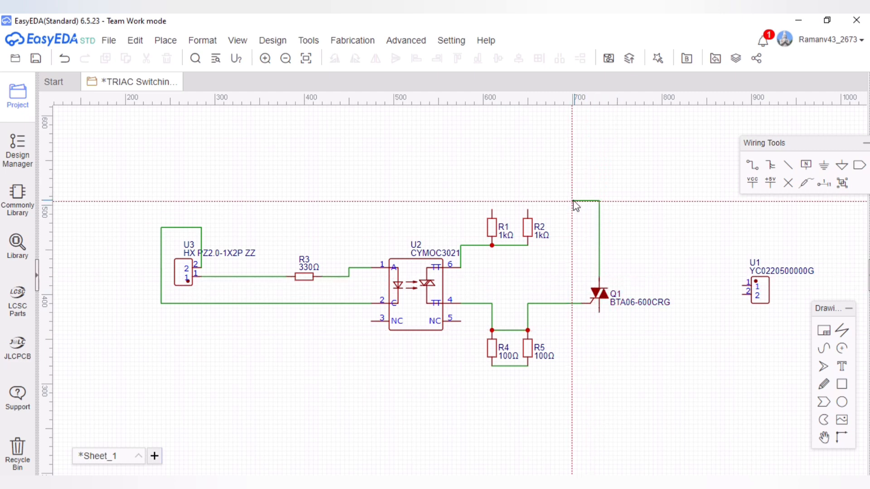
left_click(527, 209)
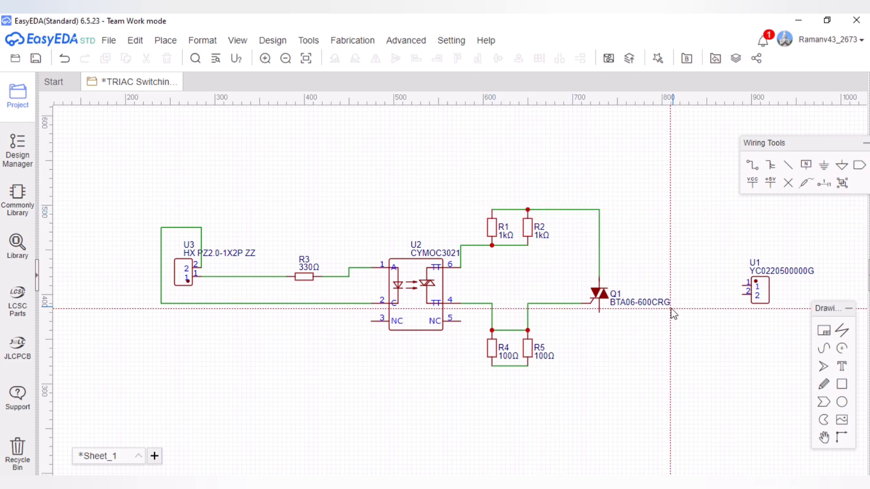
left_click(527, 366)
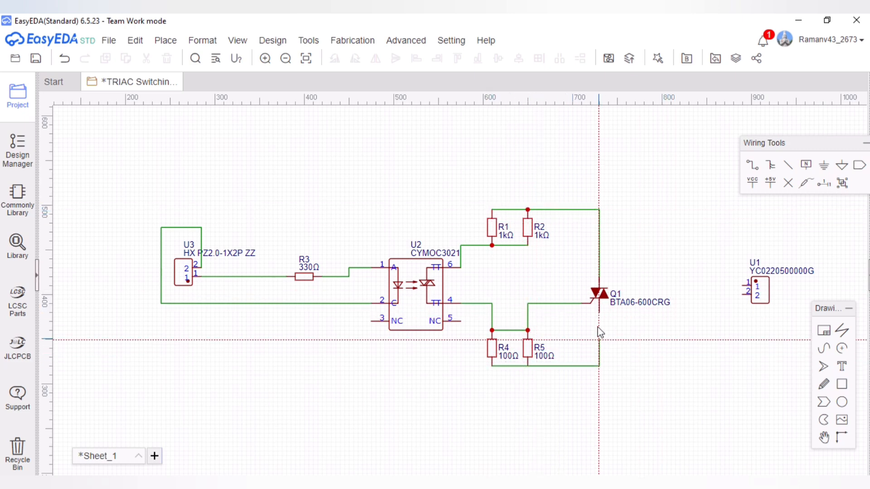
left_click(599, 313)
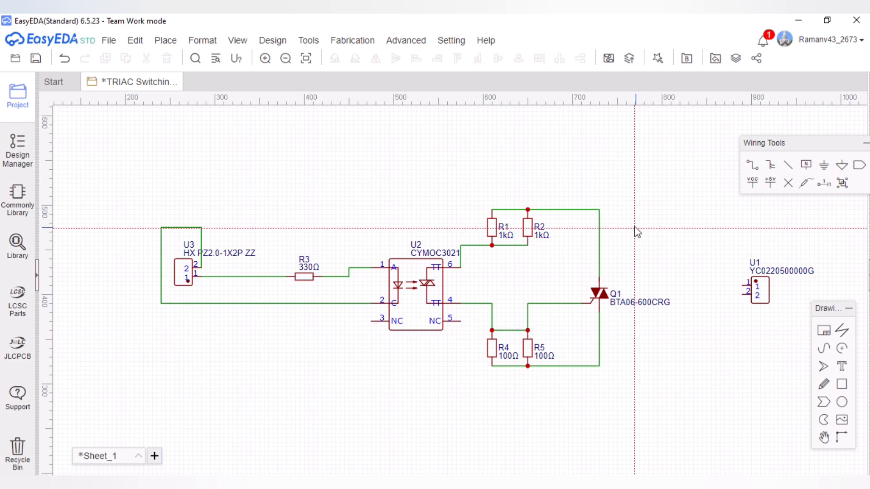
Wire the triac's upper line to pin 1 of terminal U1 and its lower line to pin 2, finishing the wiring.
left_click(599, 211)
left_click(742, 282)
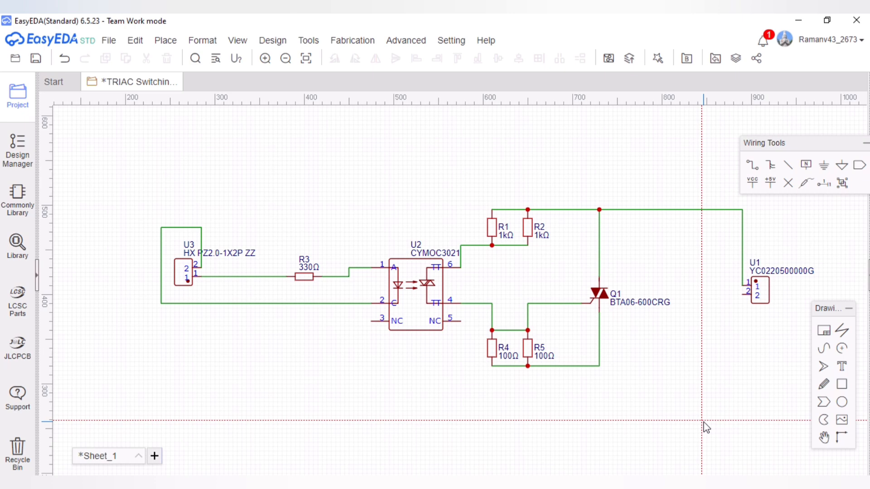
left_click(598, 366)
left_click(743, 294)
key("Escape")
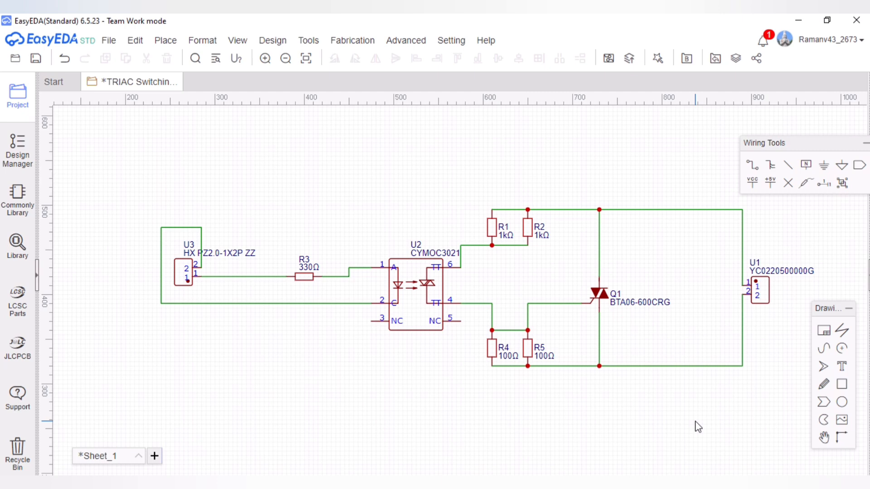
Start converting the schematic to a PCB, choose to check the unfinished nets first, and inspect nets U2_3 and U2_5.
left_click(272, 40)
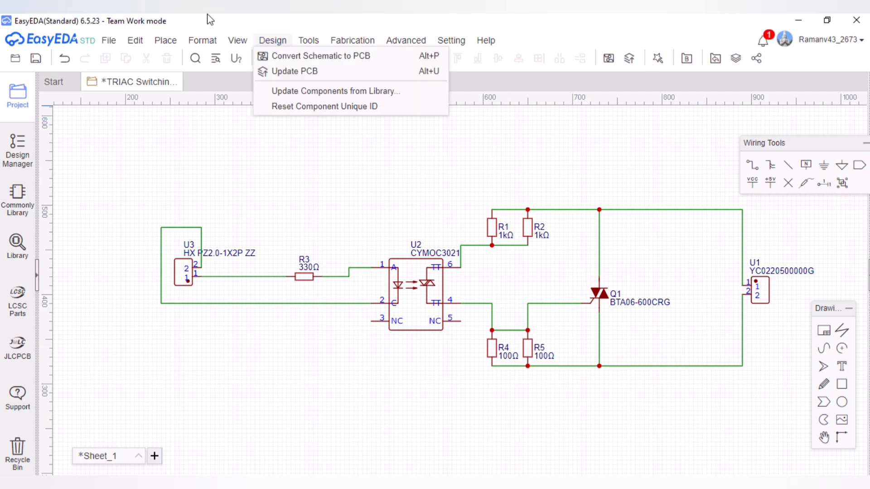
left_click(275, 58)
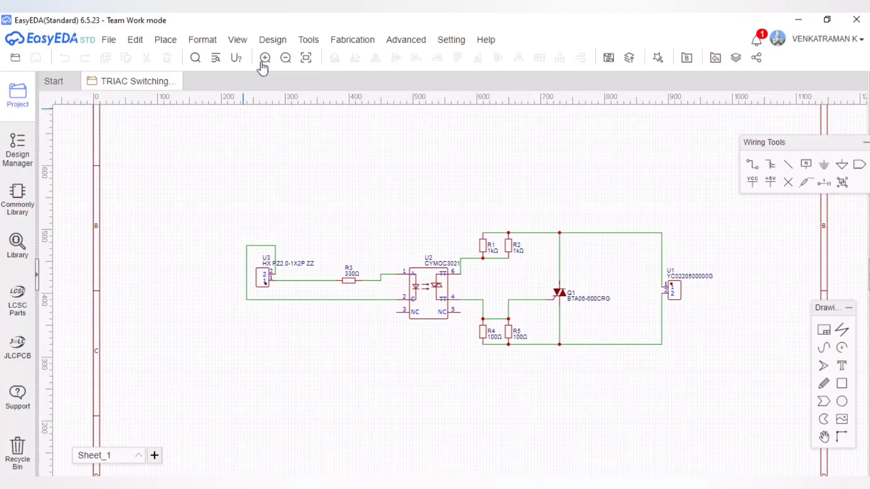
left_click(265, 57)
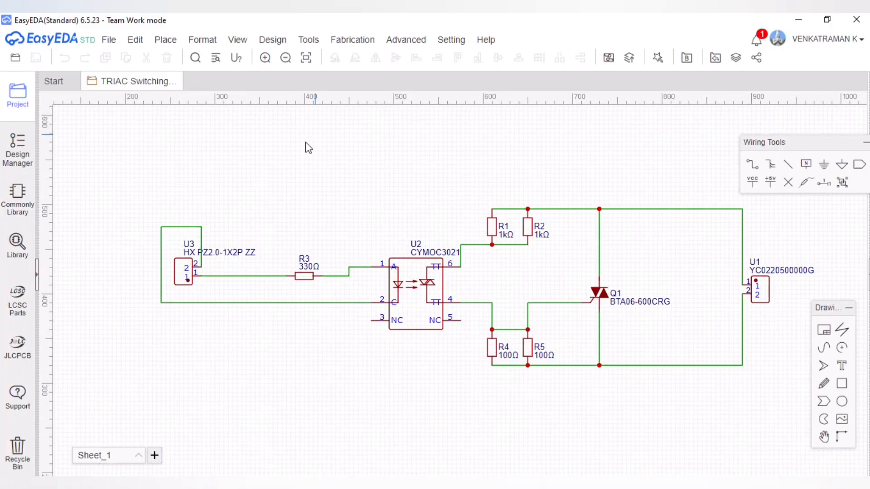
right_click_drag(306, 143, 257, 167)
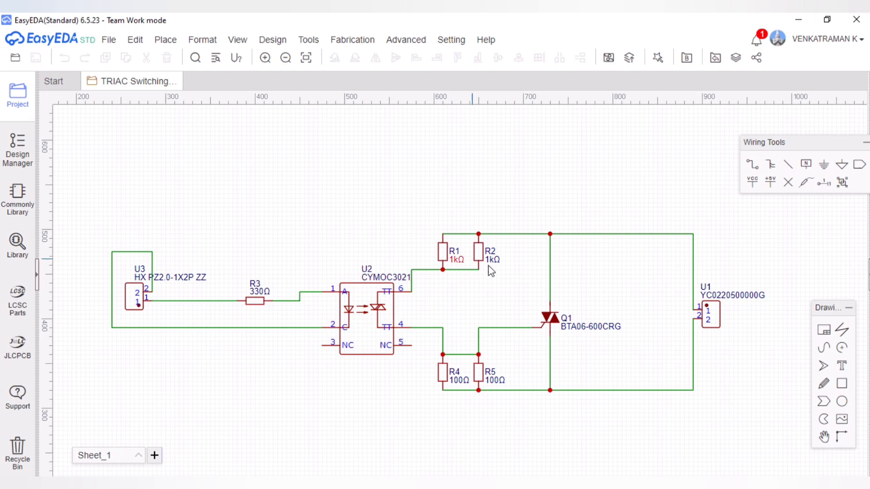
left_click(166, 40)
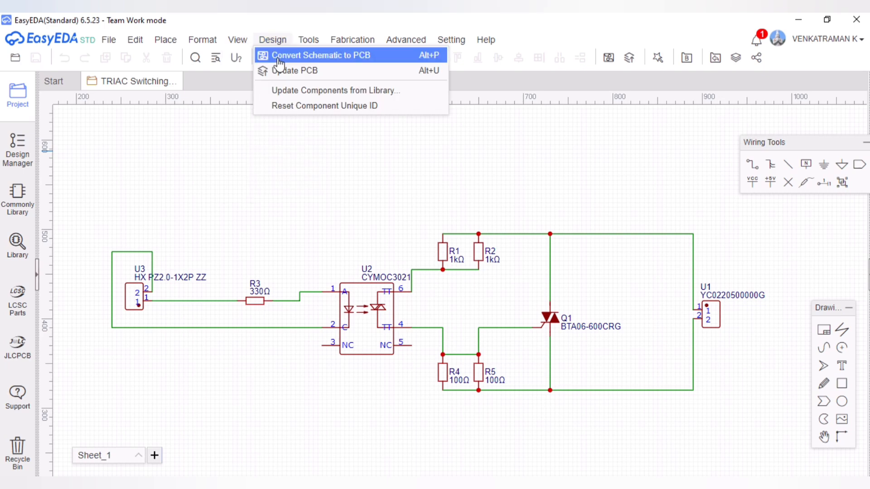
left_click(279, 55)
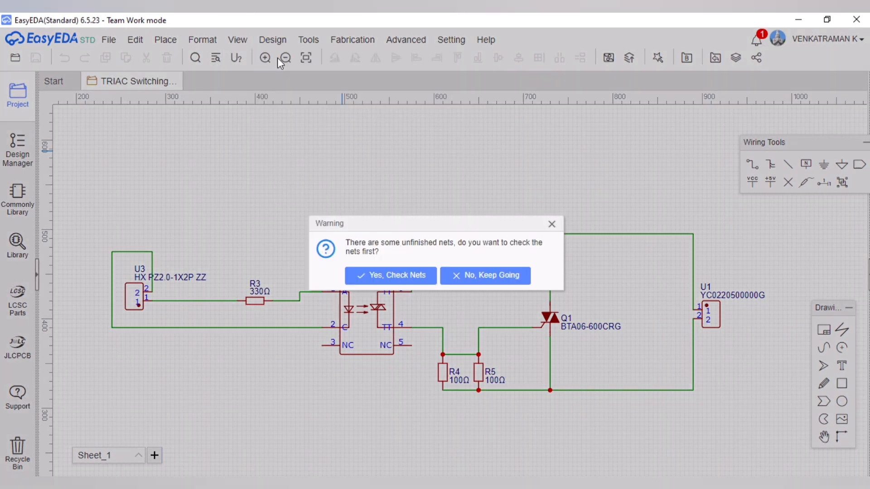
left_click(368, 275)
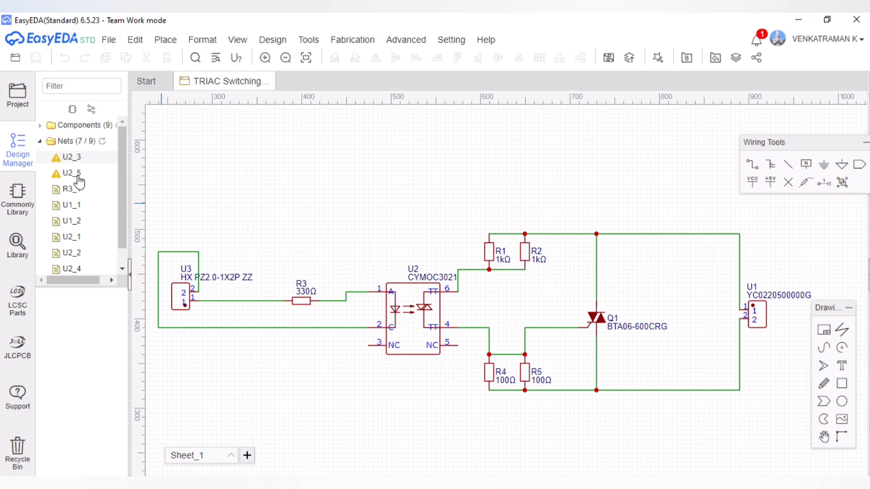
left_click(377, 352)
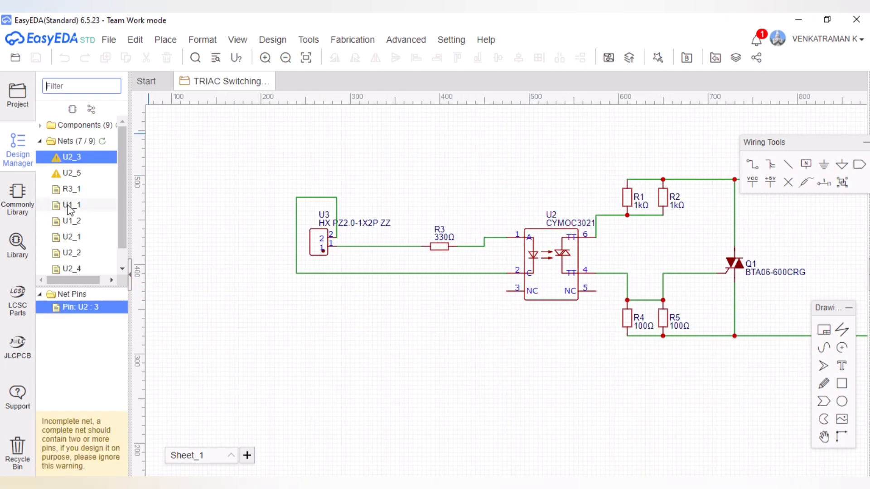
left_click(71, 172)
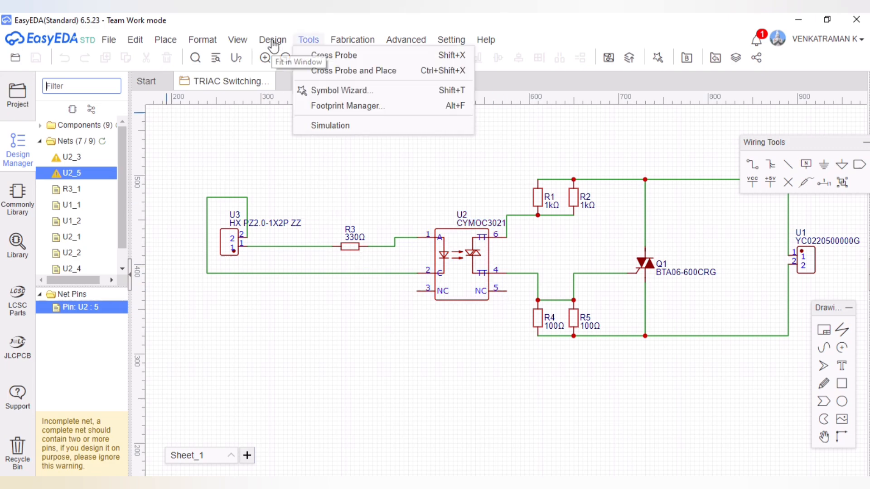
Convert the schematic to a PCB, continuing without another check of the unfinished nets.
mouse_move(277, 42)
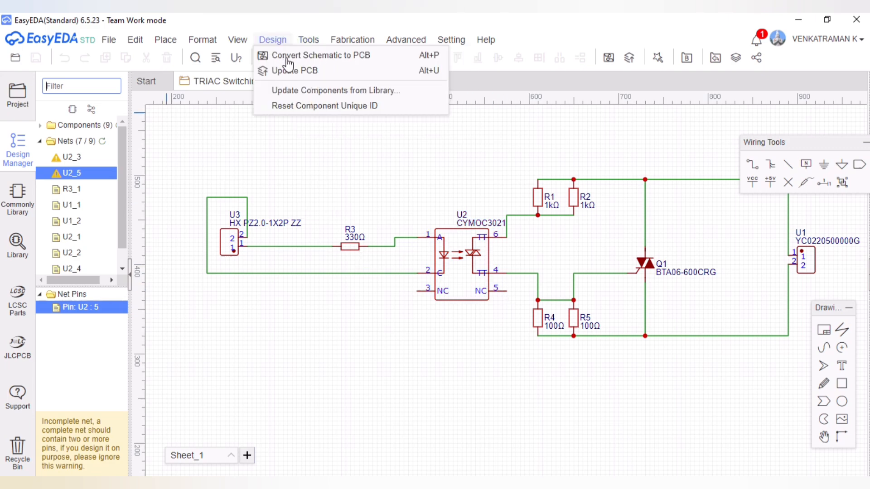
left_click(287, 58)
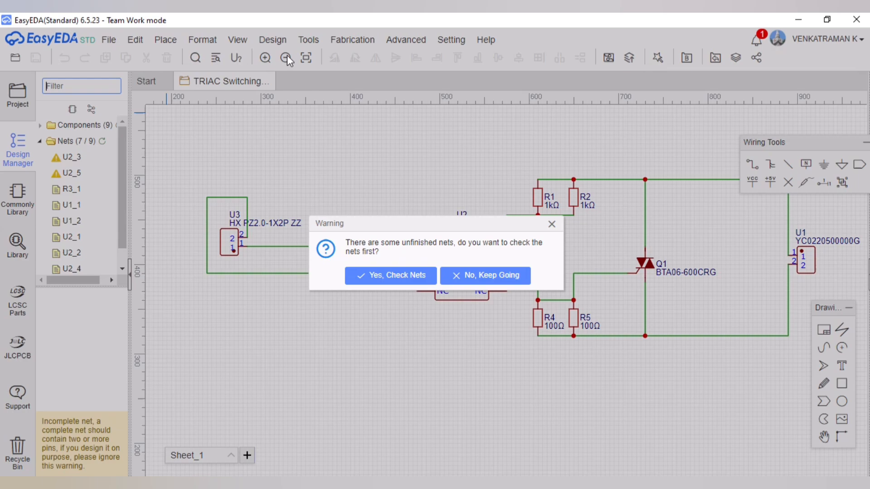
left_click(451, 282)
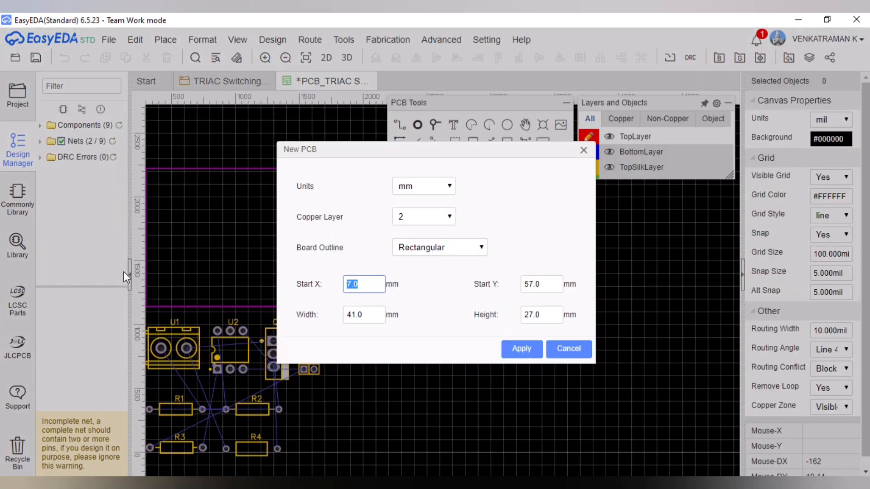
Create the PCB in mm with 2 copper layers and a rectangular outline 41 mm wide and 27 mm high.
left_click(414, 188)
left_click(395, 228)
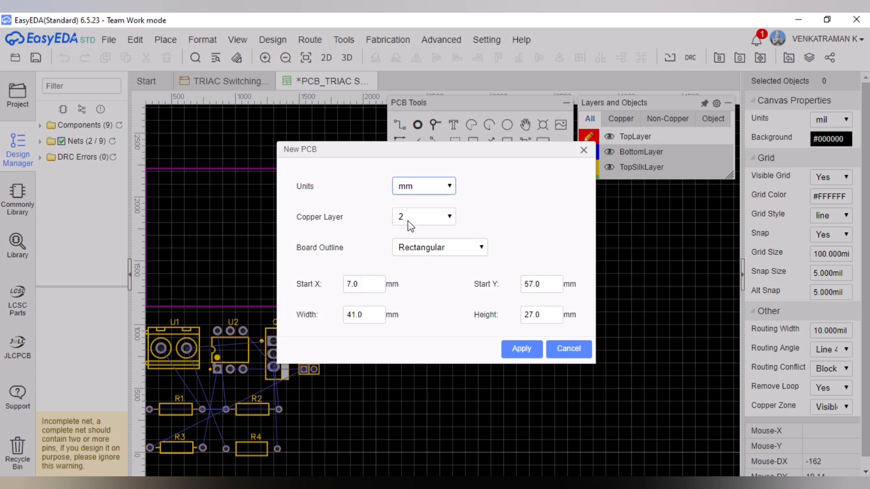
left_click(410, 222)
left_click(382, 234)
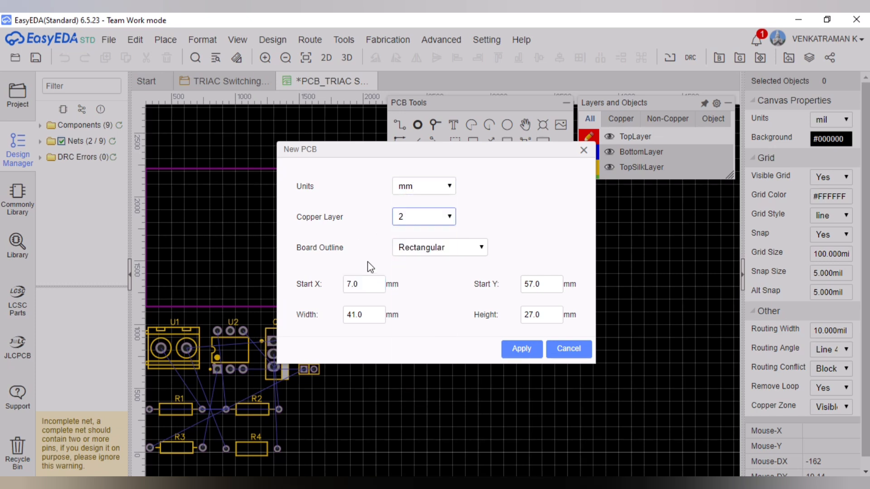
left_click(444, 296)
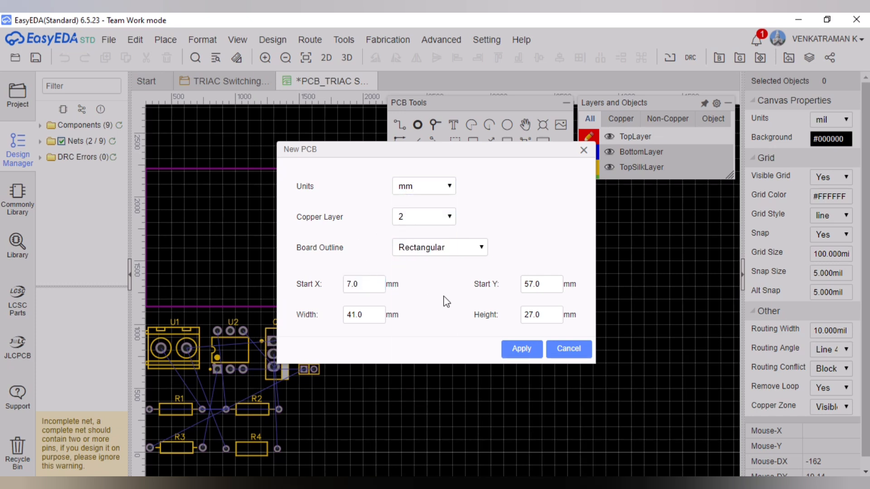
left_click(518, 350)
Collapse both side panes and move the floating layer and PCB tool palettes clear of the board outline.
left_click(130, 274)
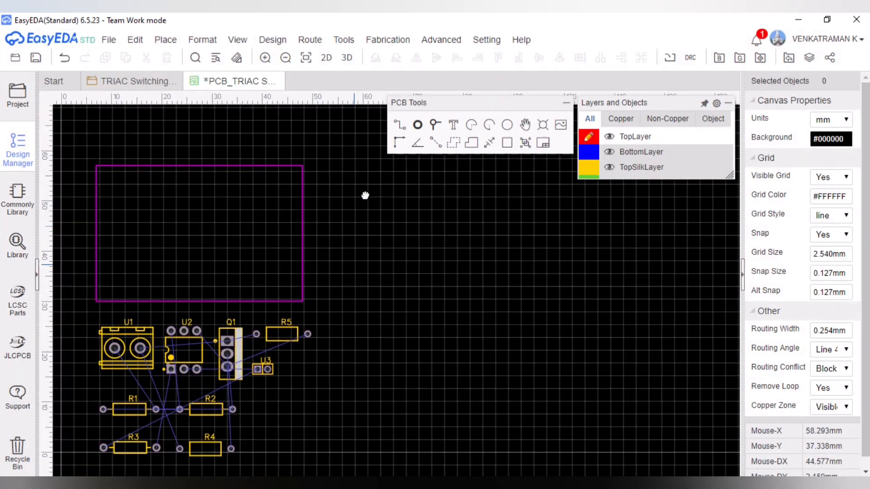
right_click_drag(366, 195, 450, 259)
left_click(742, 275)
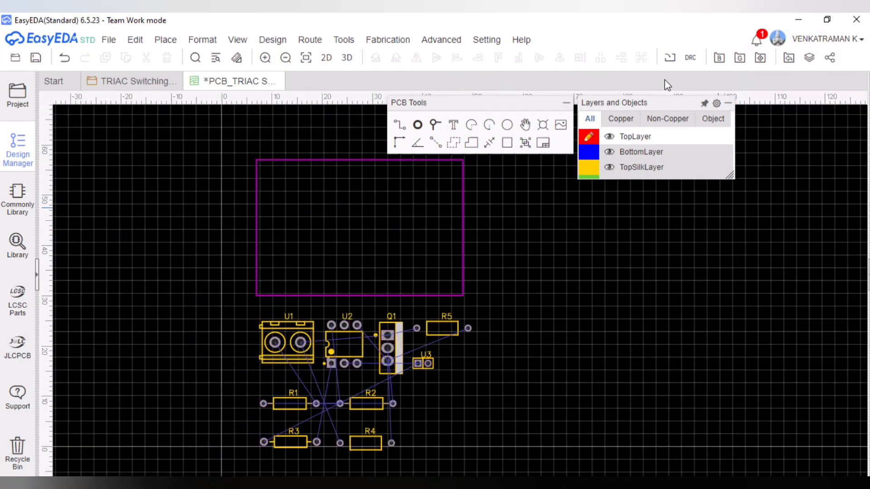
left_click_drag(651, 100, 772, 308)
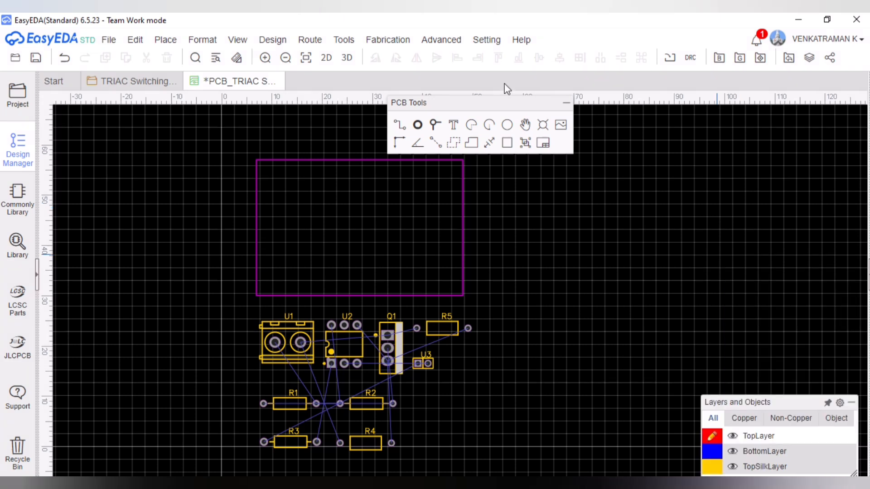
left_click_drag(503, 103, 756, 124)
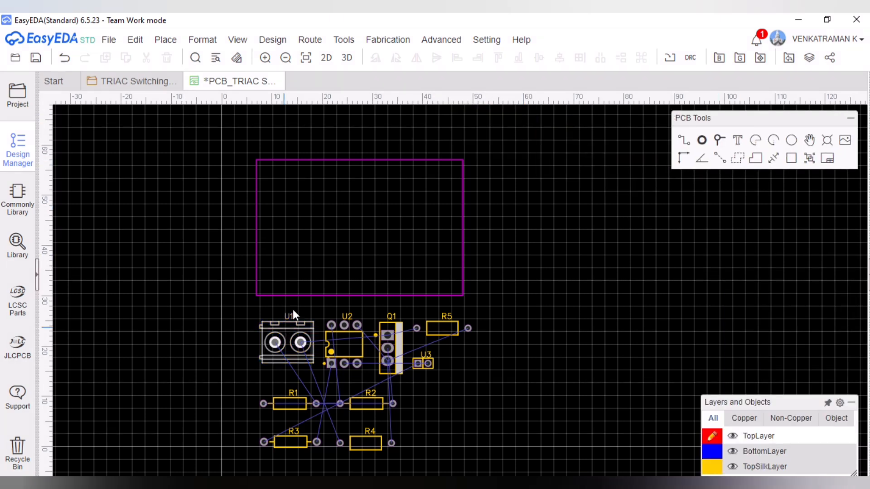
Place terminal U1 inside the board near its right edge, rotated so its two pads stand one above the other.
left_click_drag(284, 326, 437, 226)
key("space")
key("space")
key("space")
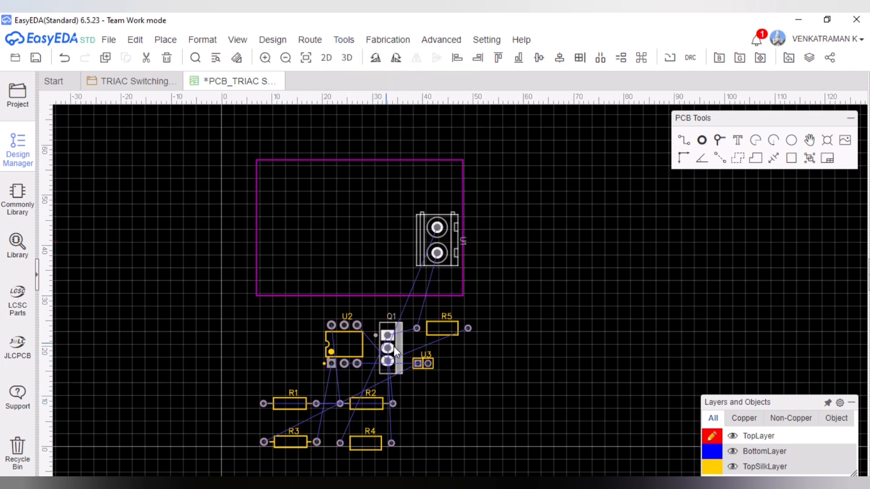
Place header U3 upright near the board's left edge and U2 beside it, rotated so pin 1 is at the upper left.
left_click_drag(421, 363, 272, 230)
left_click_drag(342, 342, 314, 230)
key("space")
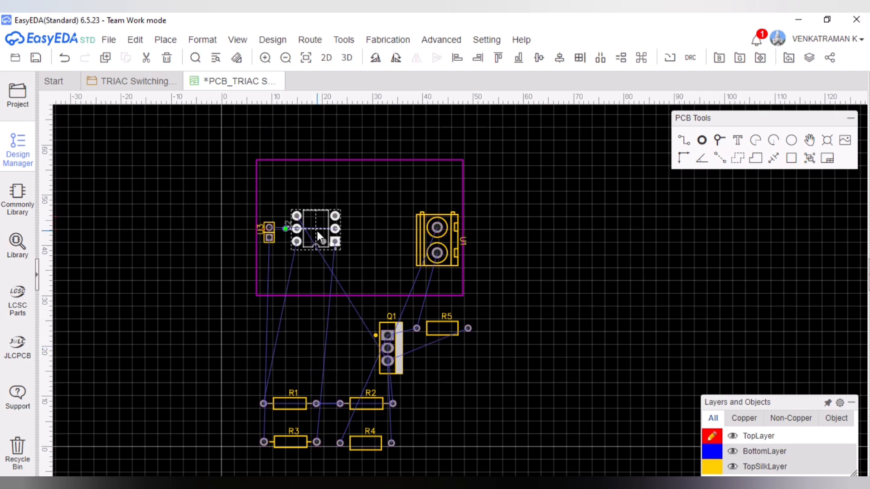
key("space")
key("space")
left_click(298, 225)
Place R3 horizontally below U2 and stack R1 over R2 above U2 inside the board outline.
left_click_drag(300, 433, 305, 260)
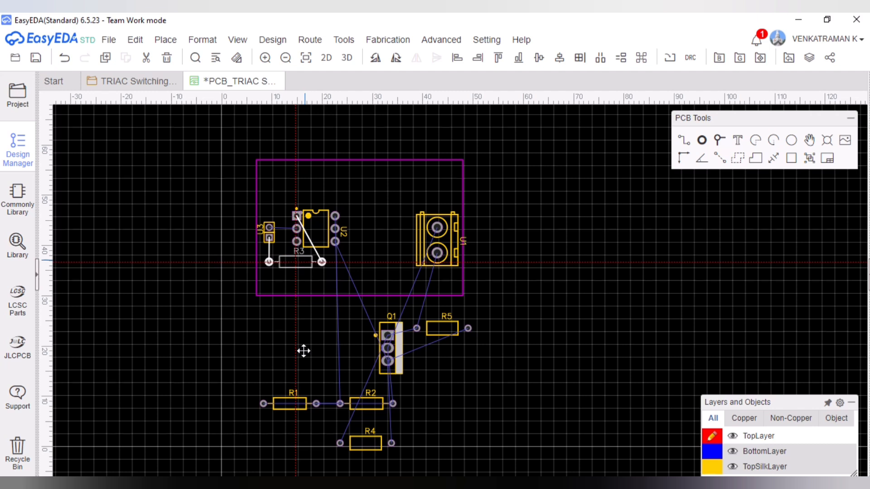
left_click_drag(288, 402, 316, 364)
left_click_drag(360, 403, 320, 200)
left_click_drag(308, 192, 307, 197)
left_click_drag(306, 358, 324, 177)
Move R4 inside the board and place Q1 near the upper edge, rotated so its pins form a horizontal row.
left_click_drag(365, 443, 392, 254)
left_click_drag(400, 363, 384, 206)
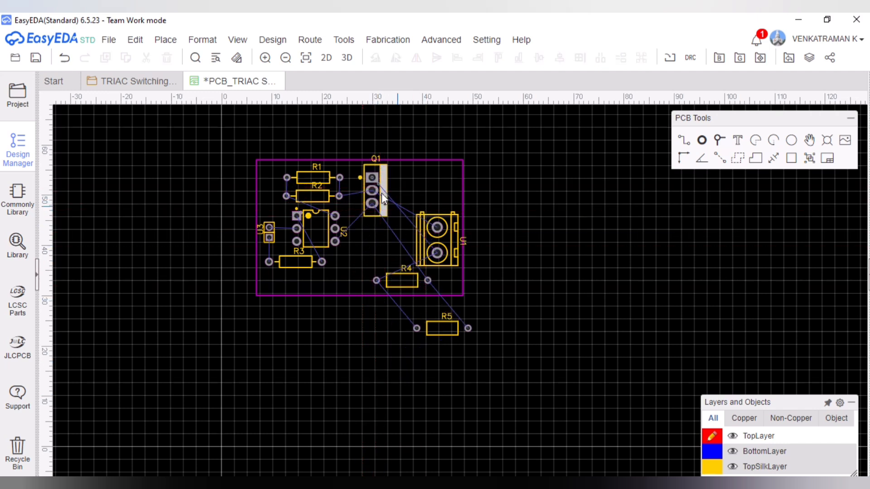
left_click(381, 193)
key("space")
left_click_drag(391, 179, 408, 172)
Rotate R4 and R5 upright and place them side by side between U2 and U1.
left_click_drag(403, 283, 366, 268)
key("space")
left_click_drag(433, 327, 385, 259)
key("space")
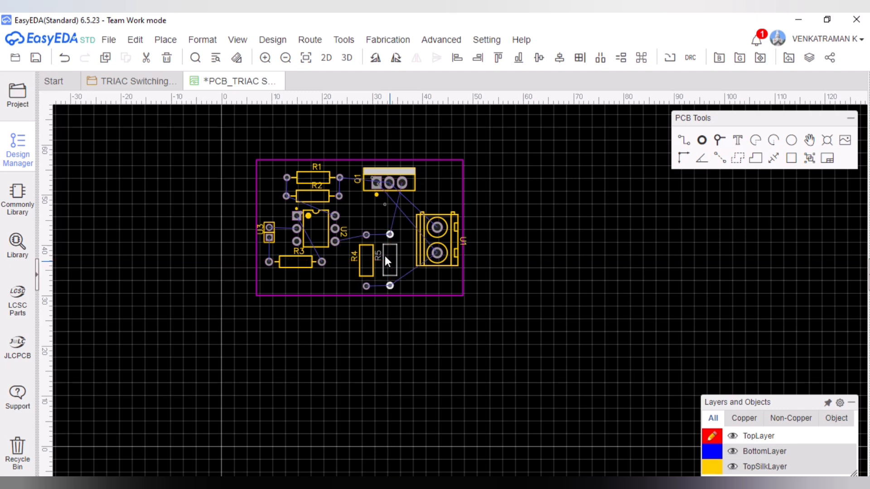
Even out the component spacing by shifting Q1, R3, U3, U2, R2 and R1 slightly down the board.
left_click_drag(396, 168, 389, 198)
left_click_drag(291, 265, 299, 281)
left_click_drag(273, 227, 282, 247)
left_click_drag(307, 241, 309, 253)
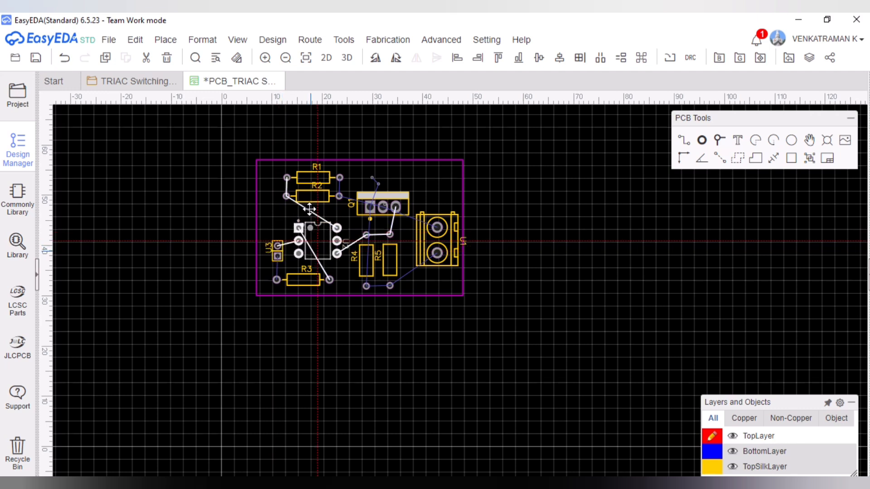
left_click_drag(310, 205, 310, 215)
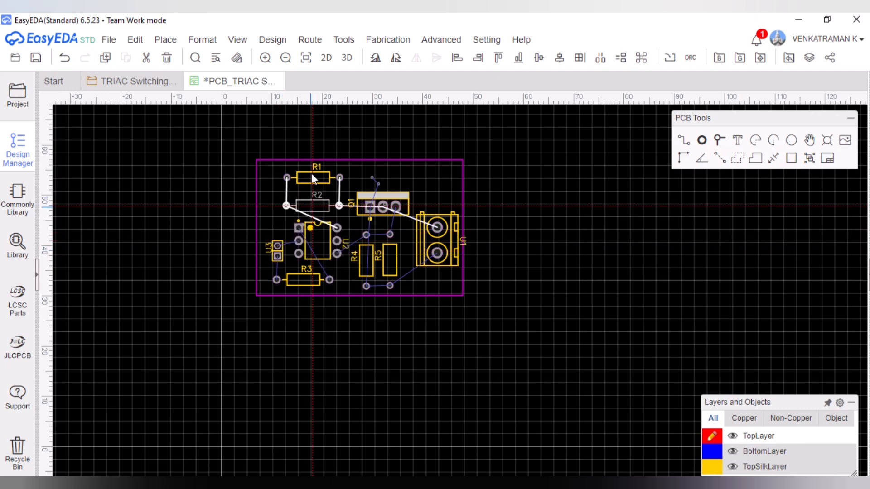
left_click_drag(316, 166, 316, 173)
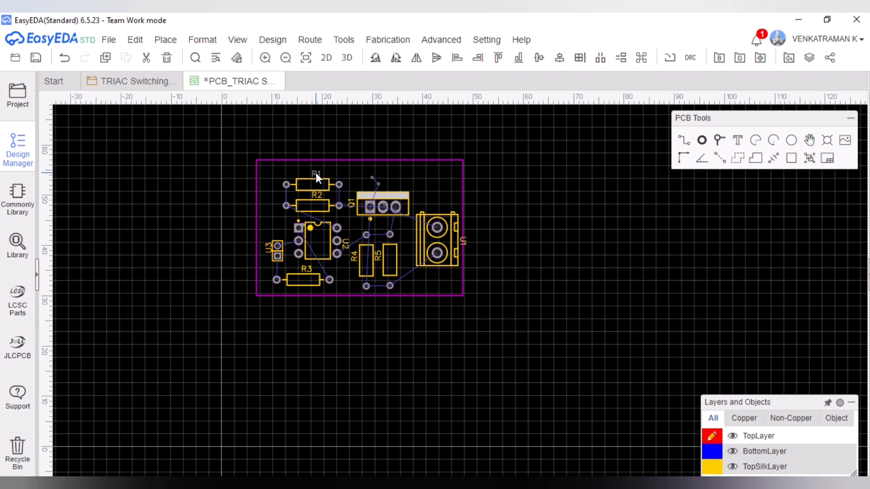
Move the R1 and R2 designators inside their resistor outlines.
left_click(316, 172)
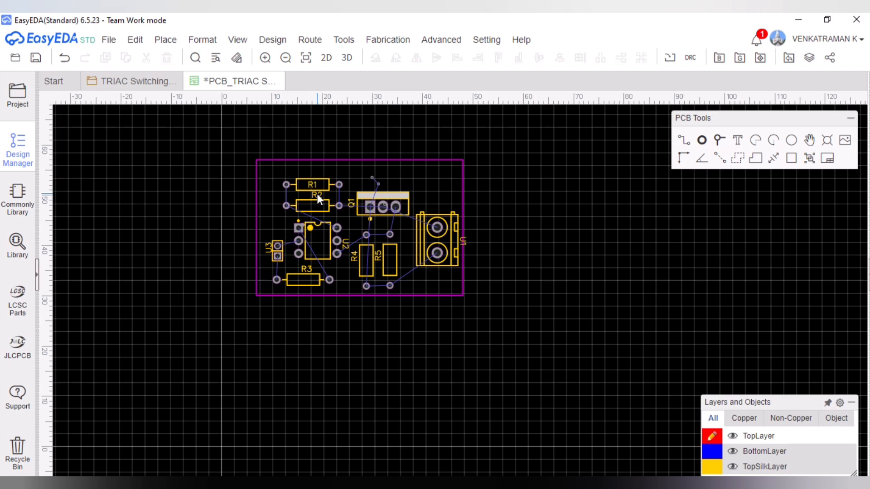
left_click(316, 192)
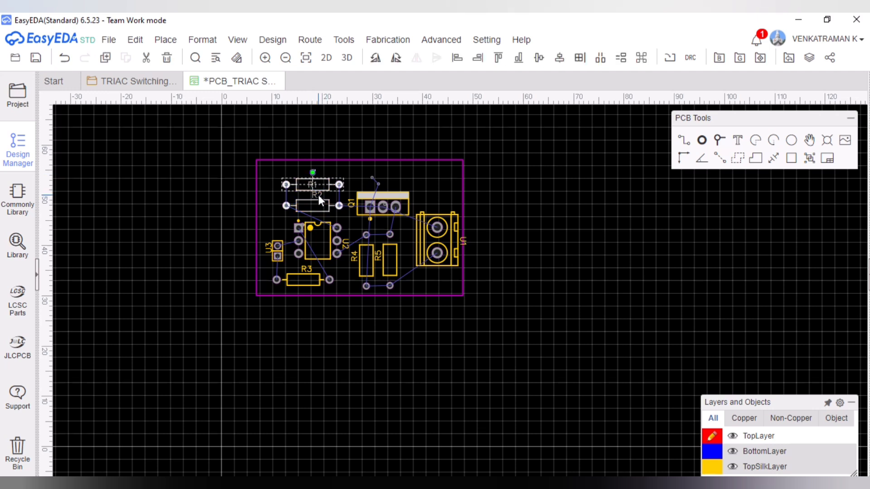
left_click_drag(318, 195, 318, 196)
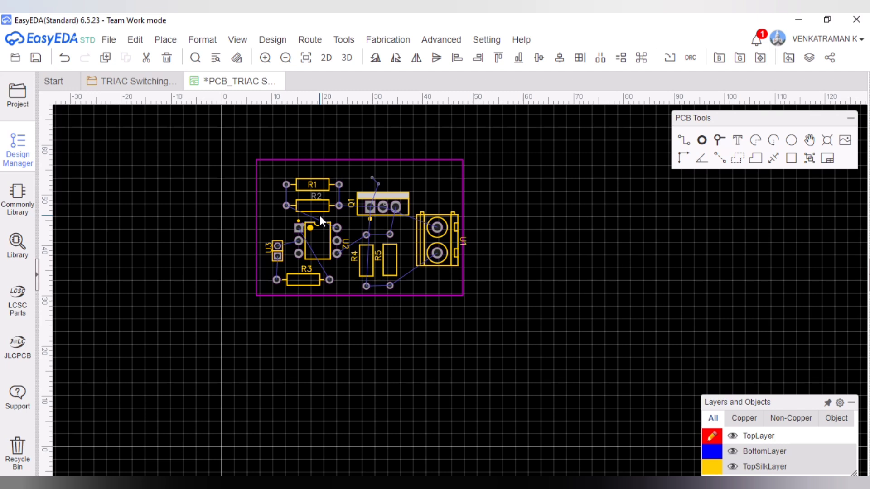
Move U2's designator into the centre of its package outline.
left_click_drag(346, 248, 336, 250)
key("Left")
key("Left")
key("Left")
key("Left")
key("Left")
key("Left")
key("Left")
key("Left")
key("Left")
key("Left")
key("Left")
key("Left")
key("Left")
key("Left")
key("Left")
key("Left")
key("Left")
key("Left")
key("Left")
key("Right")
key("Right")
key("Right")
key("Right")
key("Right")
key("Up")
key("Up")
Move the R3, R4 and R5 designators inside their resistor outlines.
left_click(306, 269)
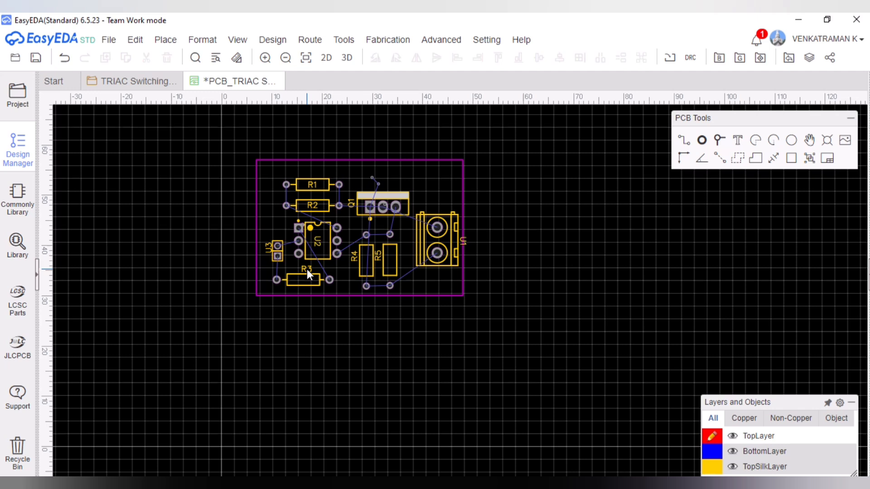
left_click(303, 267)
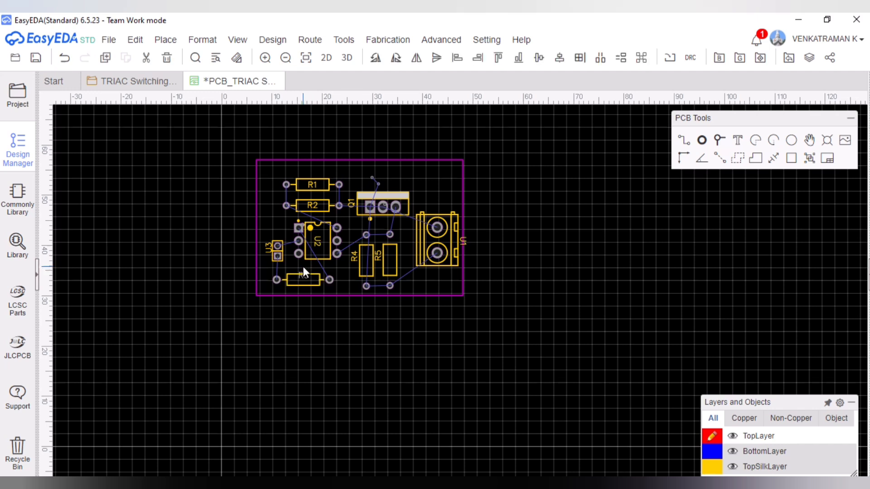
left_click(353, 259)
left_click(377, 254)
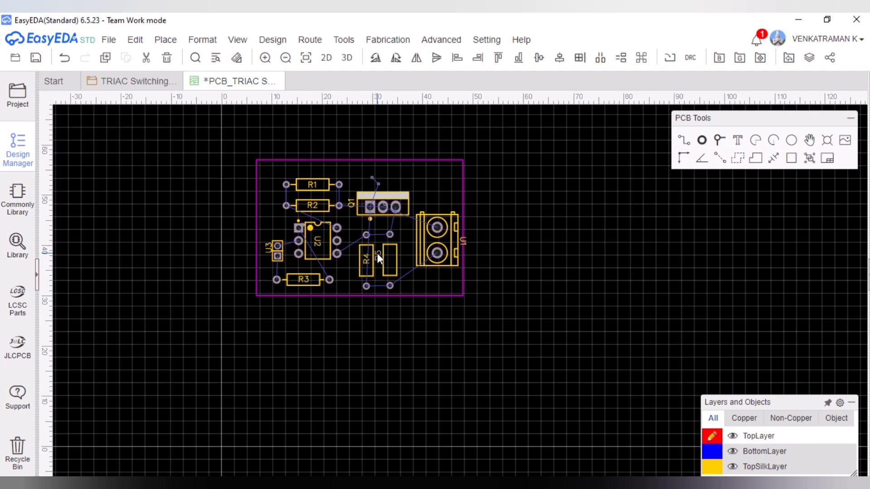
left_click(392, 285)
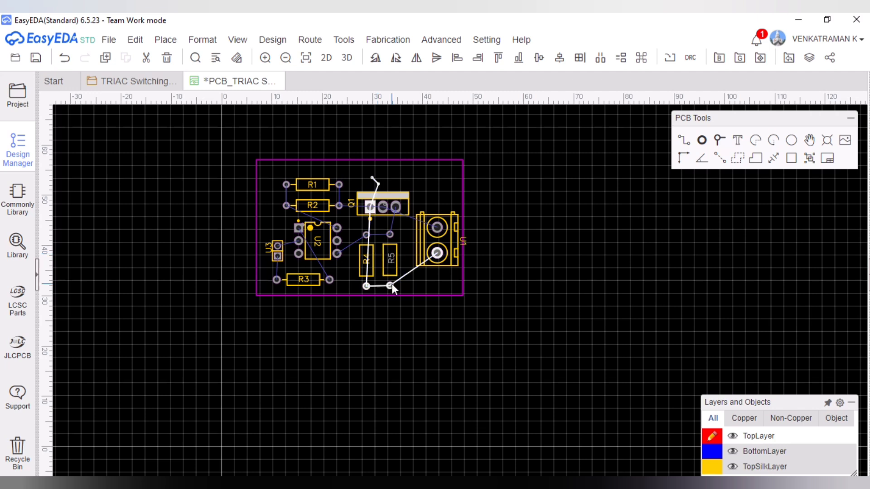
left_click(427, 284)
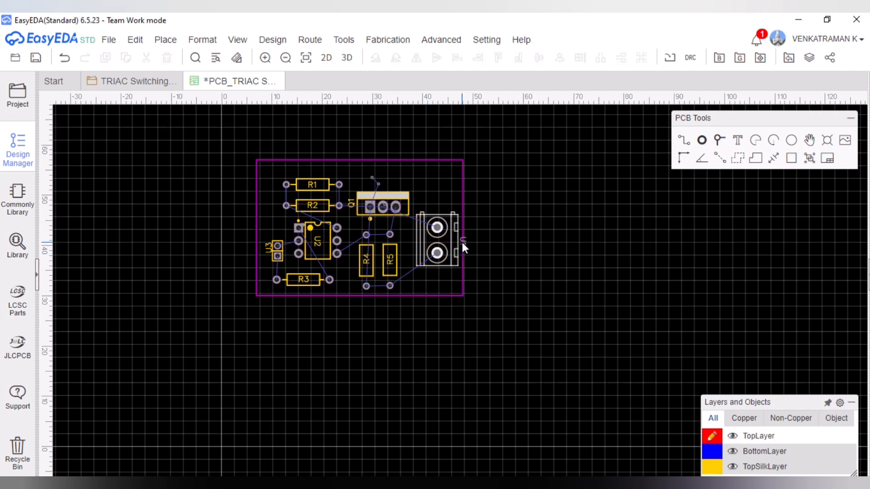
Place U1's designator horizontally just below the terminal outline, and shift R3 slightly toward the board's left edge.
key("Left")
key("Left")
key("Left")
key("Left")
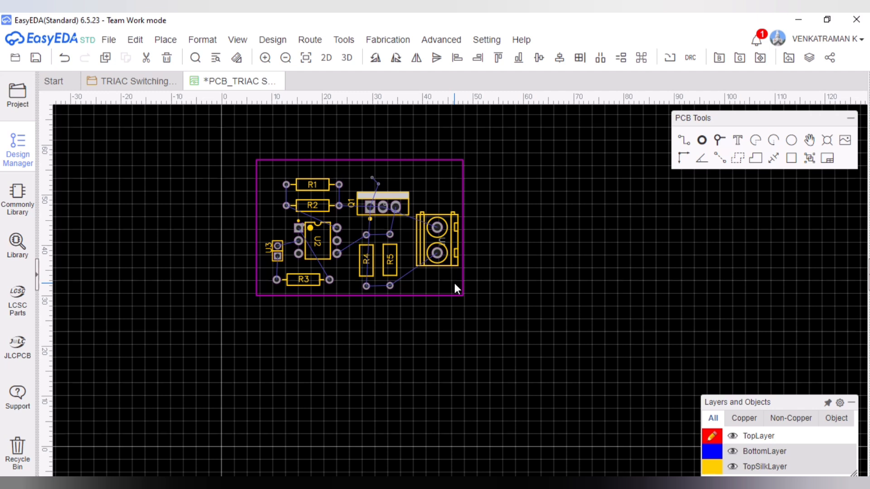
key("Up")
key("Left")
key("Left")
key("Left")
key("Up")
key("Up")
key("Up")
key("Up")
key("Up")
left_click(492, 286)
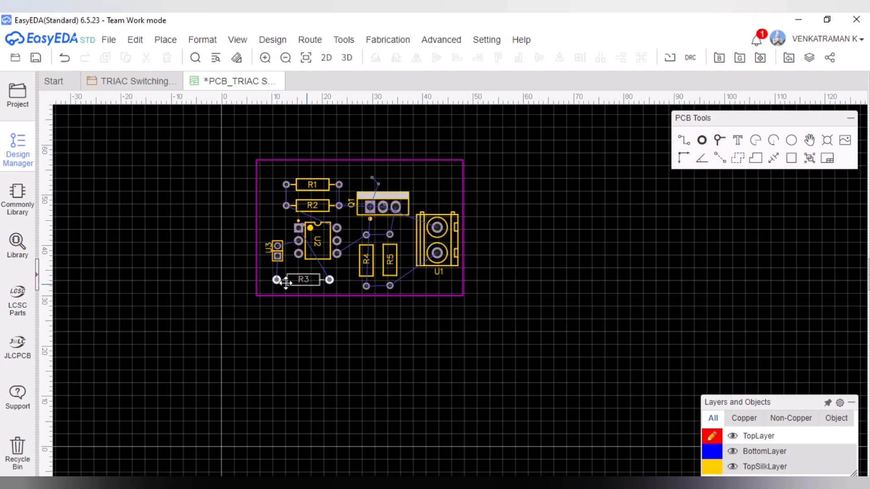
left_click_drag(272, 283, 311, 284)
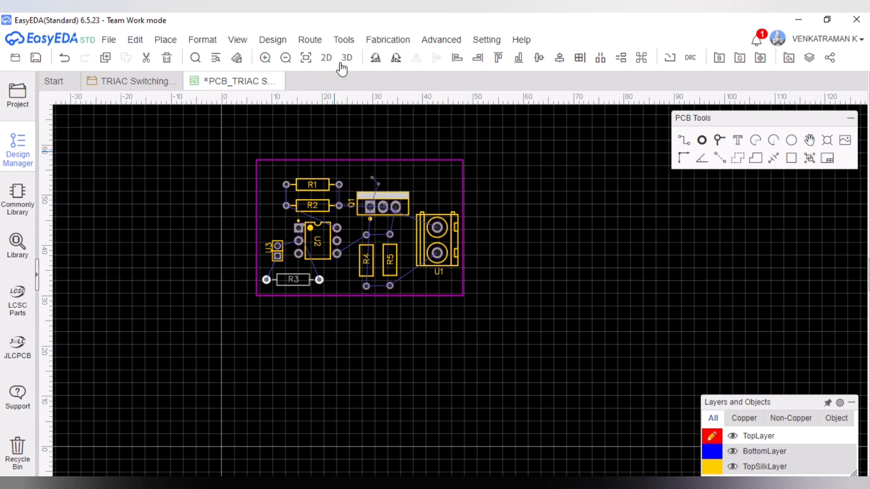
Preview the board in the 2D photo view, close it, and examine the component orientation in the 3D view.
left_click(327, 58)
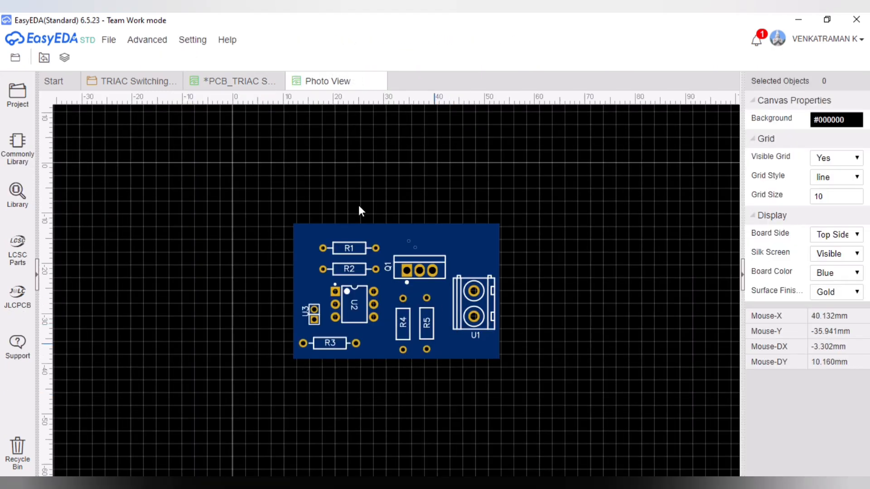
middle_click(311, 88)
left_click(346, 58)
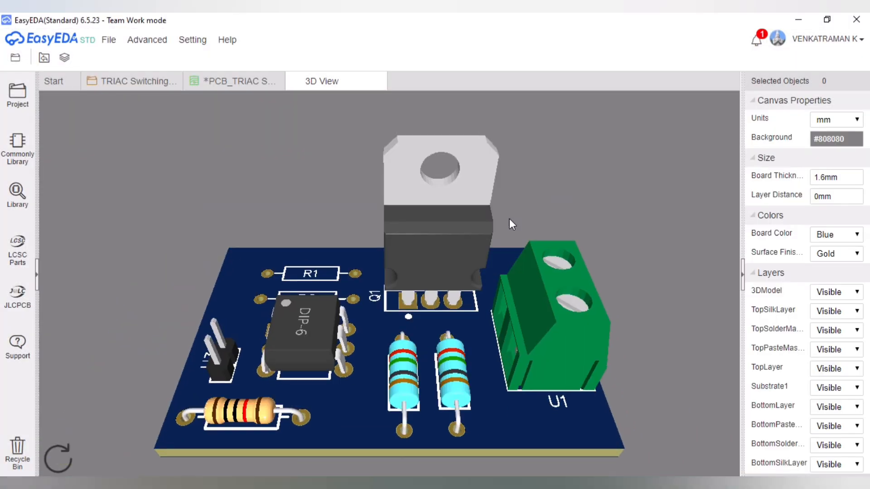
left_click_drag(523, 208, 420, 366)
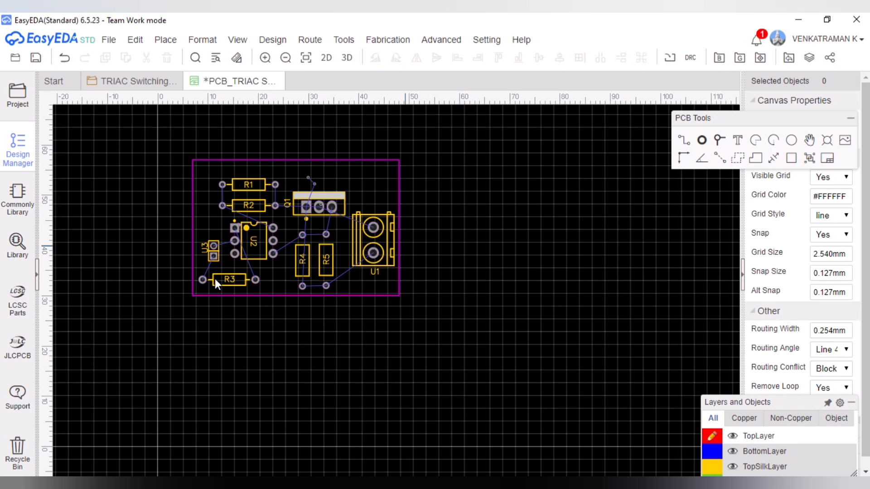
Turn terminal U1 by 180 degrees and shift it slightly down and toward R5.
left_click(375, 242)
key("space")
key("space")
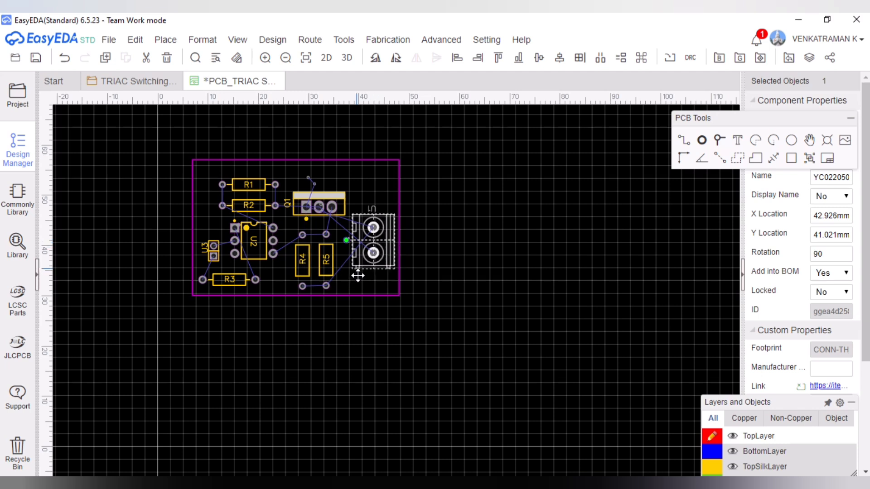
left_click_drag(357, 275, 383, 248)
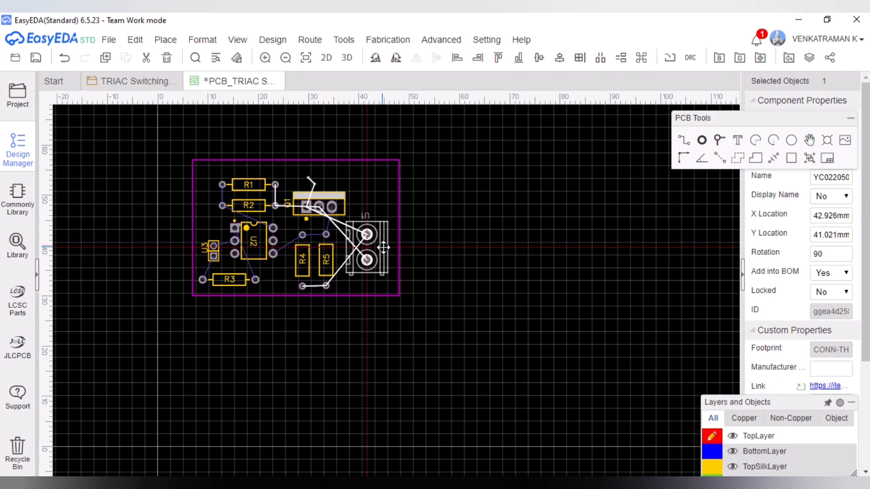
left_click(433, 273)
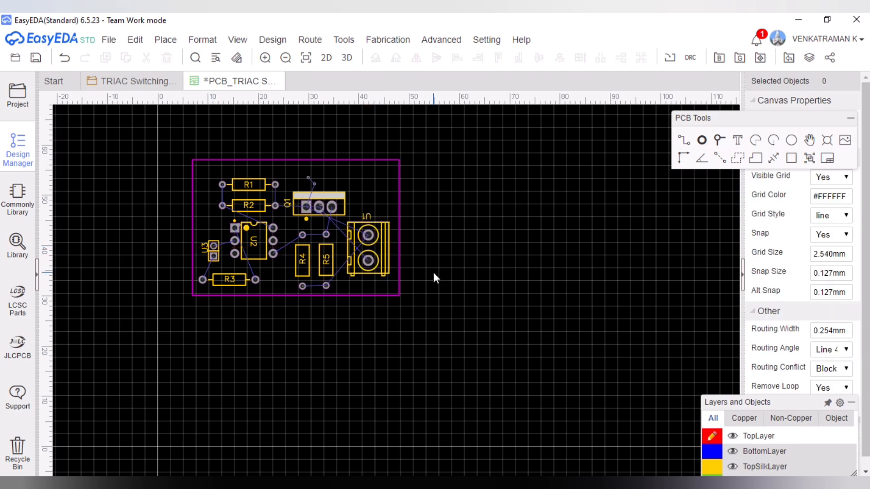
Inspect the turned terminal U1 in the 3D view and save the PCB.
left_click(347, 56)
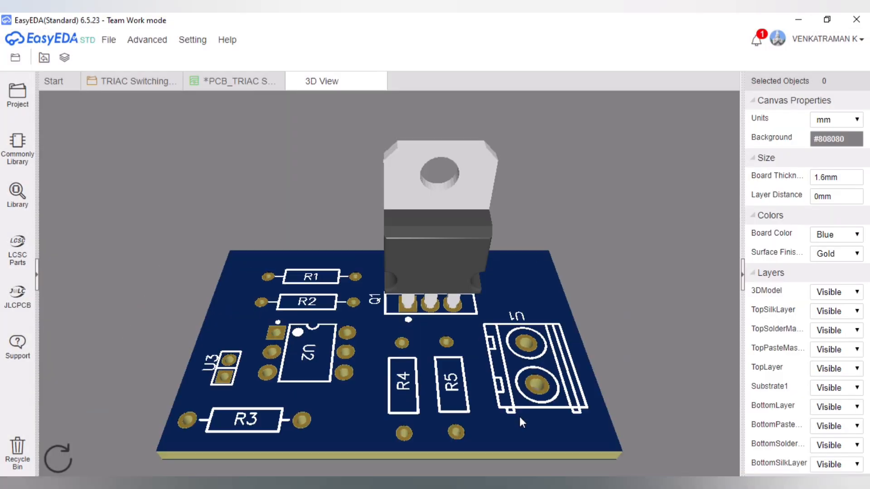
left_click_drag(522, 423, 676, 363)
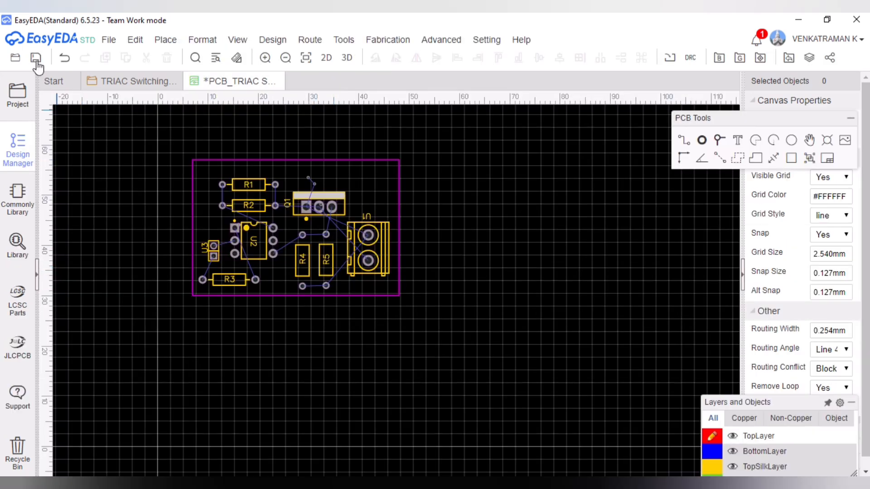
left_click(36, 58)
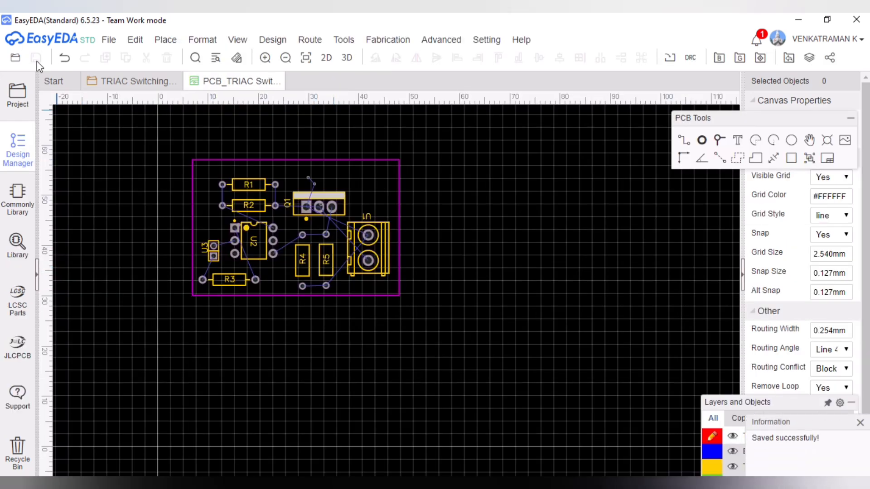
Update the PCB from the schematic to bring in the LED U5 and resistor U4, skipping the net check and applying the changes.
left_click(244, 281)
left_click(272, 39)
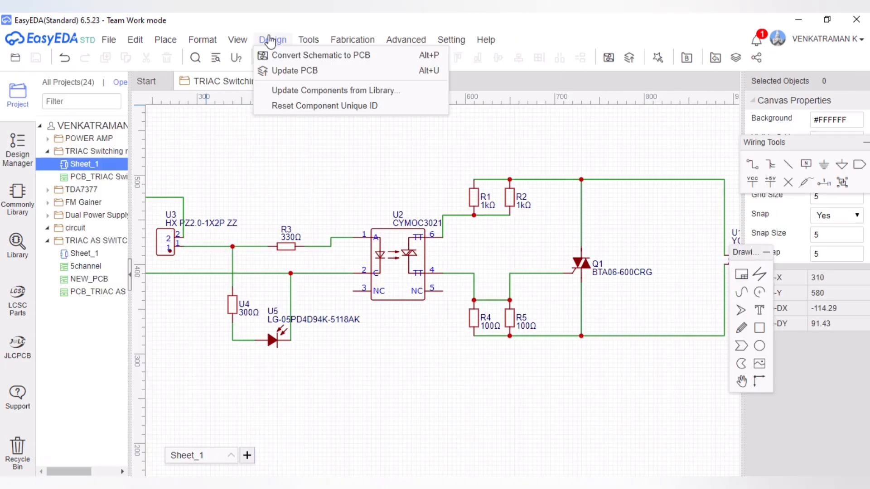
left_click(274, 73)
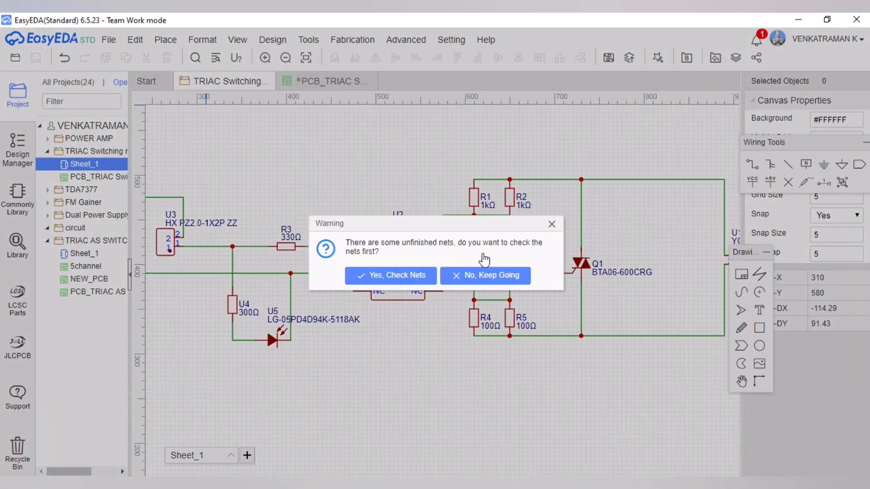
left_click(469, 275)
left_click(539, 422)
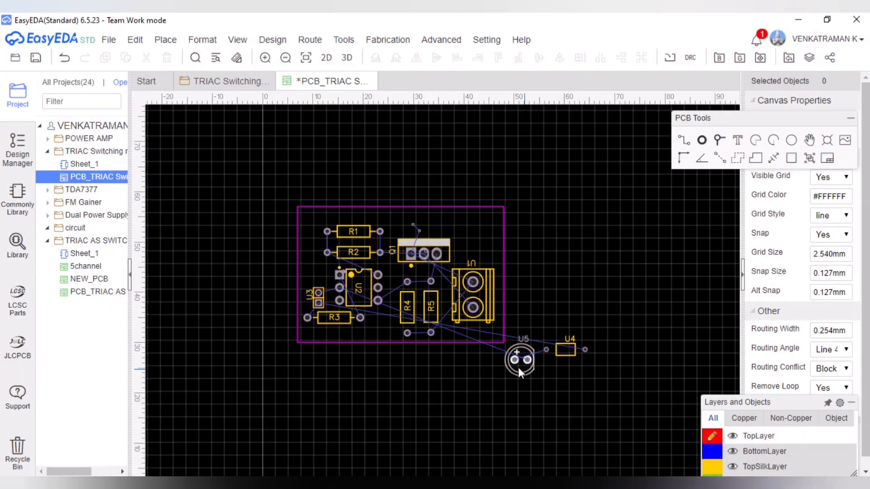
Place LED U5 at the board's left edge above U3 with rotation 0, and move resistor U4 onto the board below R3.
left_click_drag(520, 371, 314, 270)
key("space")
key("space")
key("space")
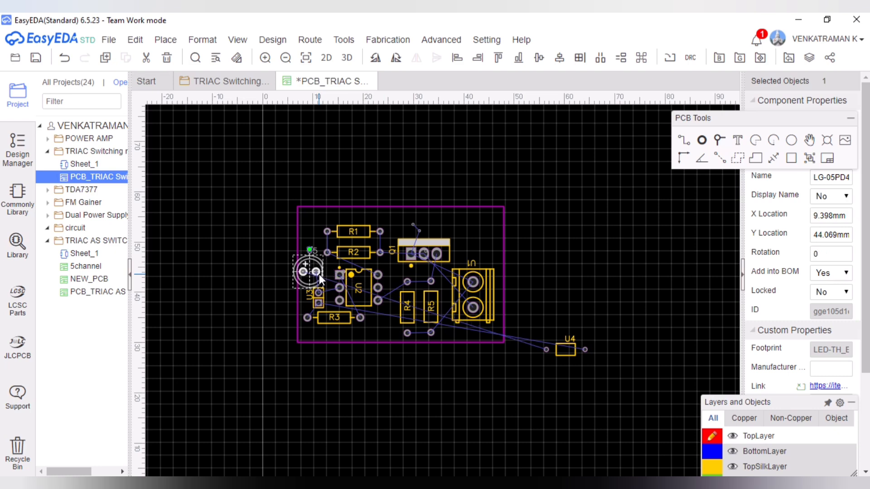
left_click_drag(565, 349, 338, 333)
Change the designator of the 300 Ω resistor U4 in the schematic to R6.
left_click(238, 83)
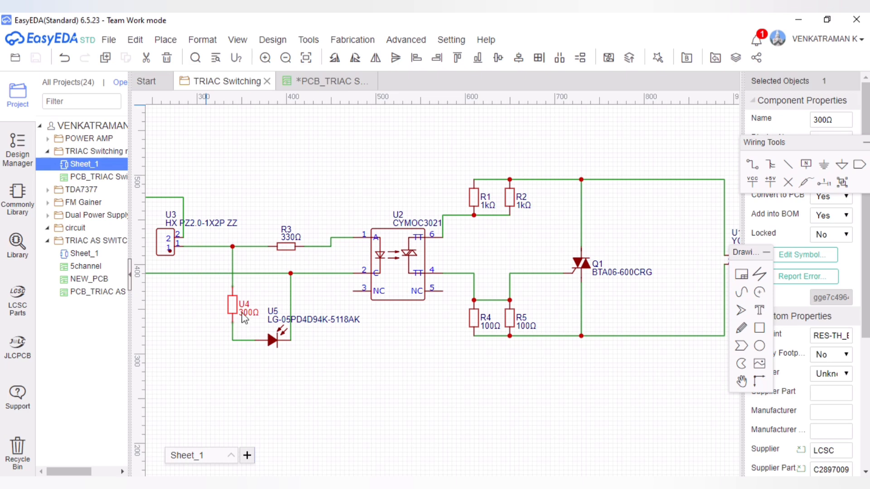
left_click(263, 385)
left_click(244, 304)
double_click(854, 121)
type("R4")
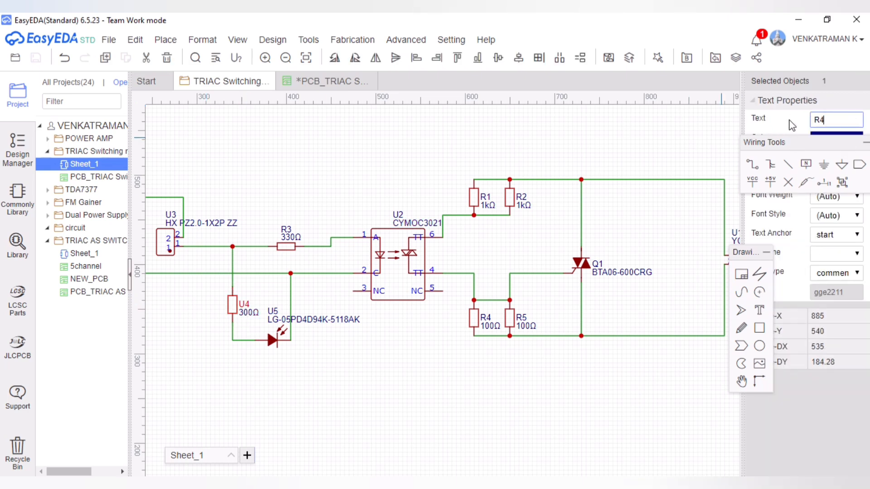
key("Return")
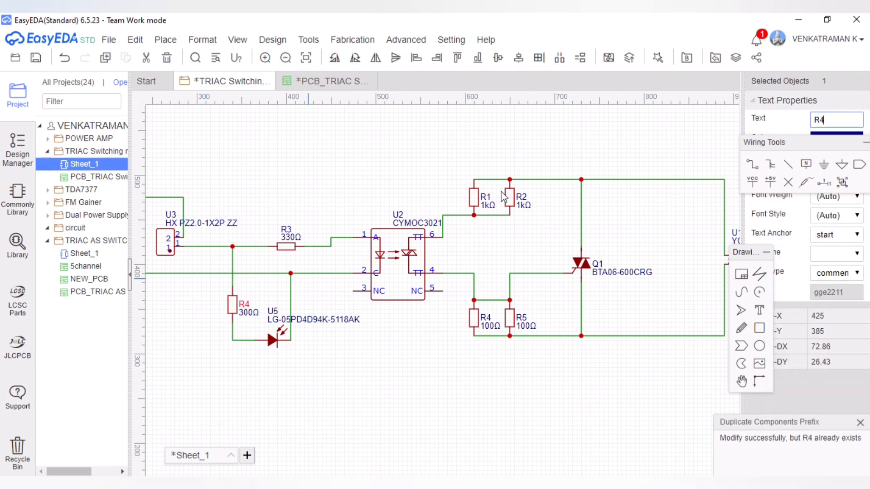
double_click(838, 116)
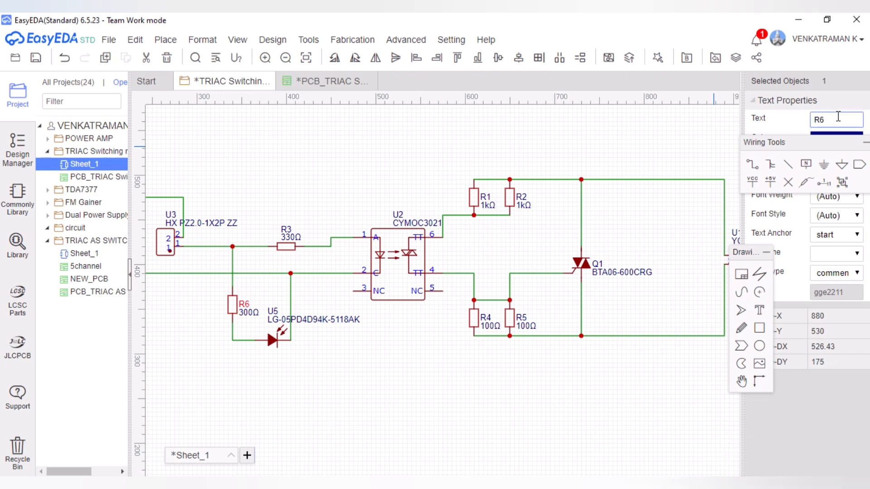
left_click(360, 345)
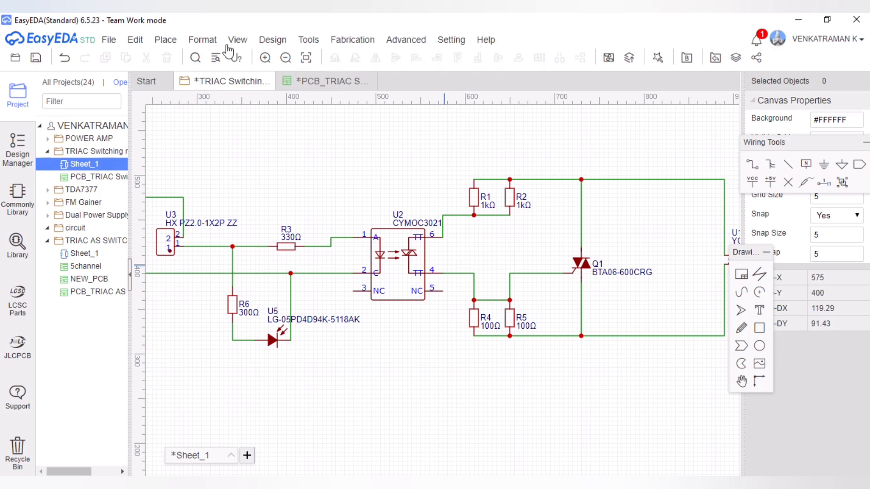
Save the schematic and carry the renamed resistor over to the PCB, skipping the net check and applying the changes.
left_click(281, 39)
left_click(282, 69)
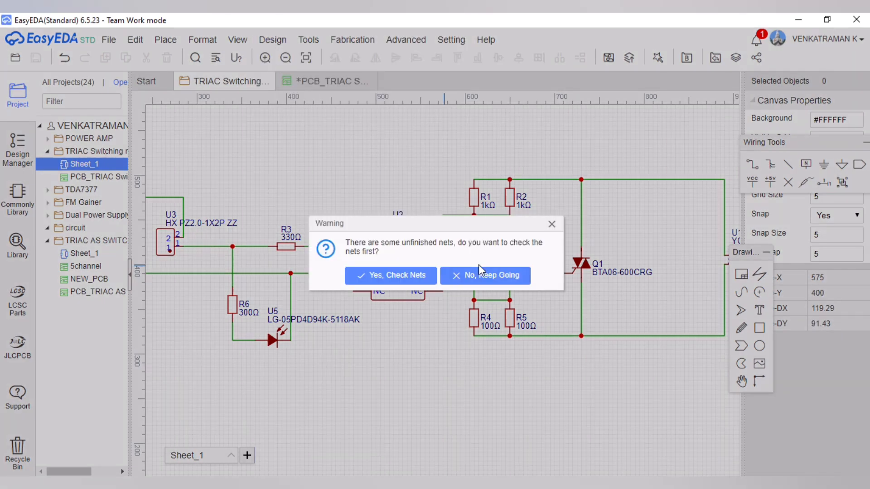
left_click(479, 275)
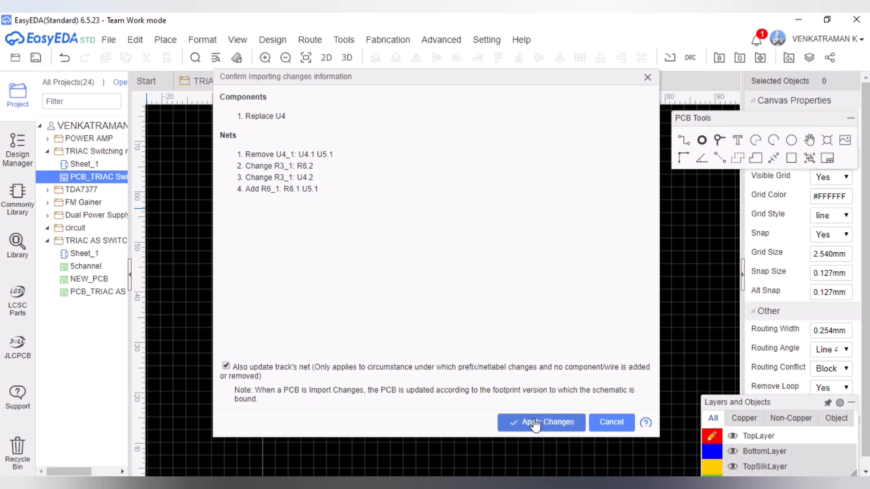
left_click(561, 422)
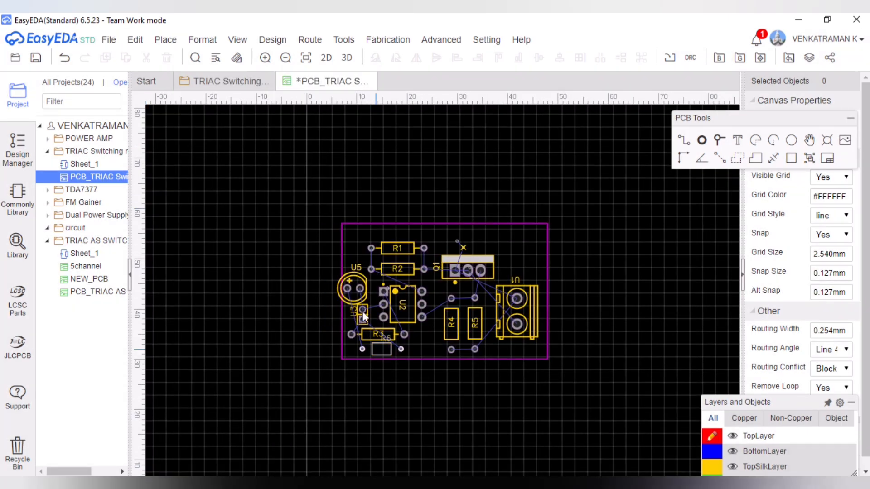
Place R6's designator inside its outline below R3.
left_click(386, 338)
left_click(390, 339)
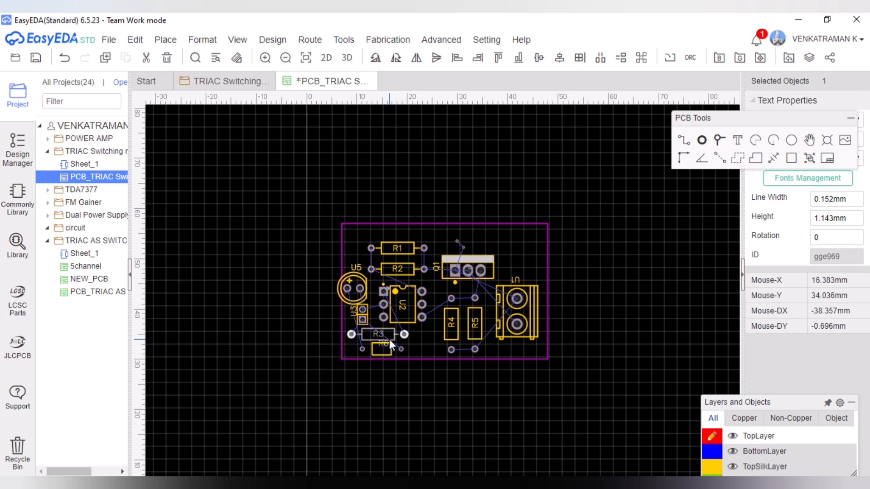
left_click_drag(401, 350, 416, 390)
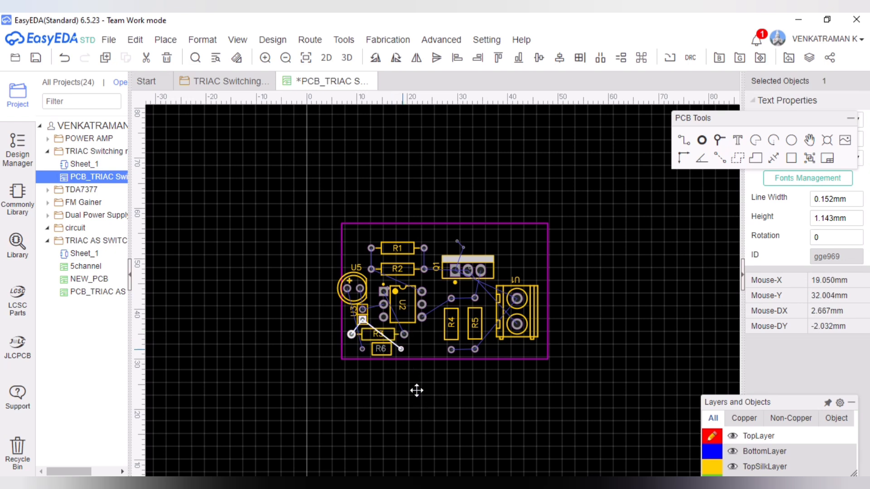
left_click(383, 355)
left_click(333, 358)
Replace R6 in the schematic with a 330 Ω resistor and save the schematic.
left_click(217, 82)
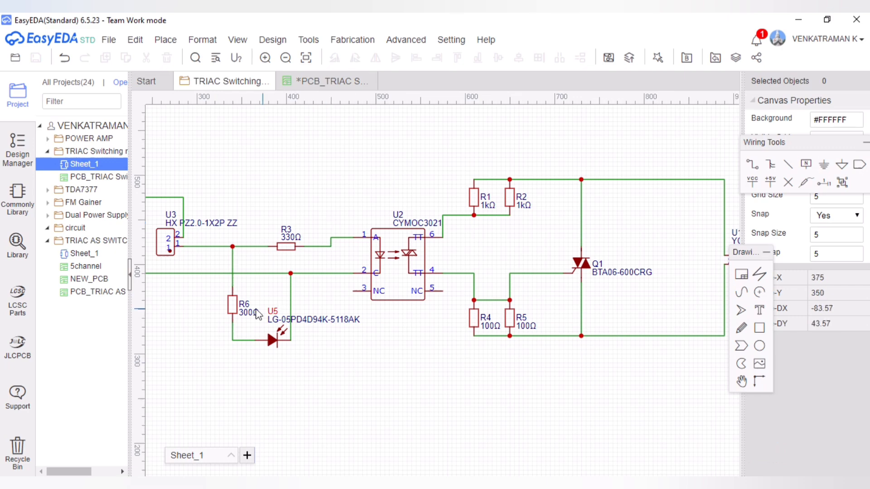
left_click(257, 314)
mouse_move(469, 20)
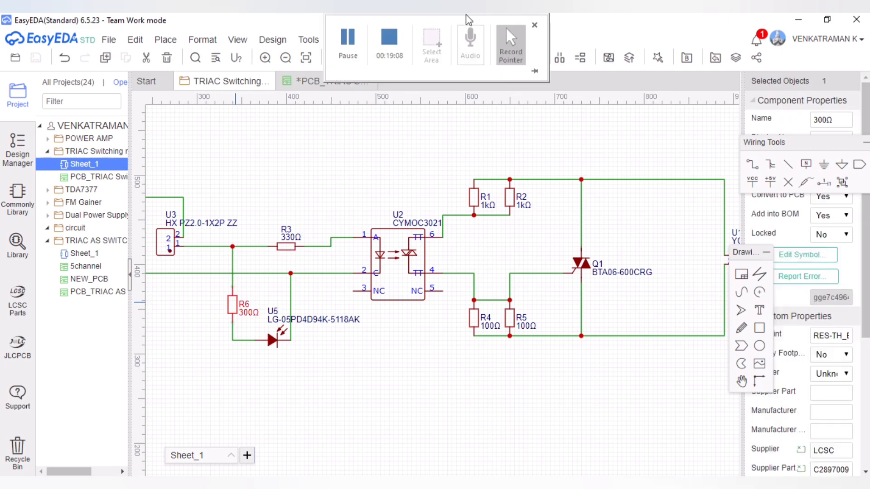
left_click(340, 54)
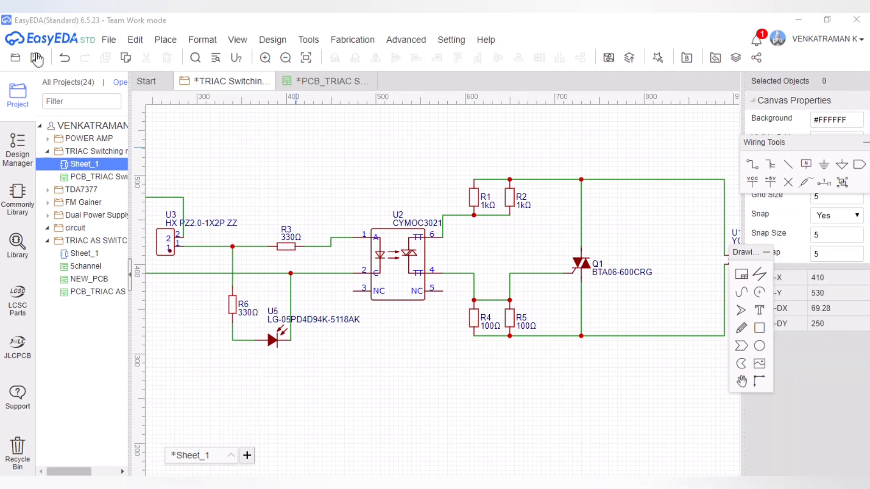
left_click(37, 58)
Update the PCB with the 330 Ω resistor R6 without checking nets, and place its footprint on the board just below R3.
left_click(272, 40)
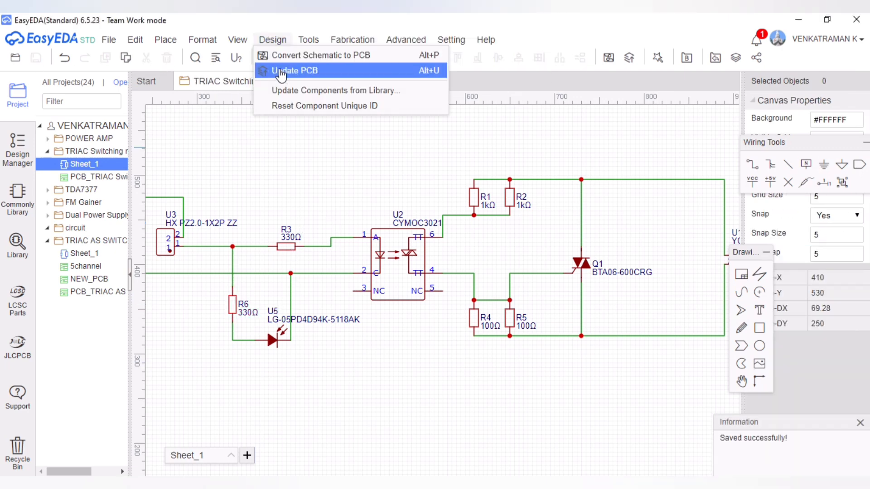
left_click(281, 71)
left_click(467, 277)
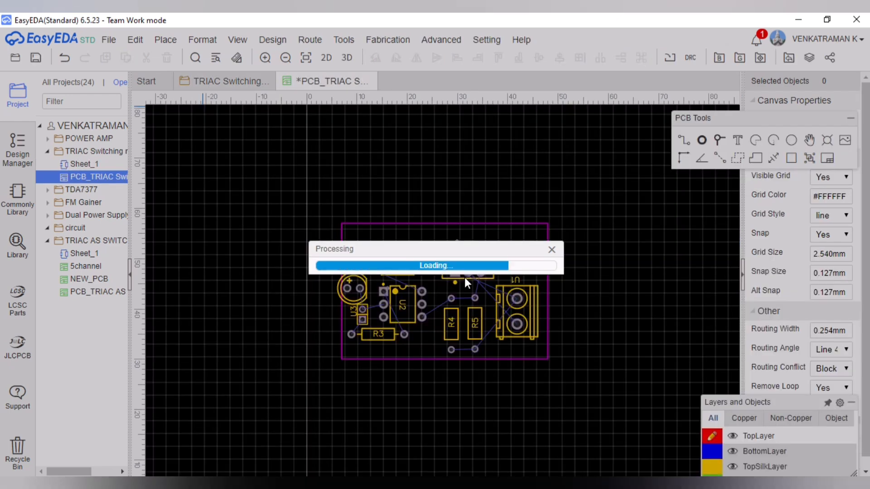
left_click(540, 423)
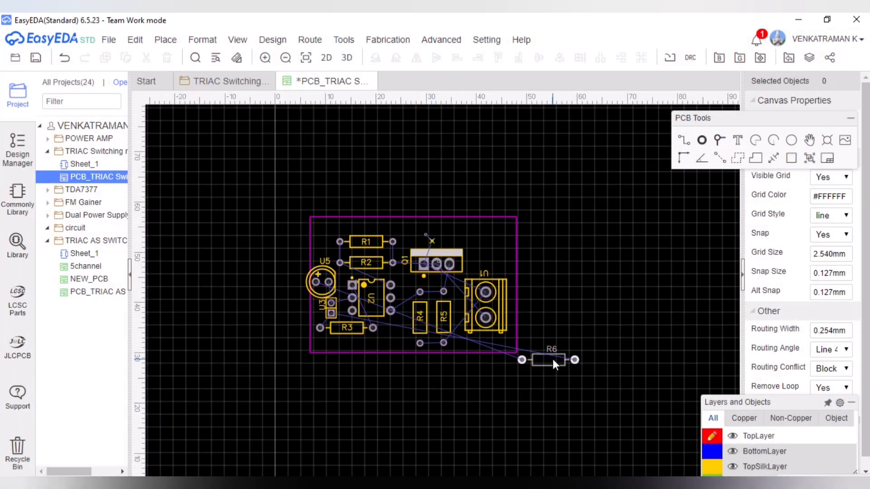
left_click_drag(554, 364, 349, 343)
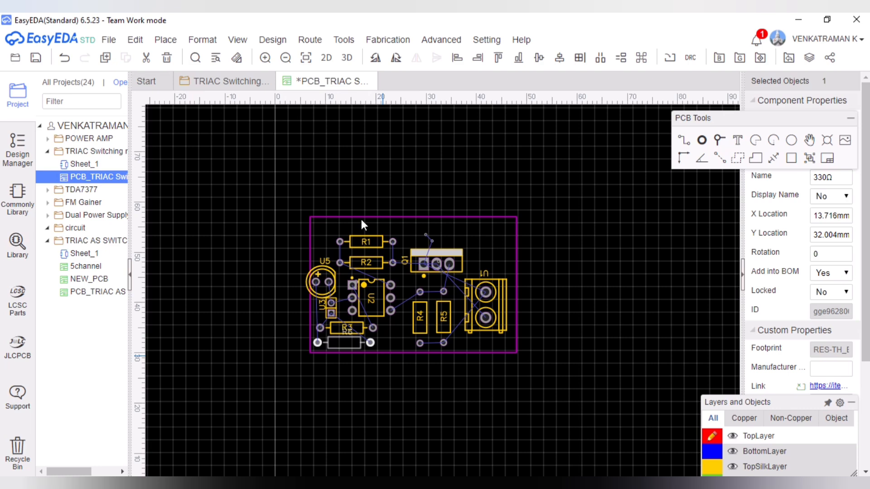
Shift LED U5 fully inside the board outline, and move R1 and R2 up toward the board's upper edge.
left_click(377, 246)
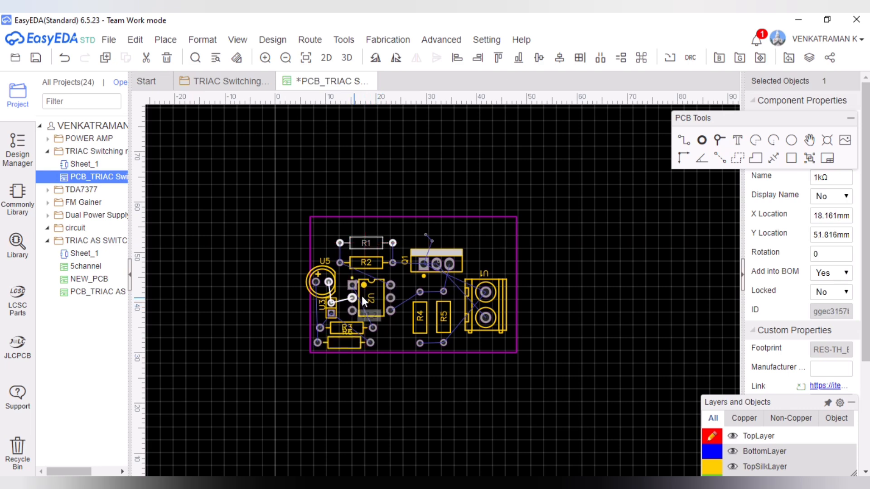
left_click_drag(319, 272, 324, 270)
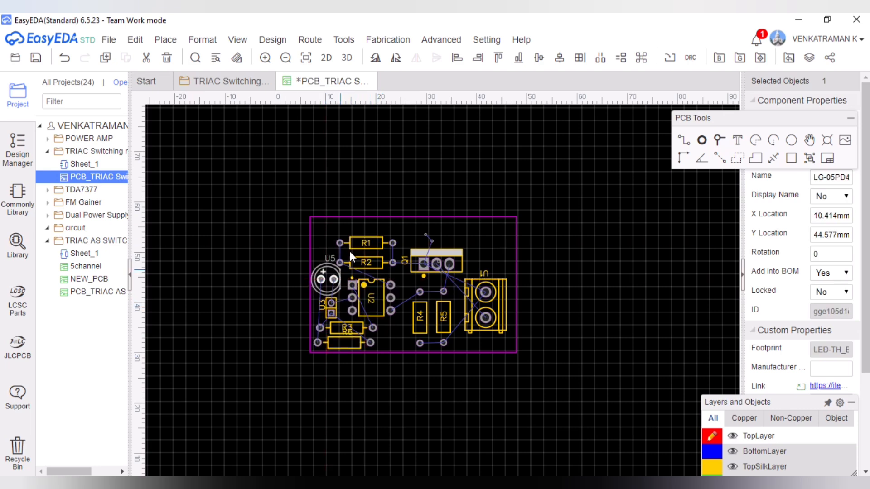
left_click(381, 244)
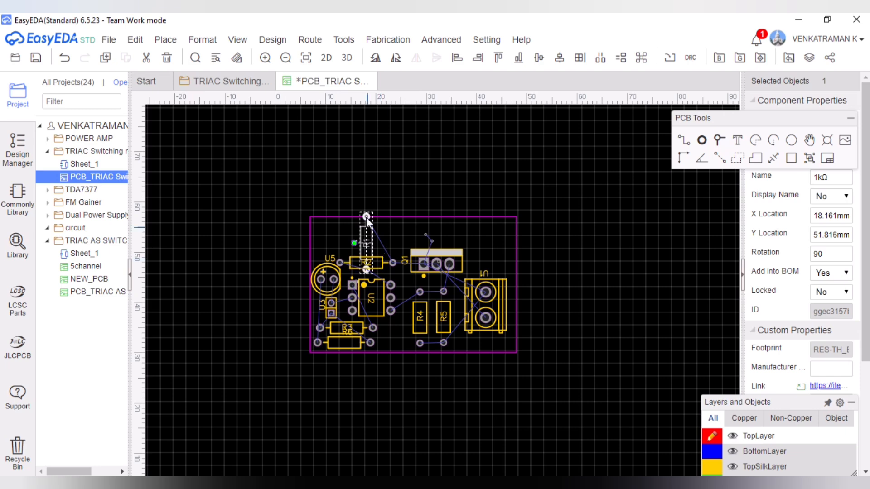
key("space")
left_click_drag(376, 238, 377, 230)
left_click_drag(378, 260, 378, 250)
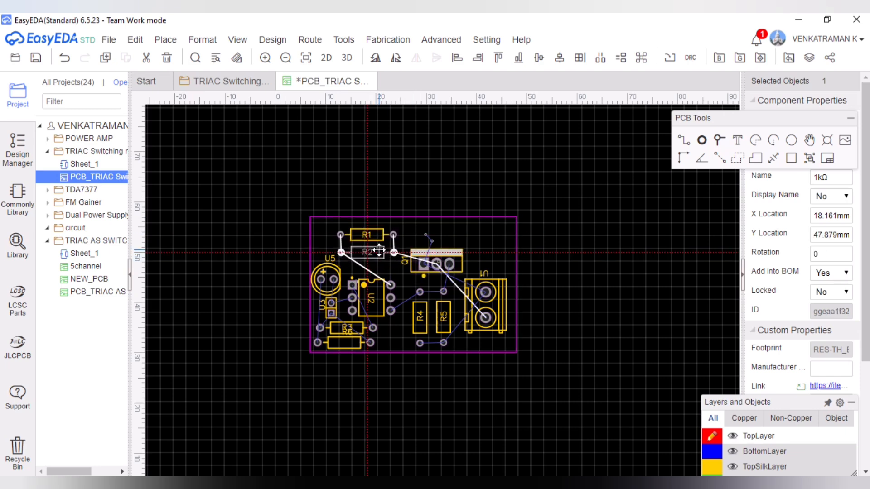
left_click_drag(334, 268, 337, 265)
Shift R3 slightly toward R4, and change R6's designator text to 330 inside its outline.
left_click_drag(349, 342, 371, 326)
left_click(346, 335)
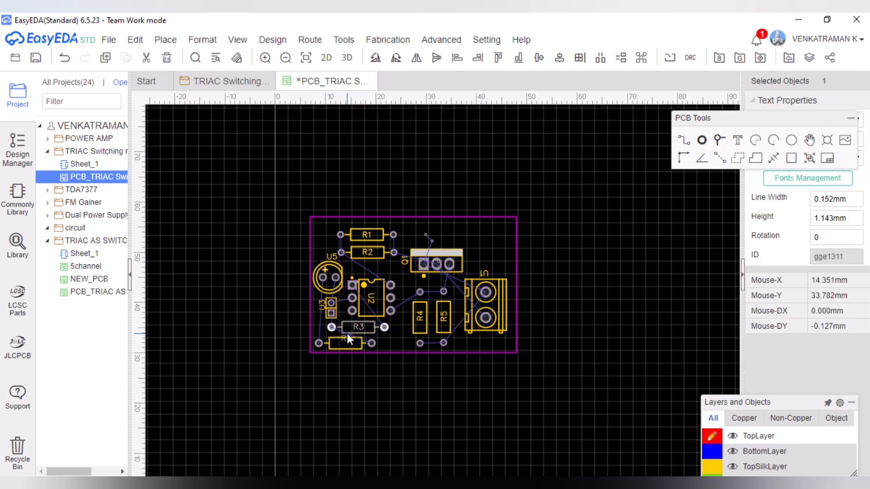
double_click(346, 341)
type("330")
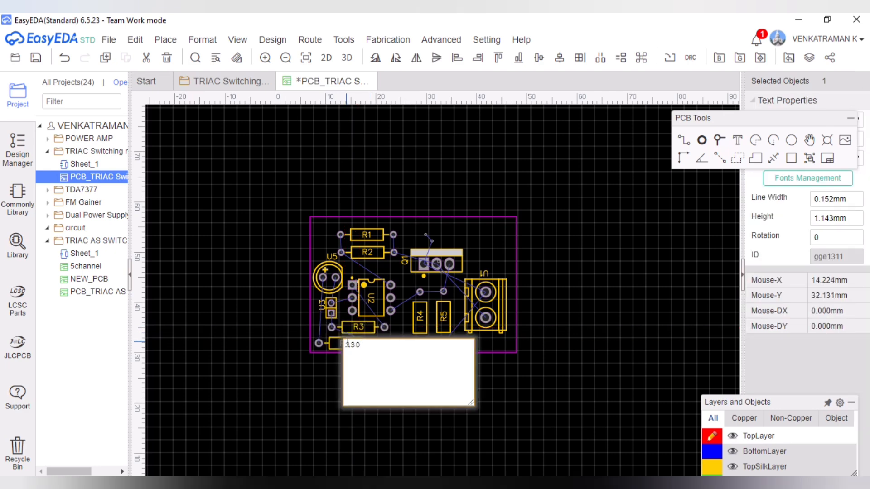
left_click(360, 325)
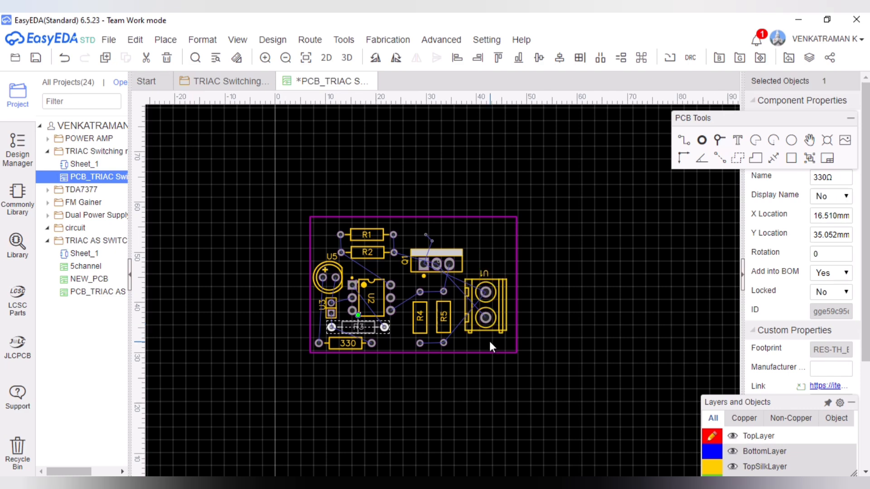
Change R3's designator text on the PCB to 330.
left_click(489, 341)
left_click(361, 325)
left_click(362, 328)
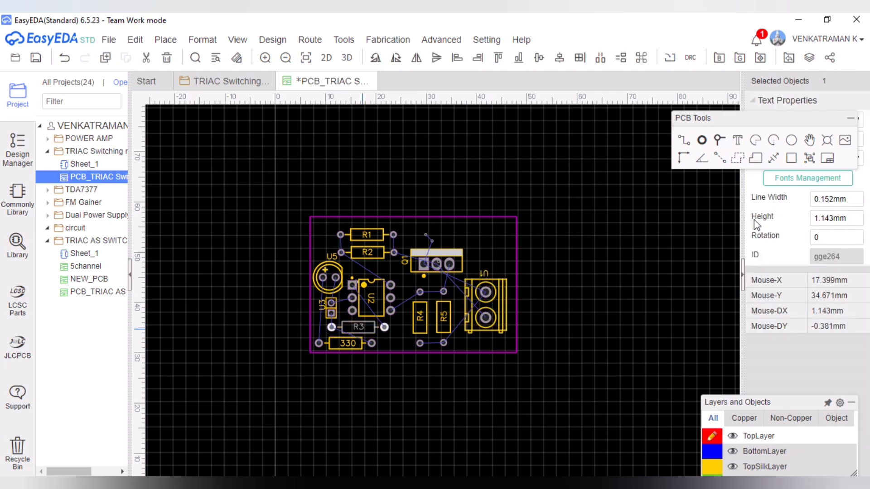
left_click_drag(756, 117, 752, 313)
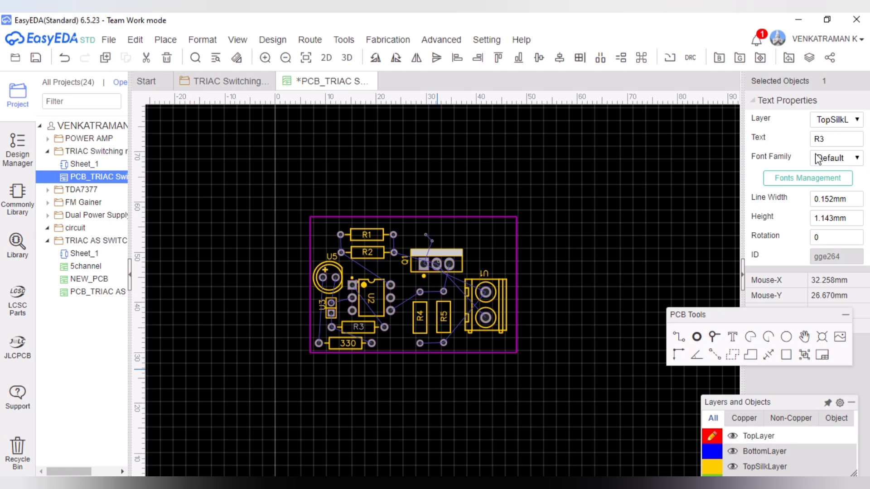
left_click(633, 230)
left_click(358, 327)
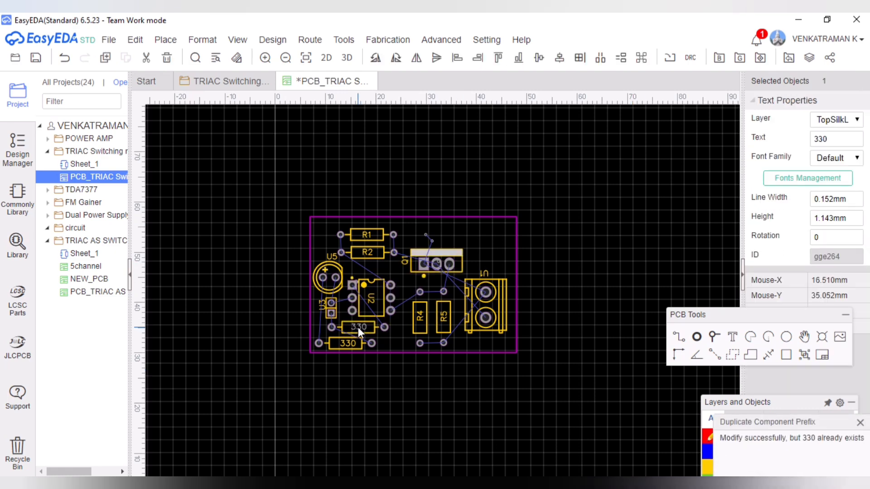
Check R1 and R2's value in the schematic, and change both resistors' designators on the PCB to 1K.
left_click(374, 253)
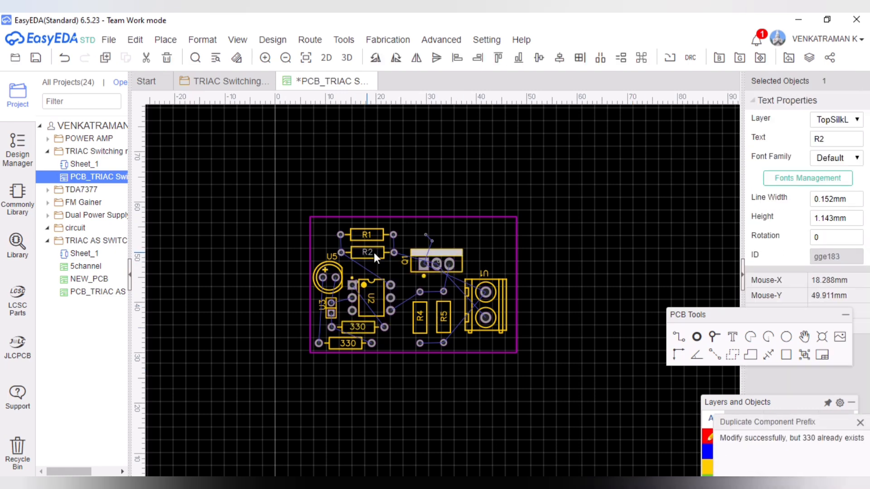
left_click(433, 363)
left_click(227, 81)
left_click(326, 81)
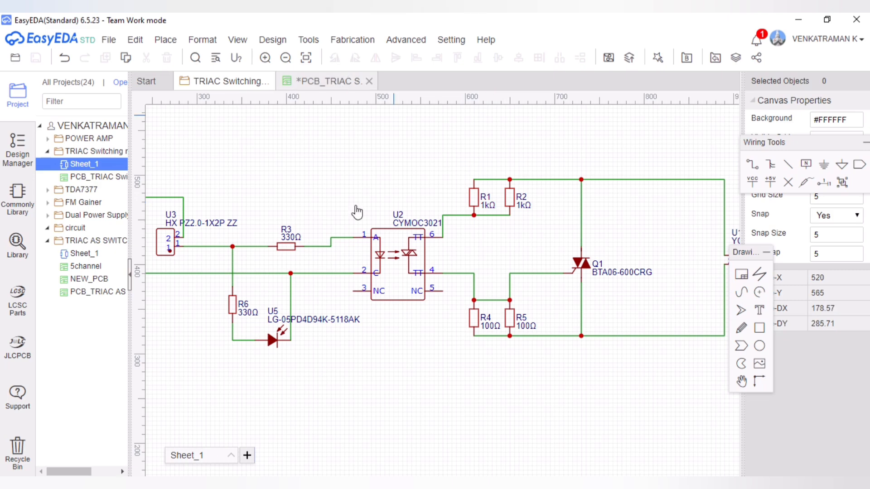
left_click(367, 235)
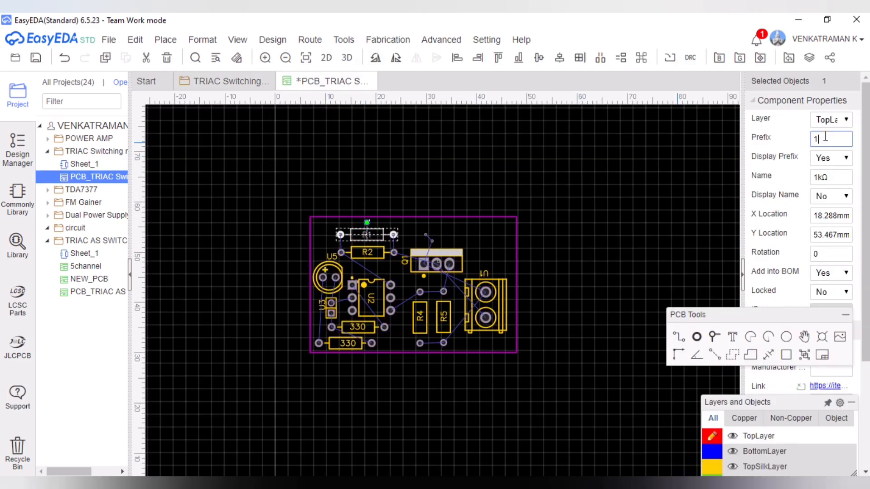
left_click(373, 257)
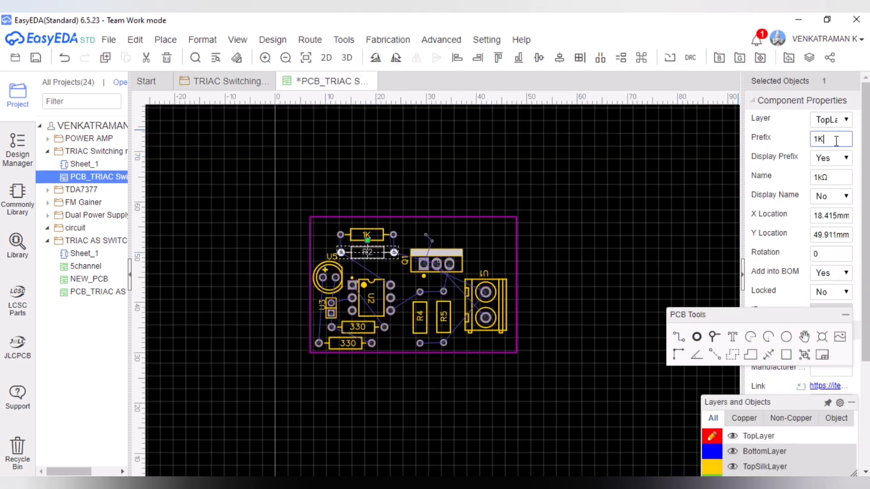
Change the designator texts of R4 and R5 on the PCB to 100.
left_click(414, 319)
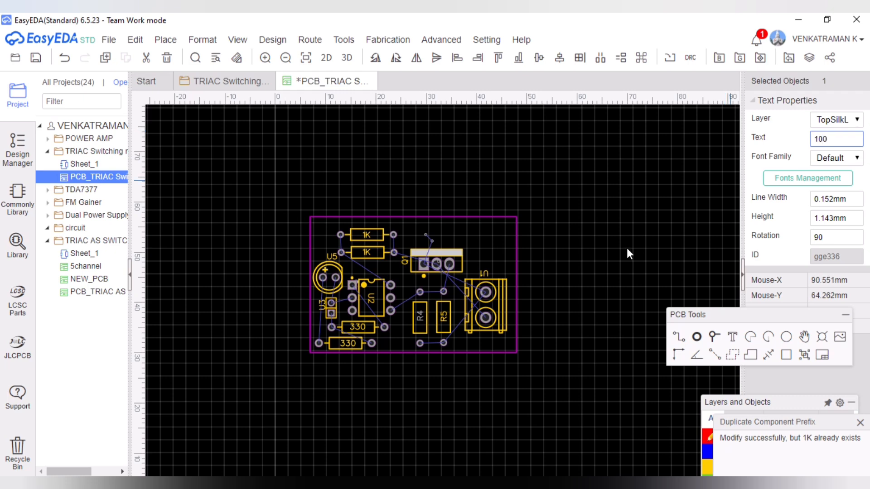
left_click(444, 320)
left_click(826, 142)
type("100")
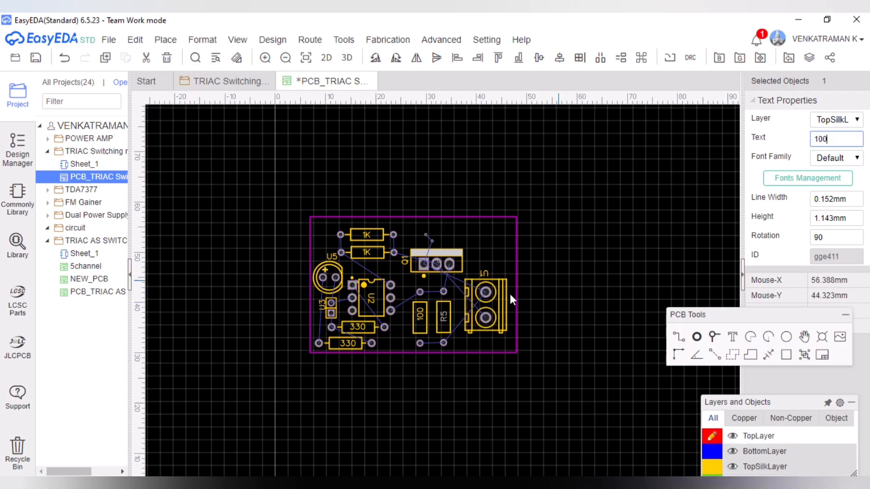
left_click(515, 398)
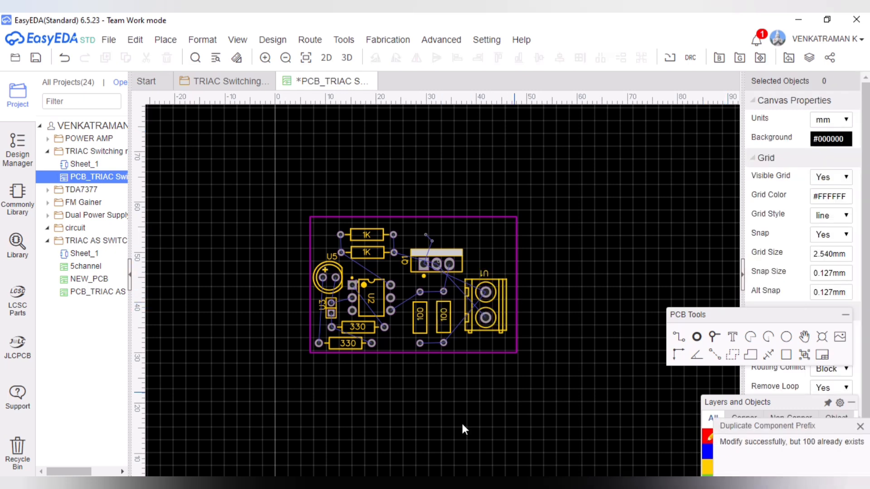
Reposition Q1 above the two 100 resistors, clear of their pads, at about X 32.3 mm, Y 48.8 mm.
left_click(420, 314)
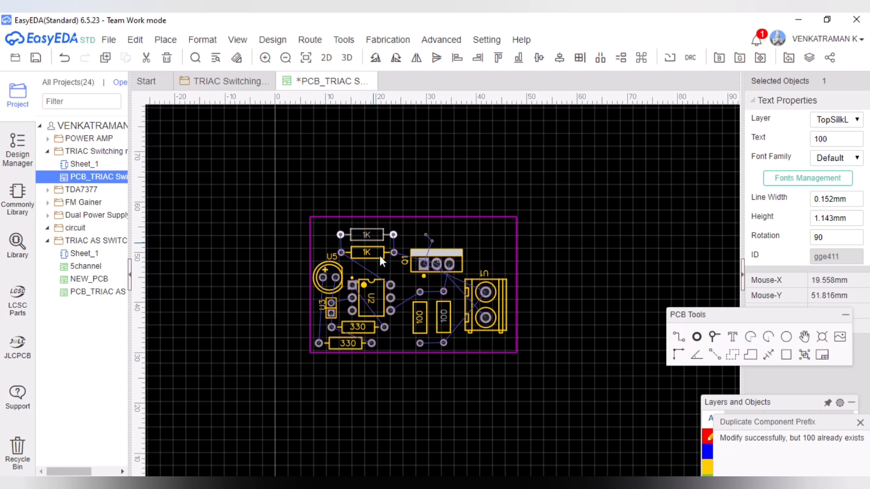
left_click(455, 274)
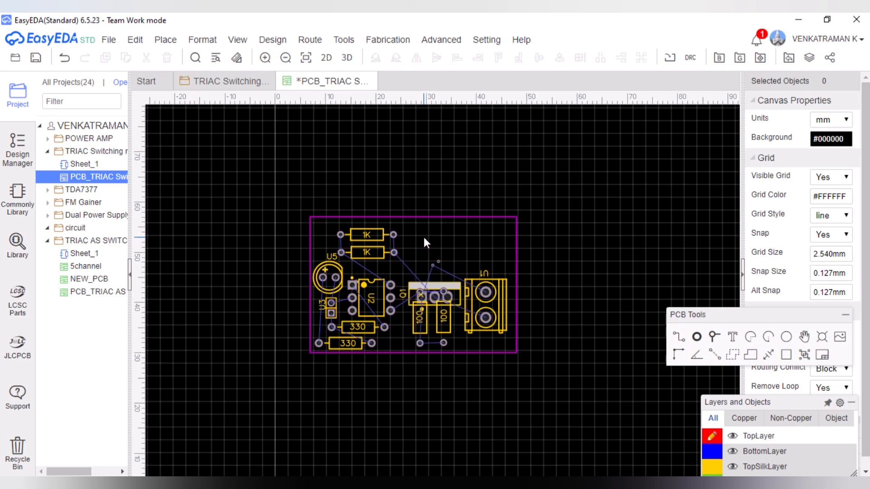
mouse_move(436, 253)
left_mouse_down()
mouse_move(437, 229)
mouse_move(434, 246)
left_mouse_up()
left_click(437, 261)
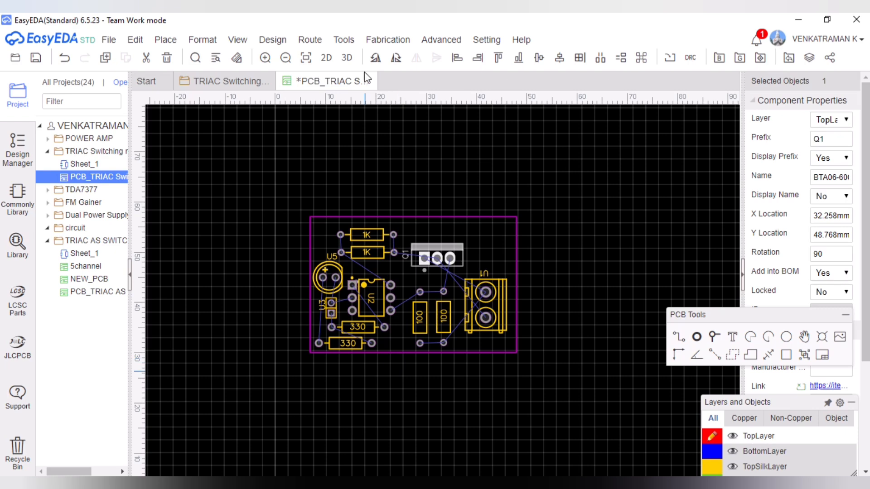
key("Escape")
Preview the board in 3D and save the PCB.
left_click(347, 58)
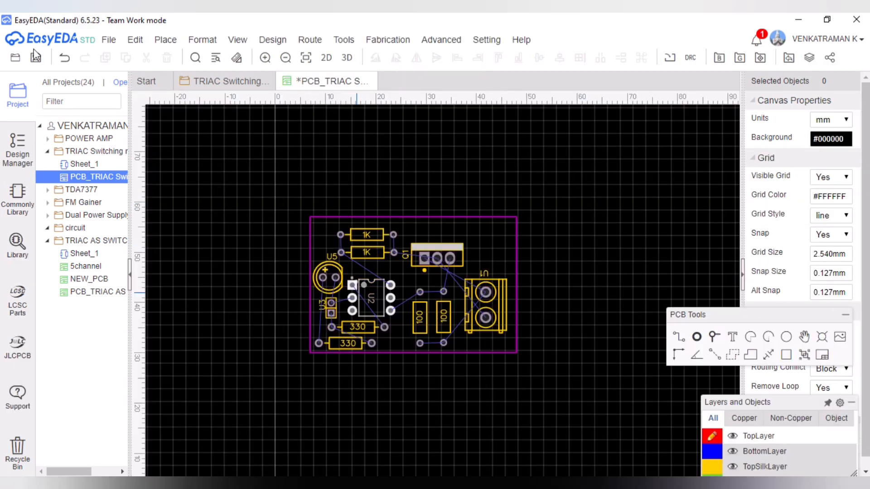
left_click(36, 57)
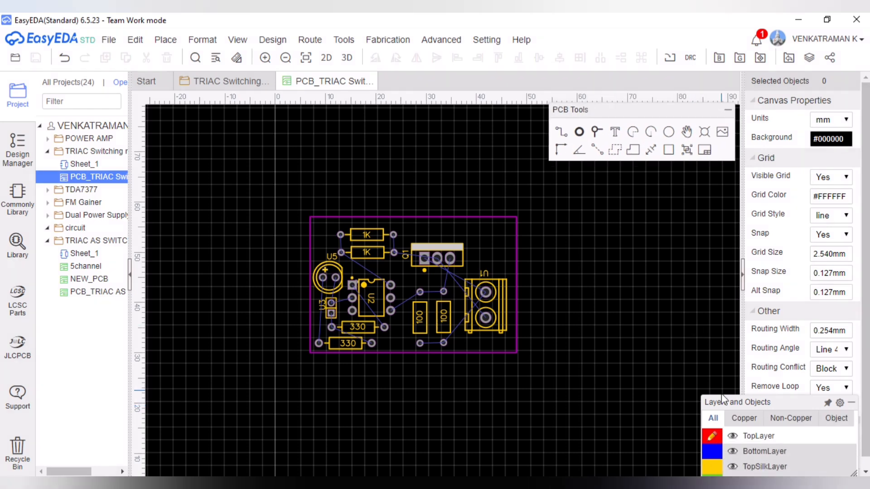
On BottomLayer, route a track from U3's square pad to the upper 330 resistor's left pad and on to the lower 330 resistor's right pad.
mouse_move(743, 401)
left_click_drag(797, 266, 675, 217)
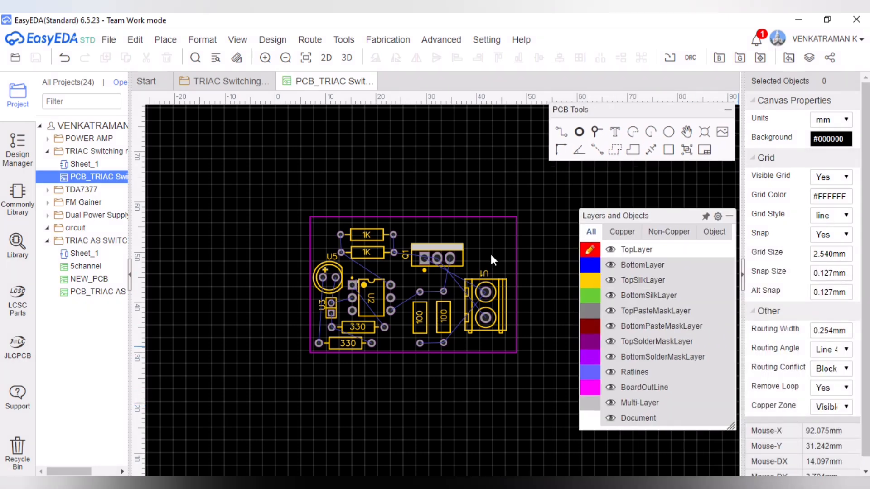
left_click(265, 62)
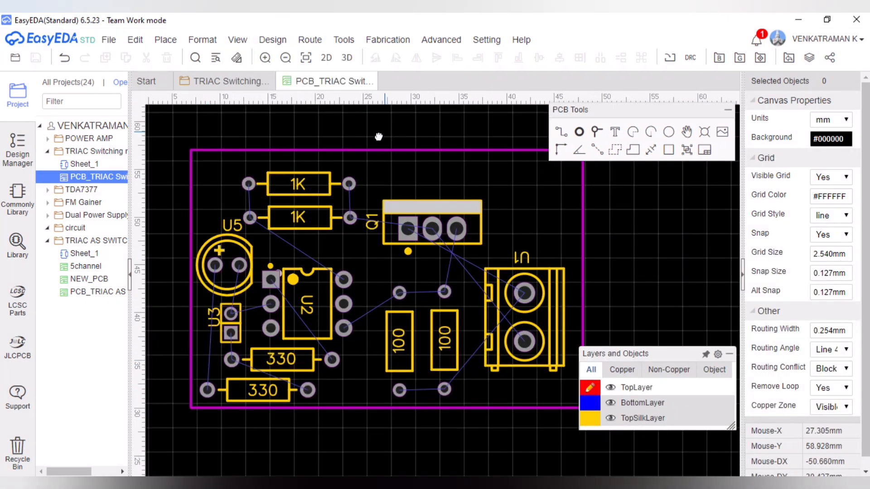
left_click(130, 273)
mouse_move(591, 391)
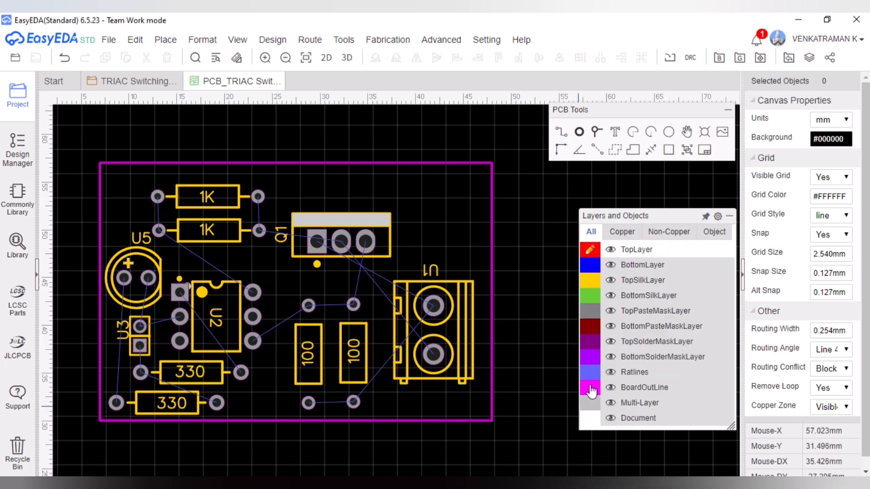
left_click(589, 267)
left_click(560, 135)
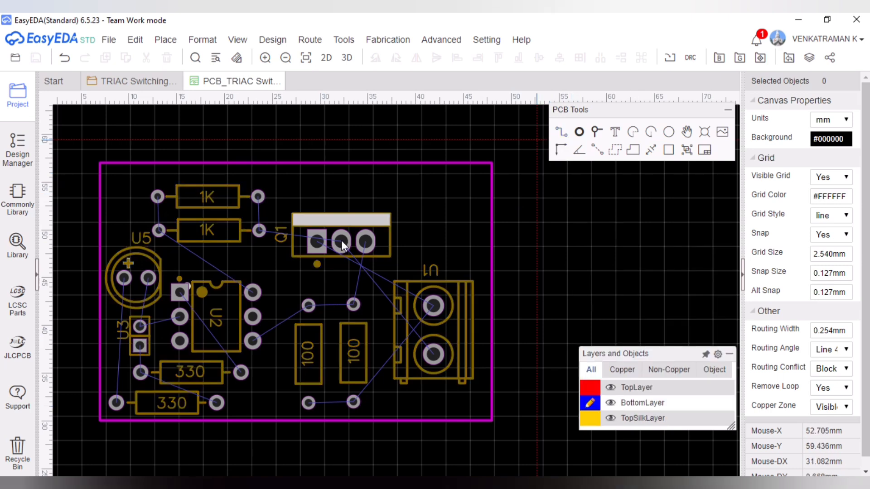
left_click(141, 371)
left_click(140, 348)
left_click(141, 372)
left_click(165, 371)
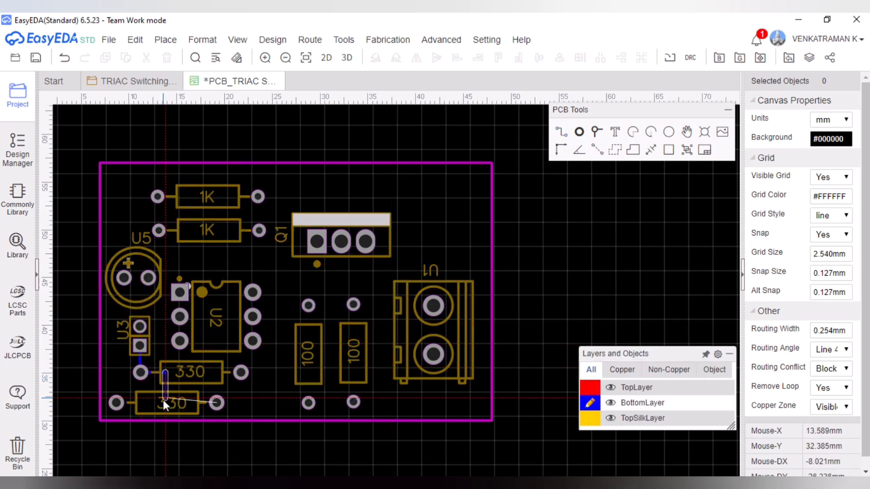
left_click(216, 403)
Route the lower 330 resistor's left pad to U5's left pad, and U5's right pad past U3's upper pad to U2's middle left pad.
left_click(117, 402)
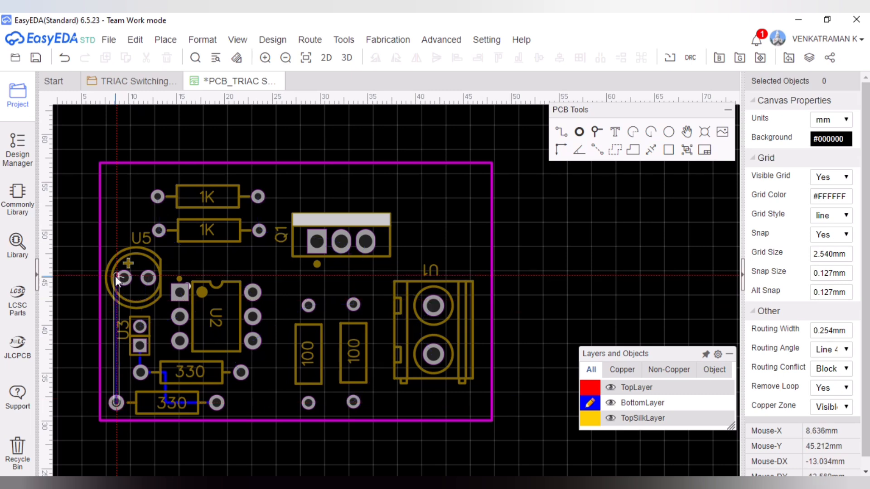
left_click(122, 277)
left_click(148, 278)
left_click(140, 326)
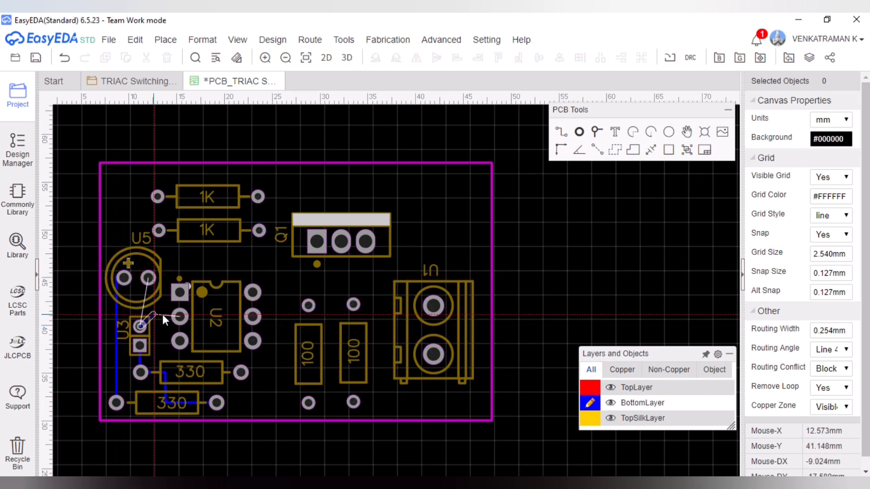
left_click(175, 316)
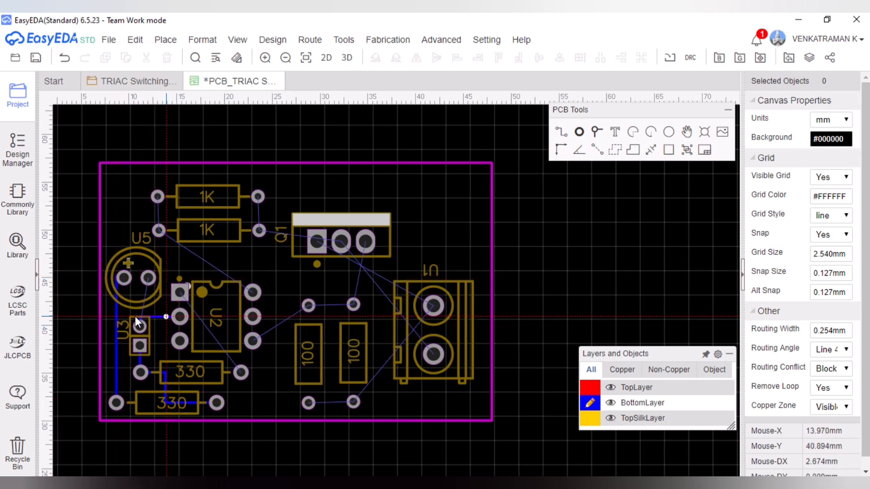
left_click(146, 316)
Join the two 1K resistors' left pads with one bottom-layer track and their right pads with another.
left_click(157, 196)
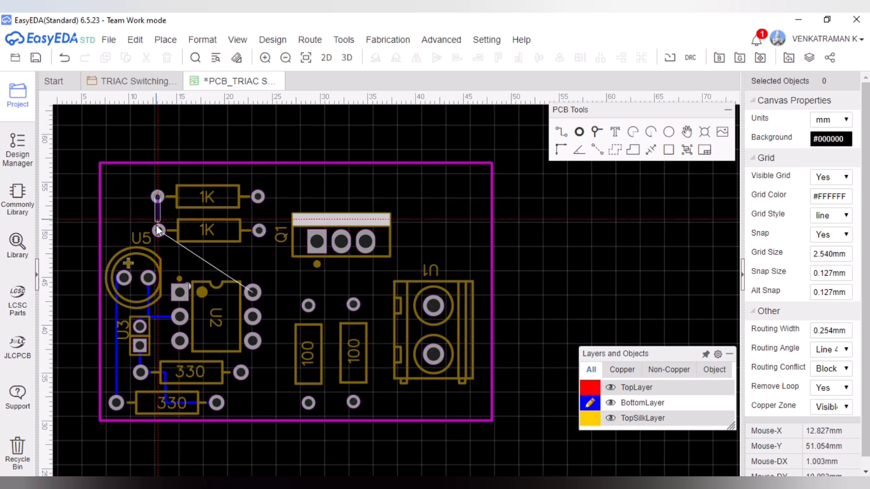
left_click(158, 230)
left_click(258, 230)
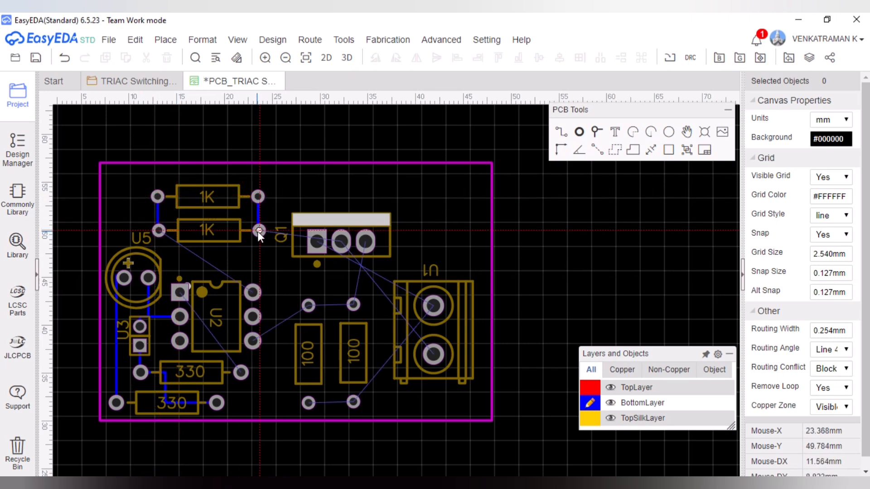
left_click(257, 196)
left_click(342, 196)
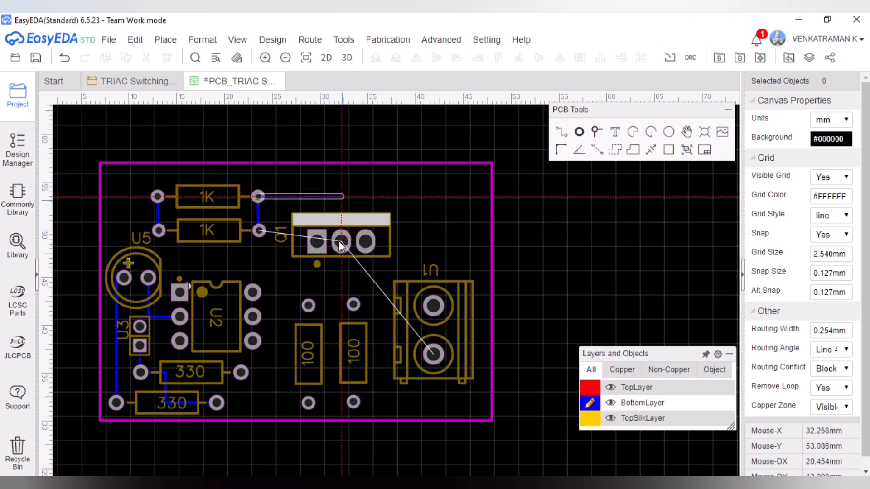
left_click(341, 240)
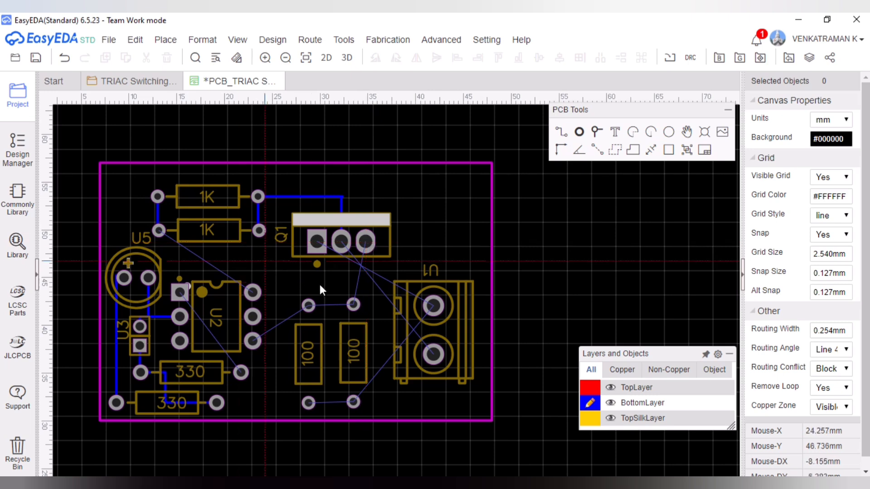
left_click(332, 197)
key("Delete")
Route a bottom-layer track from the lower 1K resistor's right pad, passing below Q1's left pad, to Q1's middle pad.
left_click(259, 231)
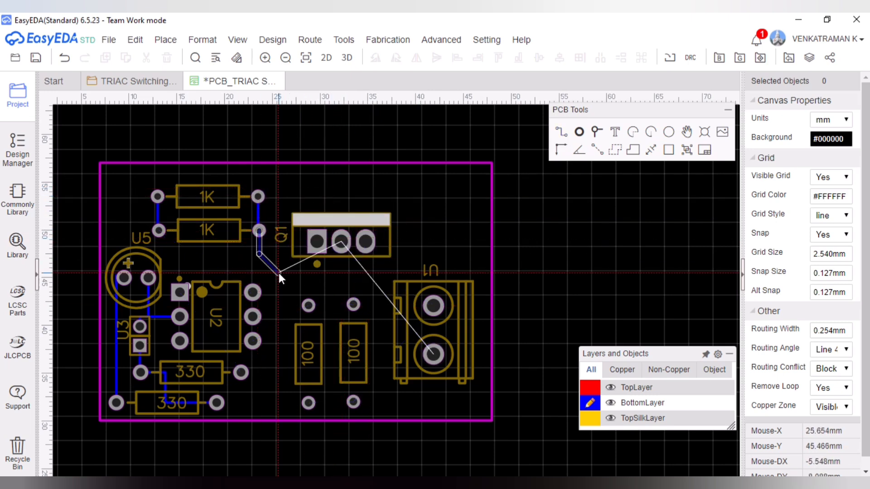
left_click(345, 268)
left_click(341, 242)
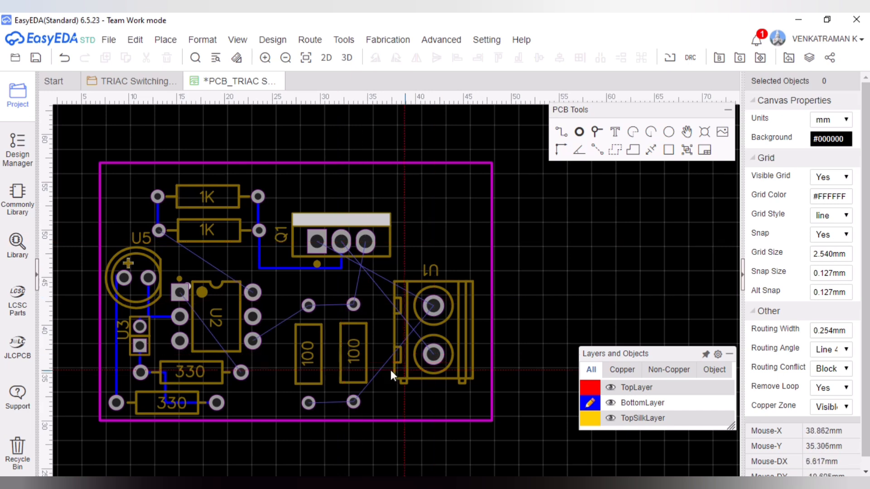
Route U2's lower right pad to the upper pads of both 100 resistors and on up to Q1's right pad.
left_click(309, 340)
left_click(308, 306)
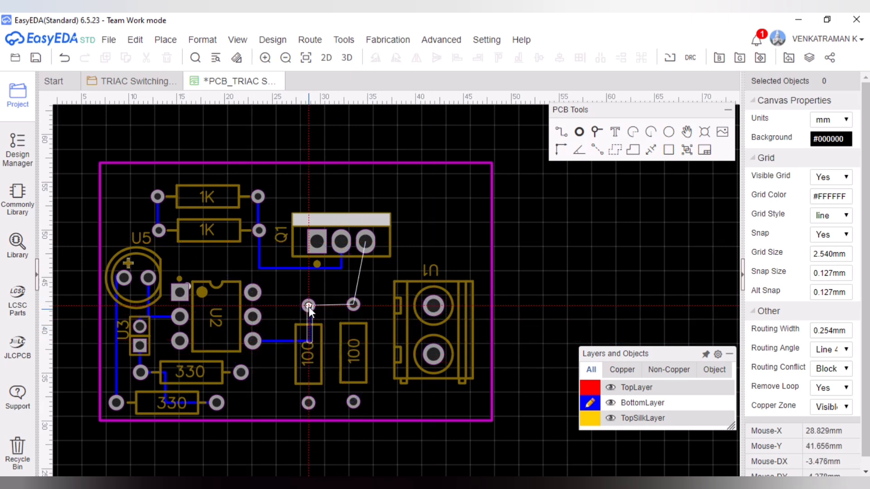
left_click(353, 304)
left_click(366, 304)
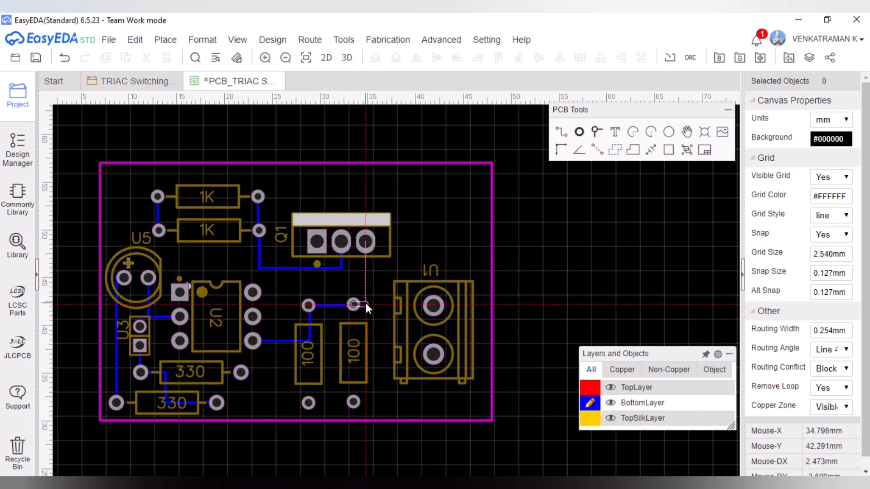
left_click(366, 246)
Join the lower pads of the two 100 resistors, and route Q1's left pad over the top of Q1 to U1's upper pad.
left_click(308, 402)
left_click(354, 401)
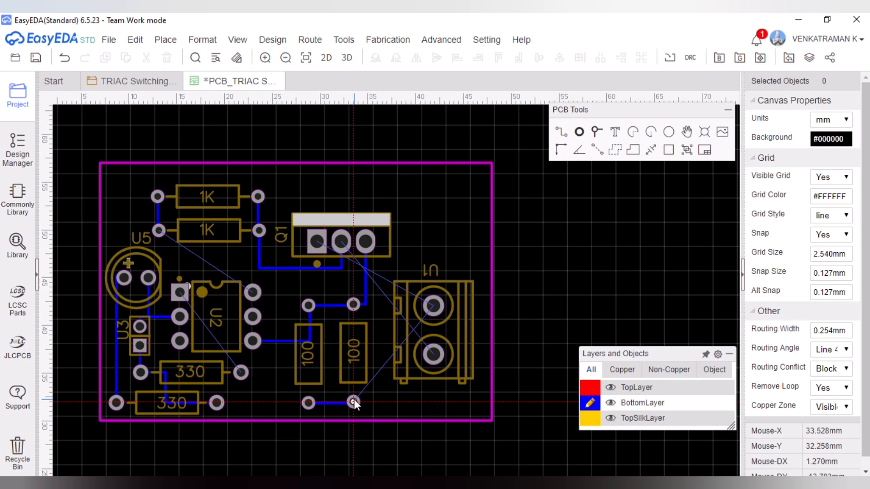
left_click(317, 241)
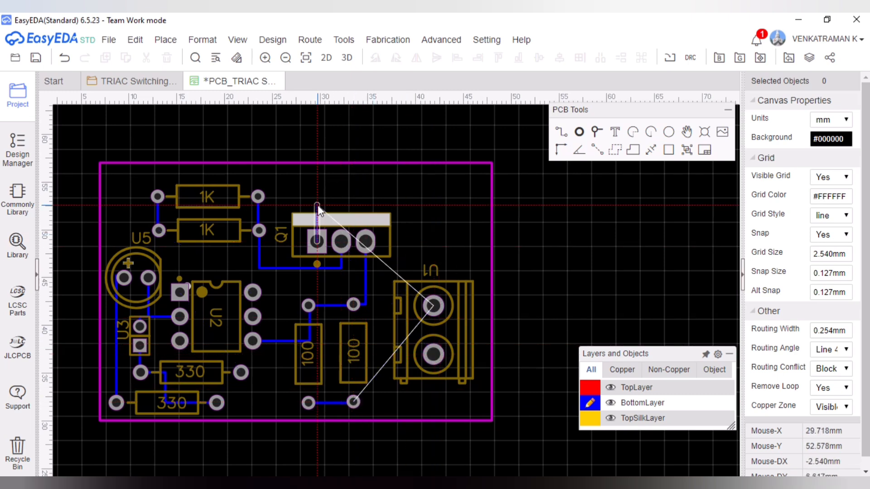
left_click(317, 196)
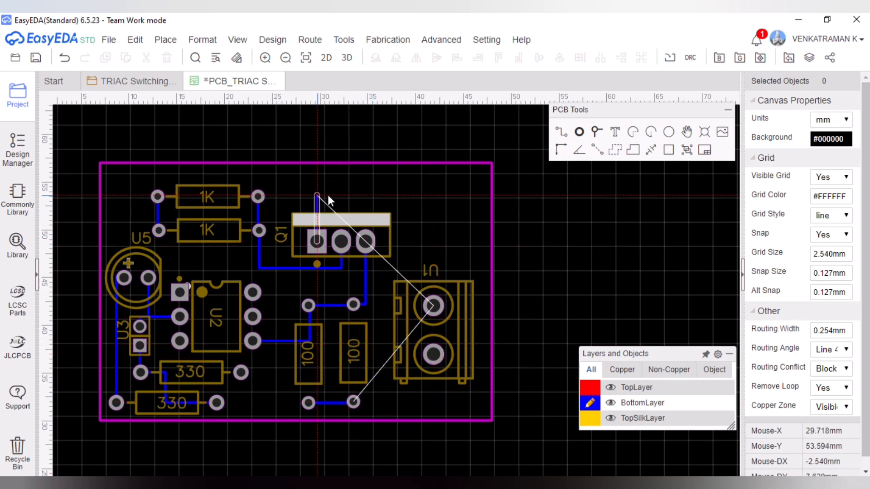
left_click(433, 196)
left_click(434, 306)
Route Q1's middle pad up and around Q1's right side, down to U1's lower pad.
left_click(342, 239)
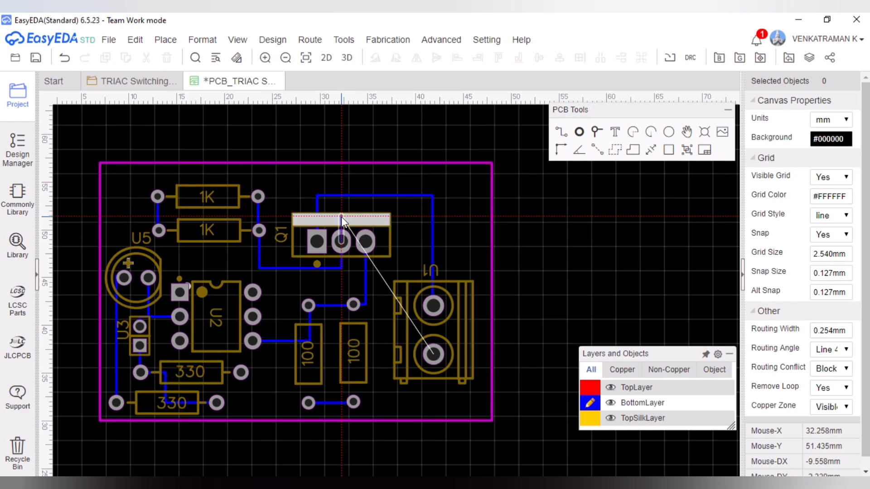
left_click(396, 213)
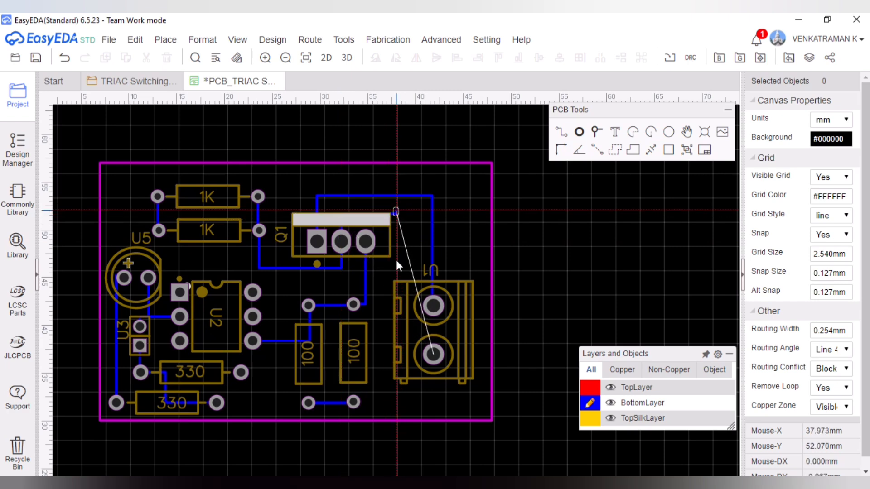
left_click(396, 355)
Route the right 100 resistor's lower pad beneath U1 and up its right side to U1's upper pad.
left_click(353, 402)
left_click(474, 402)
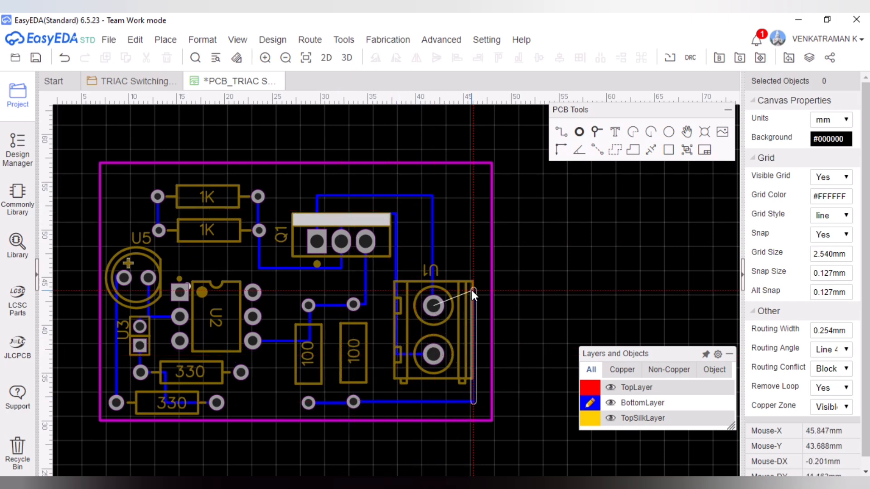
left_click(434, 304)
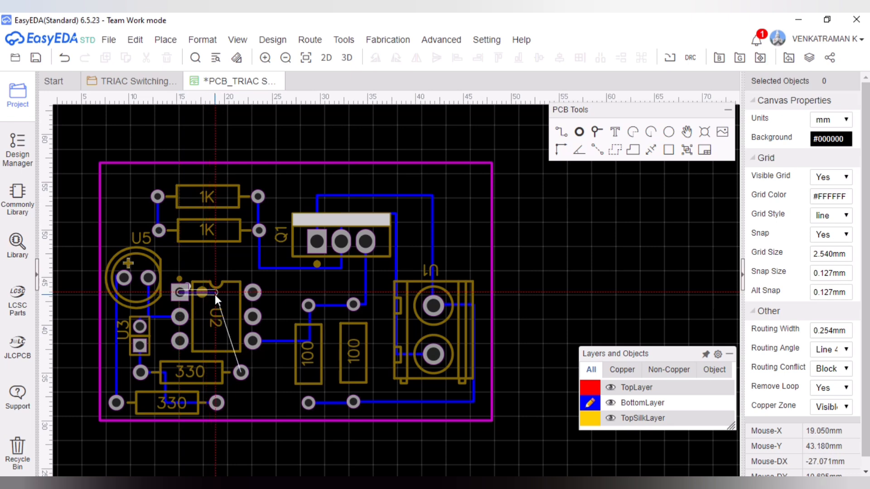
Route U2's upper-left pad to the upper 330 resistor's right pad, and the lower 1K resistor's left pad to U2's upper-right pad.
left_click(212, 374)
left_click(240, 373)
left_click(159, 230)
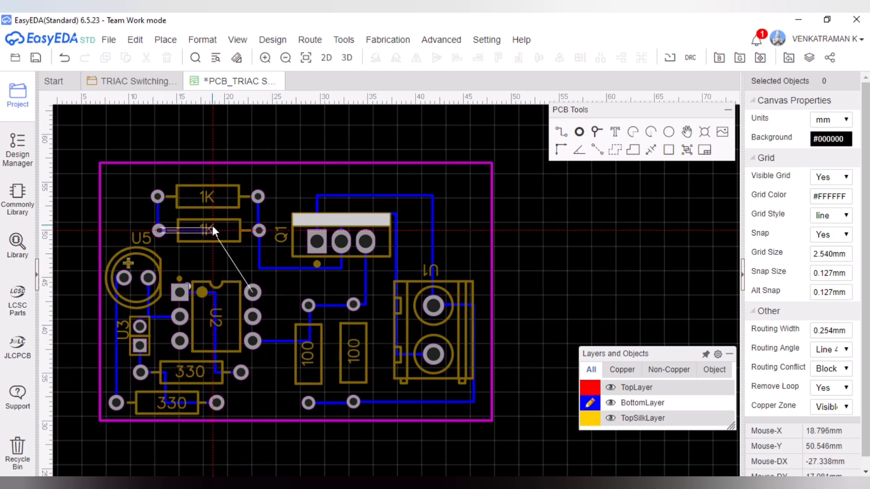
left_click(216, 225)
left_click(216, 267)
left_click(251, 292)
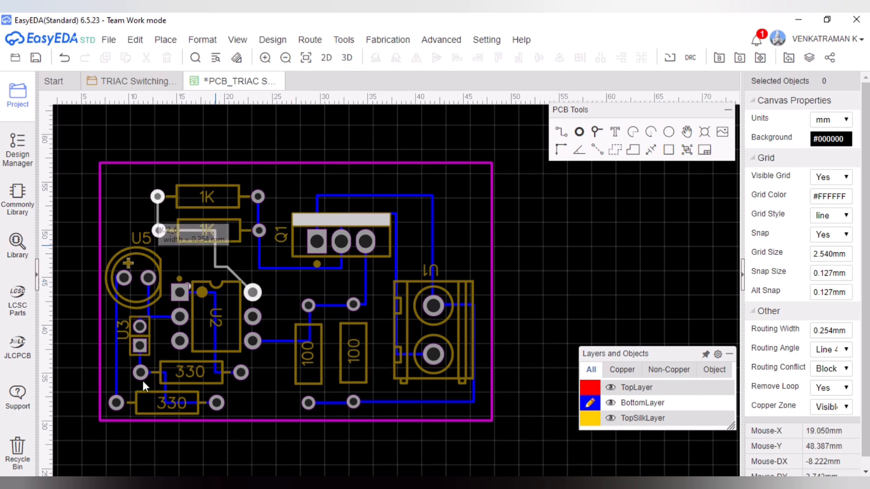
Set the width of the track between U5's left pad and the lower 330 resistor's left pad to 1 mm.
left_click(117, 361)
left_click(836, 138)
type("1")
key("Return")
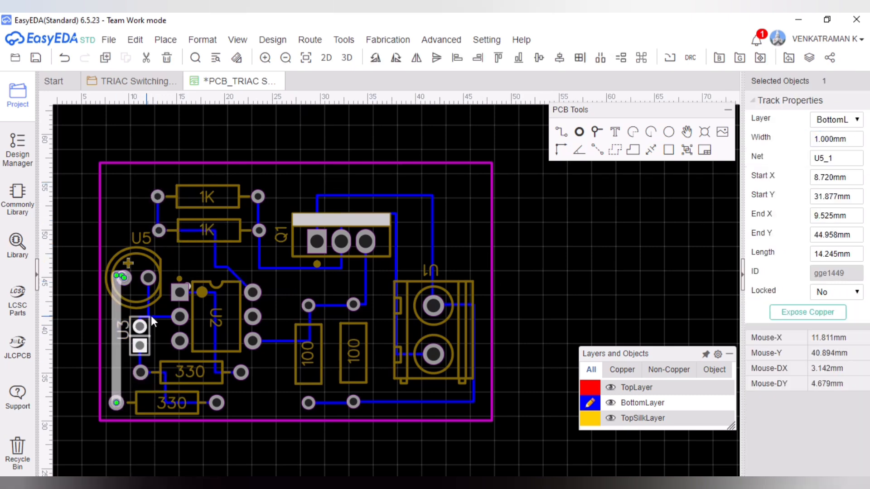
Set the tracks joining U3's upper pad, U2's middle left pad and U5's right pad to 1 mm wide.
left_click(151, 316)
left_click(836, 139)
type("1")
key("Return")
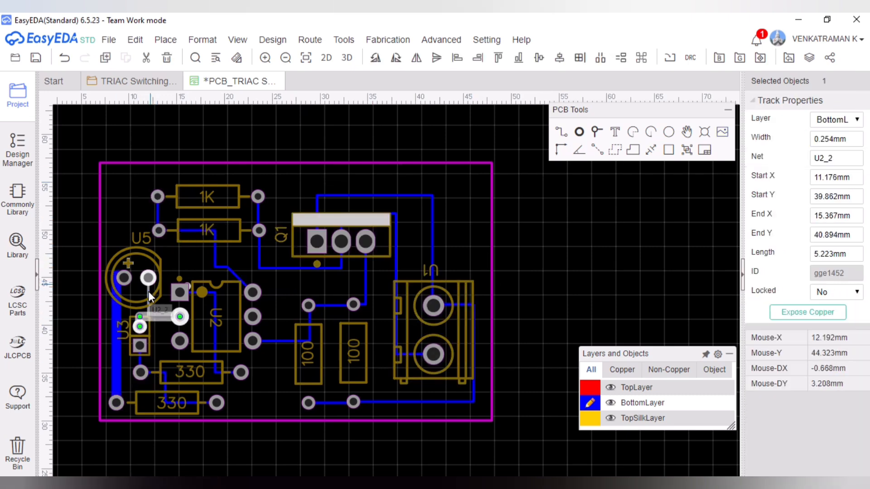
left_click(836, 140)
type("1")
key("Return")
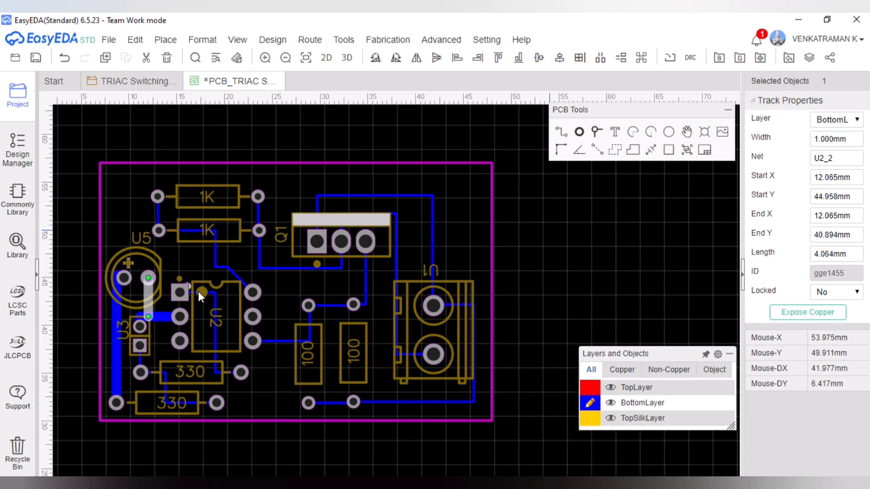
Widen the track from U2's upper-left pad to the upper 330 resistor to 1 mm.
left_click(198, 293)
left_click(835, 139)
type("1")
key("Return")
Set the lower 1K resistor's track to U2 and the track joining both 1K resistors' left pads to 1 mm wide.
left_click(216, 256)
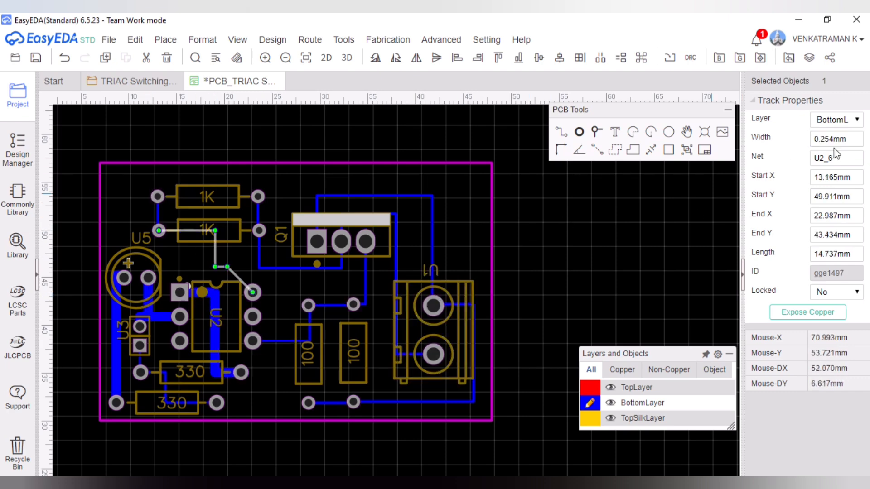
left_click(835, 139)
type("1")
key("Return")
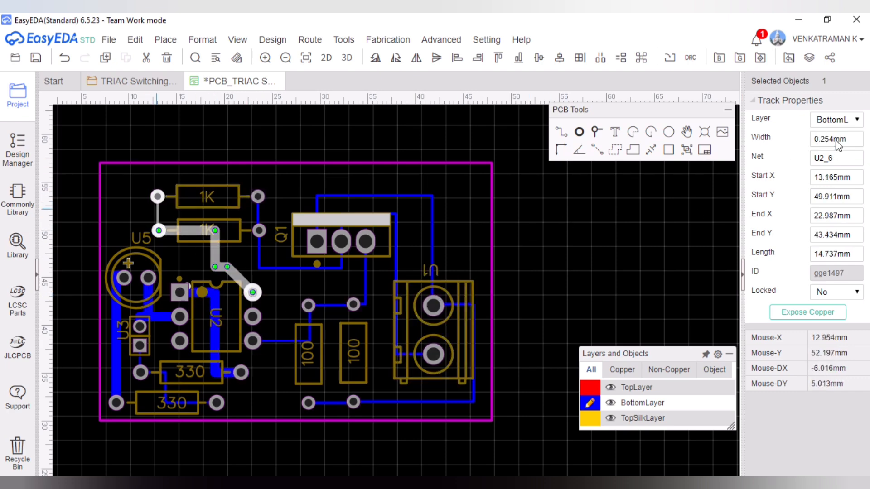
left_click(158, 217)
left_click(848, 137)
type("1")
key("Return")
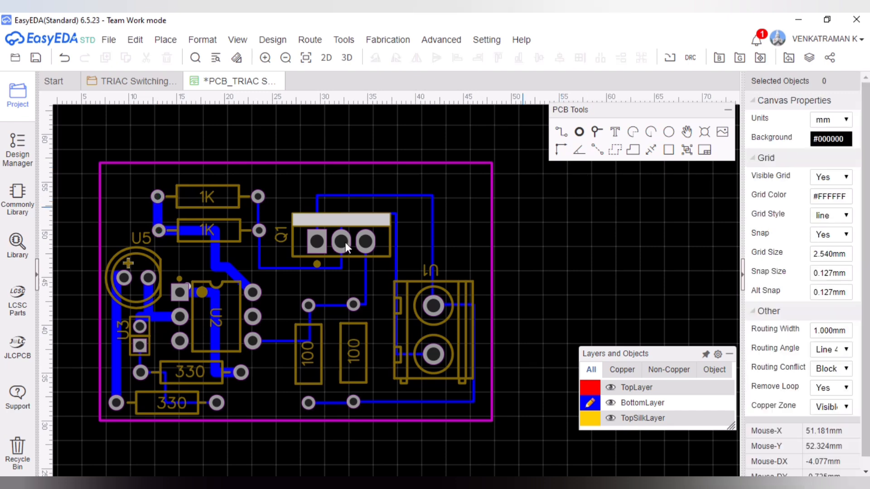
Set the tracks linking the 1K resistors' right pads to each other and to Q1's middle pad to 1 mm wide.
left_click(271, 268)
left_click(258, 217)
left_click(848, 137)
type("1")
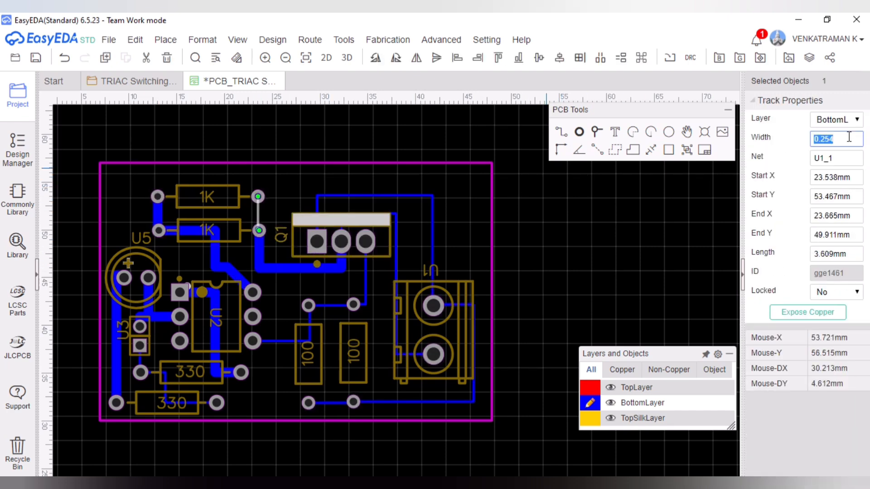
key("Return")
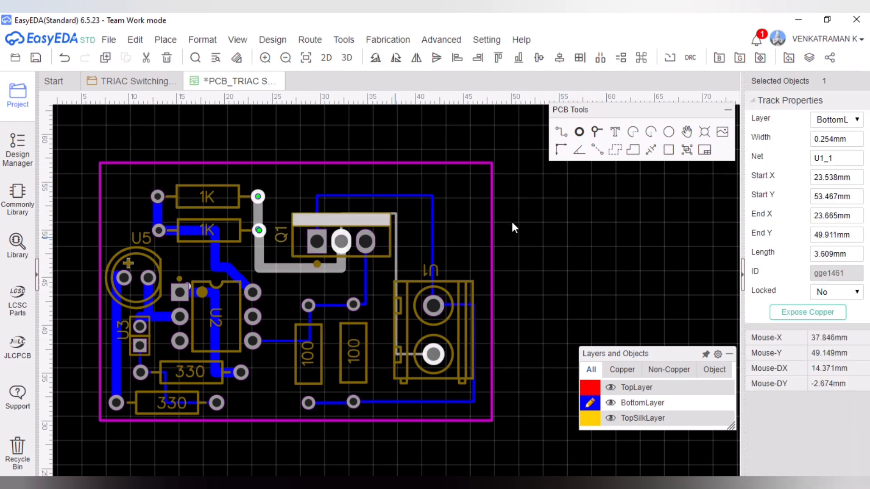
Set the track running over Q1 from its left pad to U1's upper pad to 1 mm wide.
left_click(432, 199)
left_click(849, 138)
type("1")
key("Return")
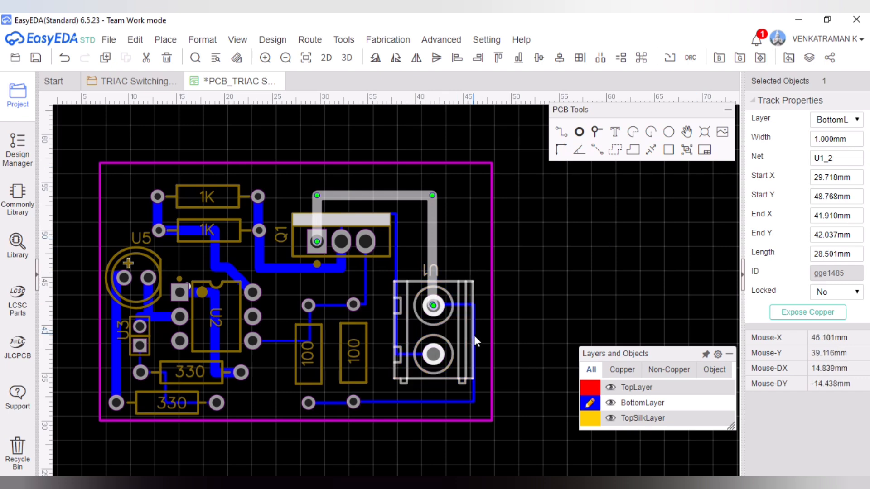
Set the track from U1's upper pad to the right 100 resistor's lower pad to 1 mm wide.
left_click(461, 402)
left_click(830, 139)
type("1")
Set the track from Q1's middle pad to U1's lower pad to 1 mm wide.
left_click(395, 254)
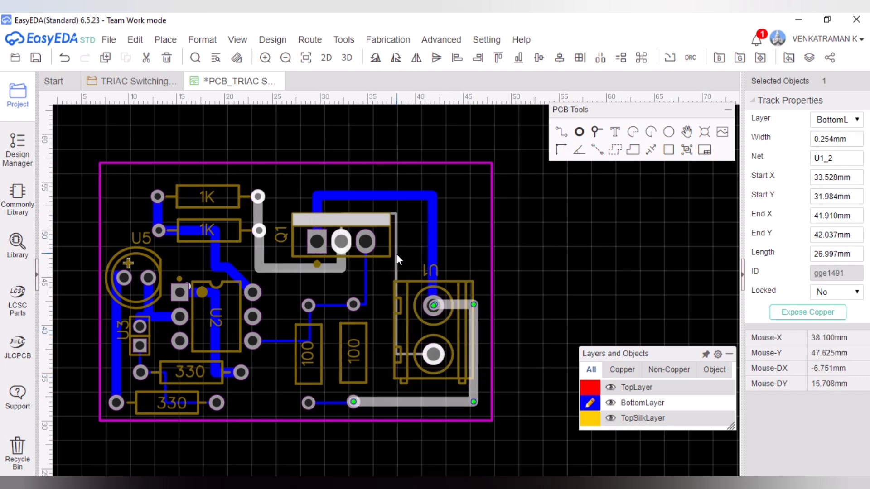
left_click(848, 139)
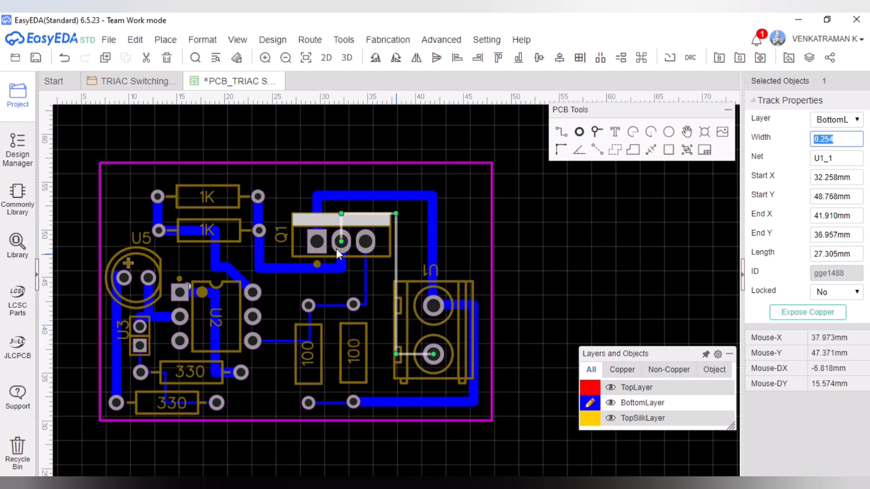
type("1")
left_click(452, 254)
Set Q1's right-pad track to the right 100 resistor and the track joining both 100 resistors' upper pads to 1 mm wide.
left_click(365, 276)
left_click(832, 140)
type("1")
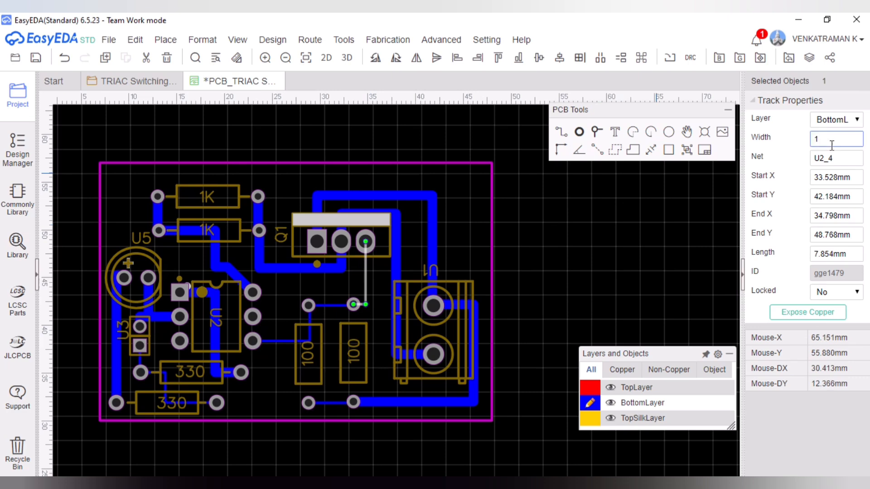
left_click(656, 180)
left_click(323, 307)
left_click(822, 138)
type("1")
Set the track from U2's lower-right pad to the left 100 resistor's upper pad to 1 mm wide.
left_click(257, 340)
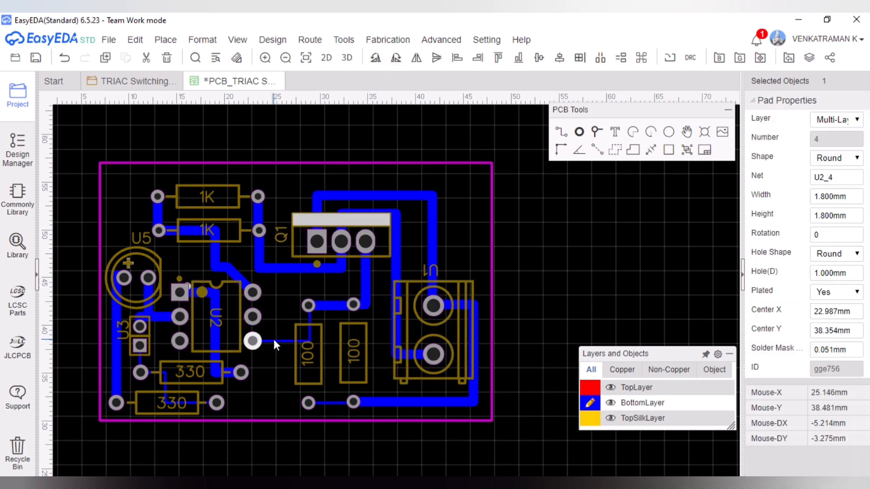
left_click(280, 341)
left_click(834, 138)
type("1")
key("Return")
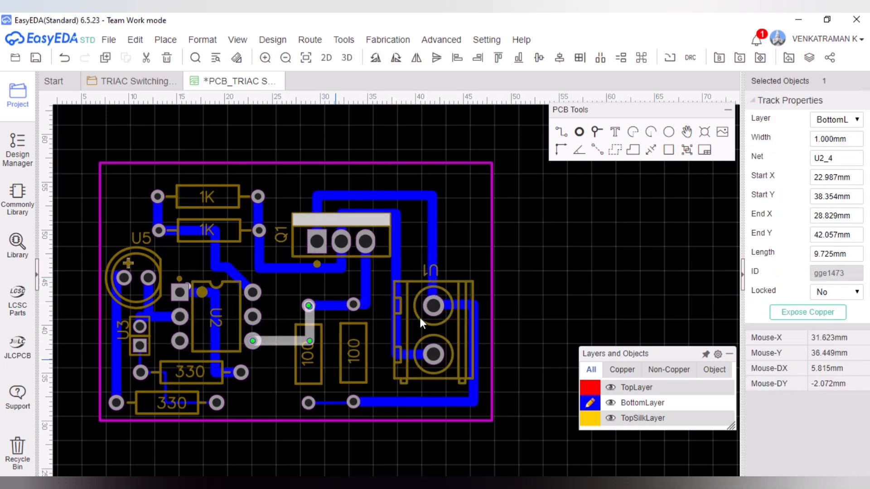
left_click(631, 264)
Set the track from U3's lower pad to the upper 330 resistor's left pad to 1 mm wide.
left_click(140, 359)
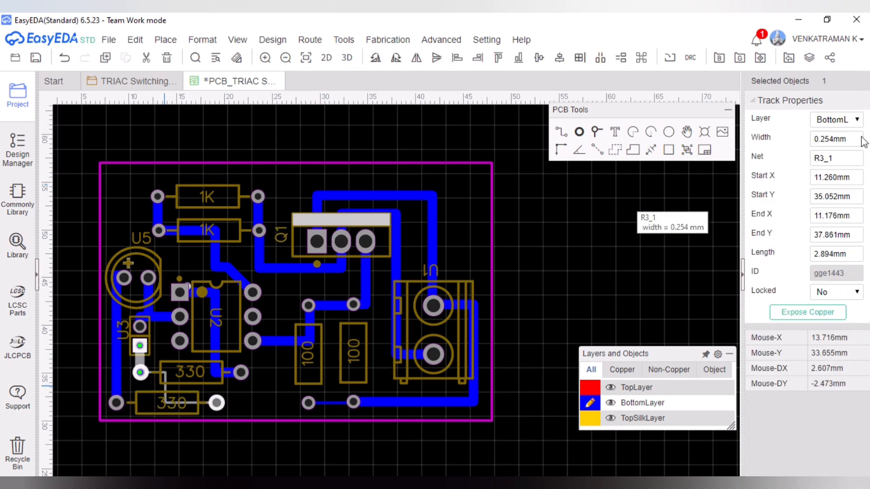
left_click(856, 138)
type("1")
left_click(506, 334)
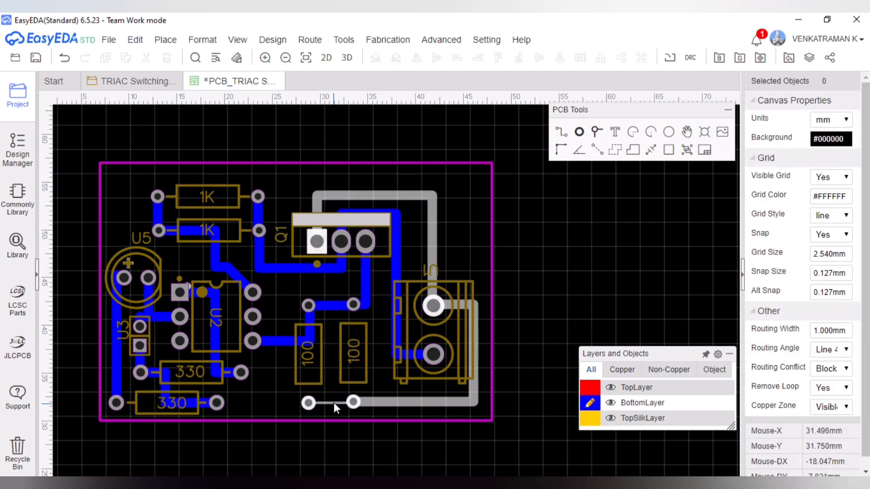
Set the track joining the lower pads of the two 100 resistors to 1 mm wide and save the PCB.
left_click(335, 403)
left_click(852, 139)
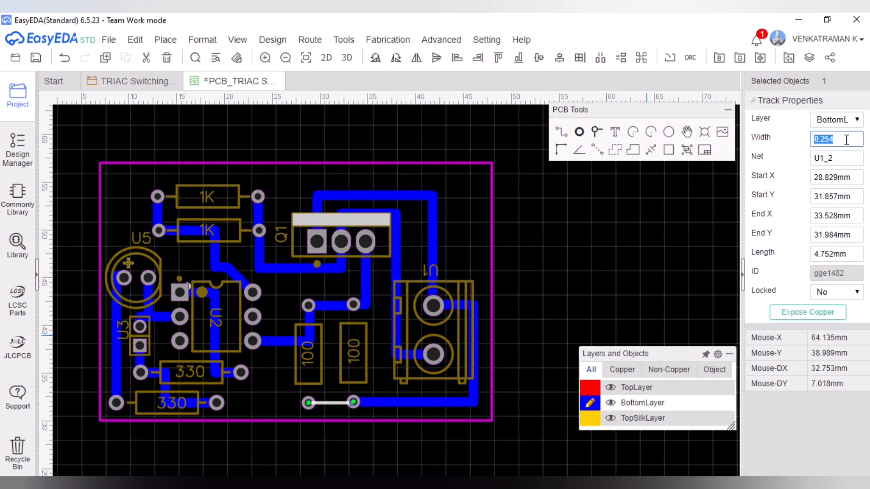
type("1.000mm")
left_click(681, 228)
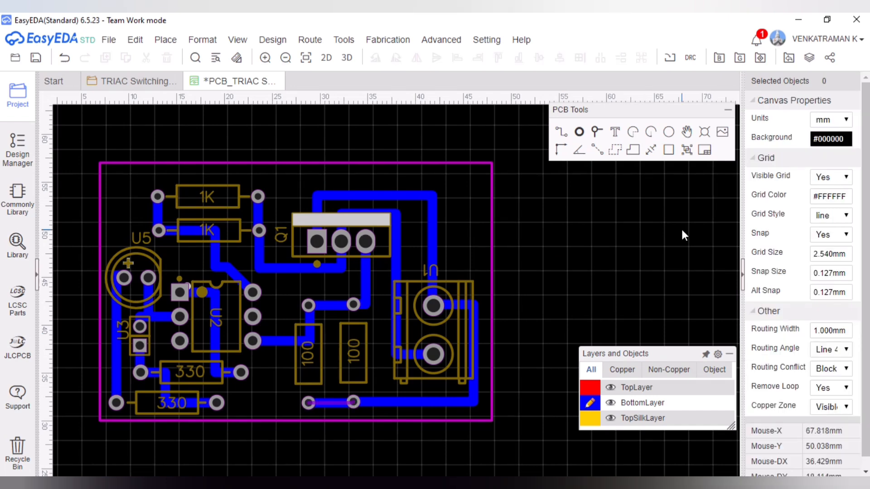
left_click(324, 402)
left_click(364, 432)
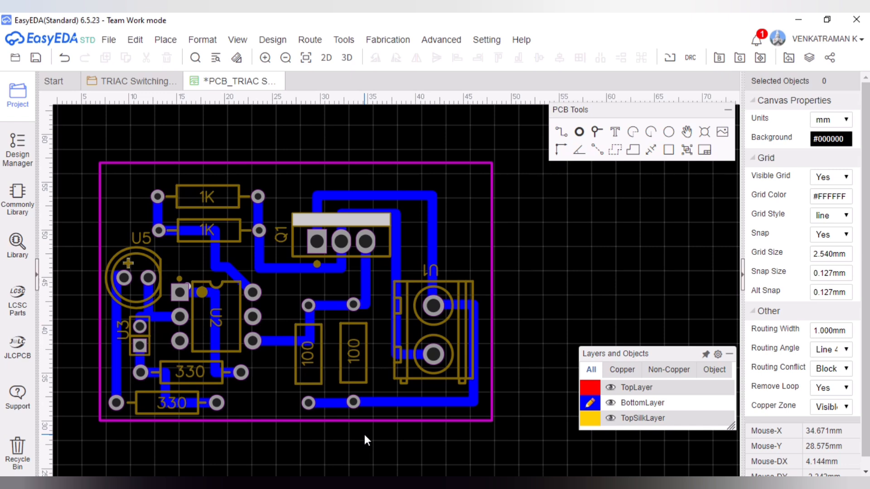
left_click(36, 57)
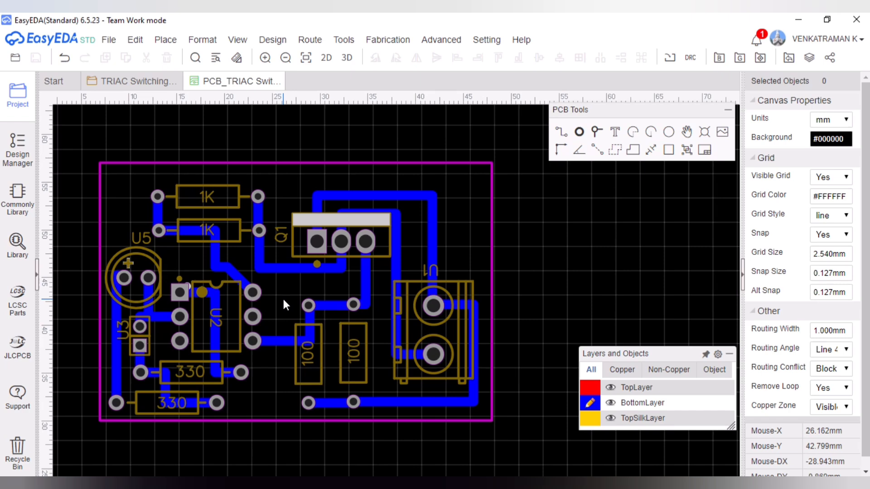
Make TopSilkLayer the active layer and turn the terminal block's U1 label upright, keeping it above the block.
mouse_move(587, 398)
left_click(590, 282)
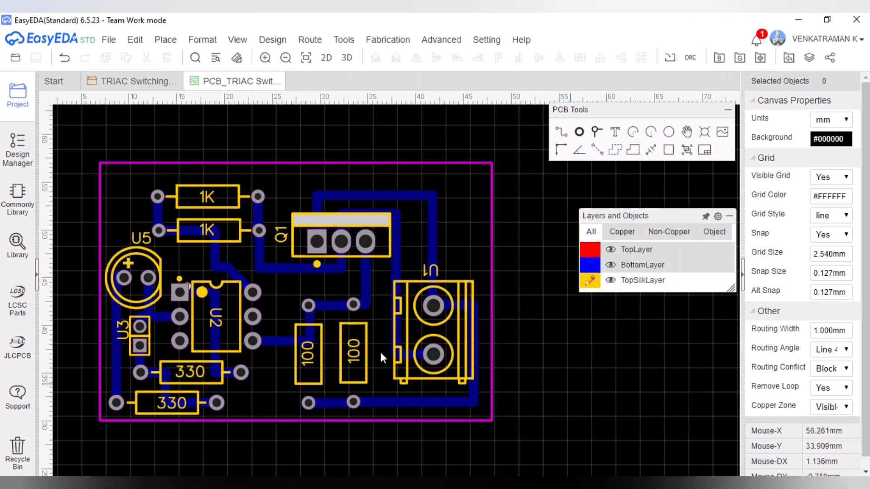
left_click_drag(428, 268, 480, 368)
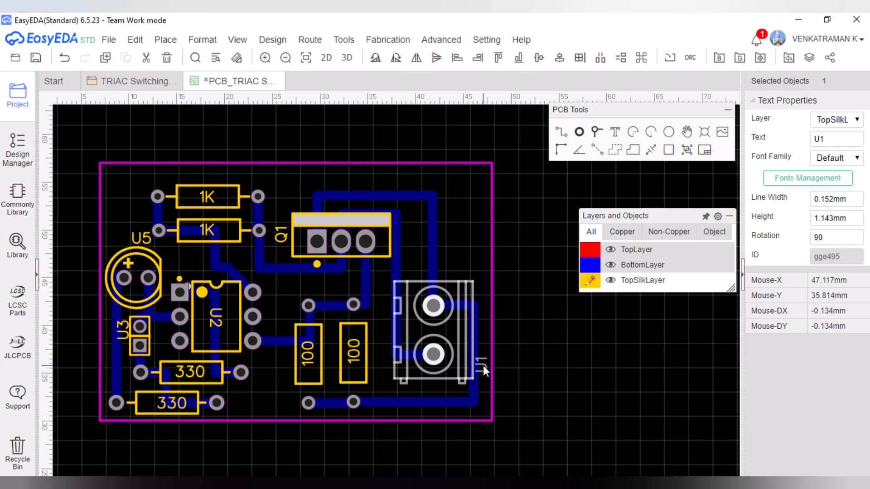
key("ctrl+z")
Change the terminal block's U1 label to OUTPUT and centre it above the block.
double_click(444, 267)
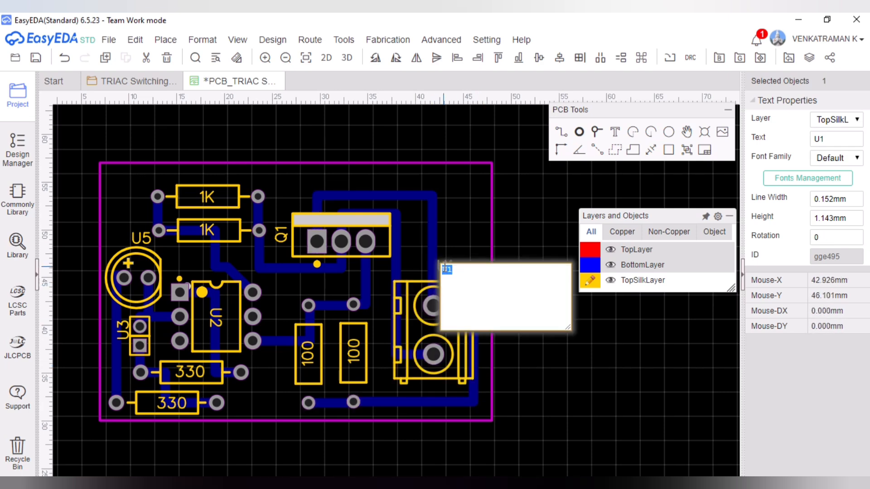
type("out")
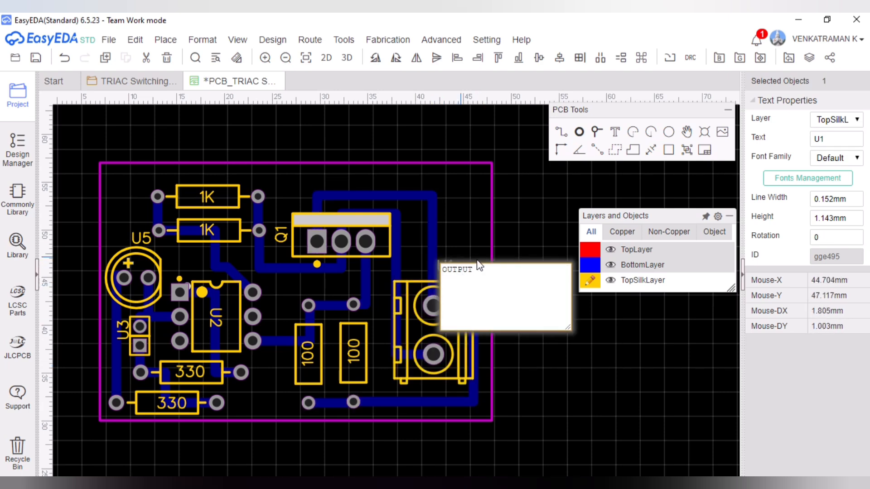
left_click(517, 240)
left_click(442, 267)
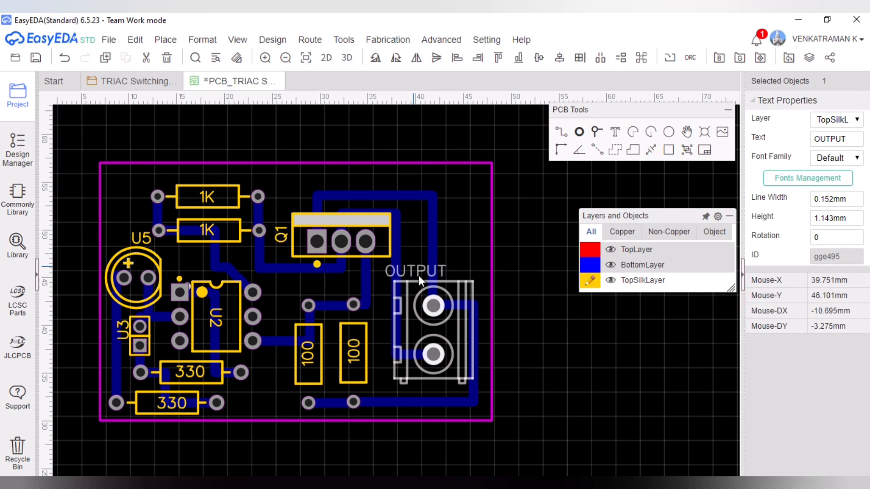
left_click_drag(413, 270, 432, 266)
left_click(511, 315)
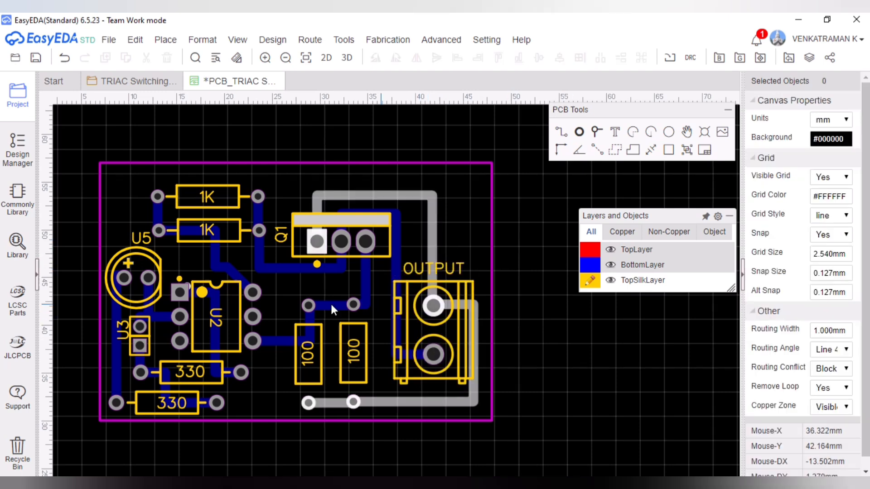
Change the two-pin header's U3 label to INPUT.
double_click(121, 329)
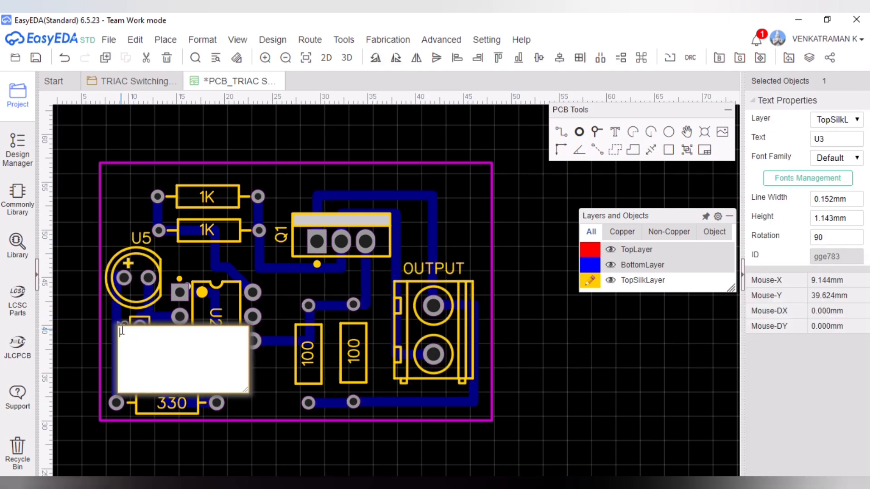
type("INPUT")
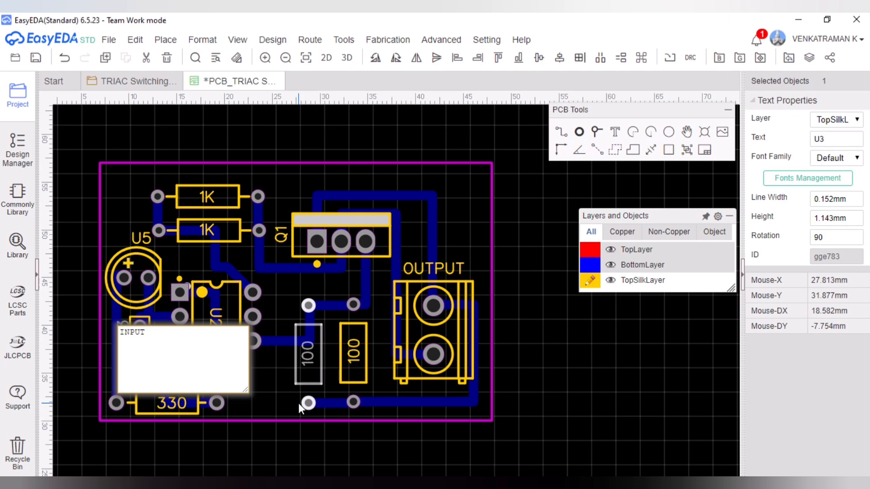
left_click(320, 432)
Change the two-pin header's label text to IN.
double_click(127, 333)
type("IN")
key("Return")
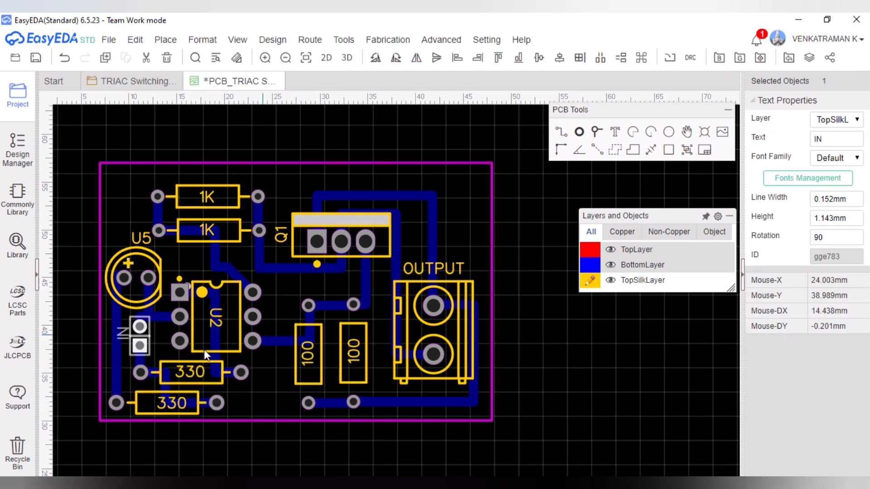
Rotate the IN label to 0 degrees and place it between the two-pin header and U2, near the header's upper pad.
key("space")
key("space")
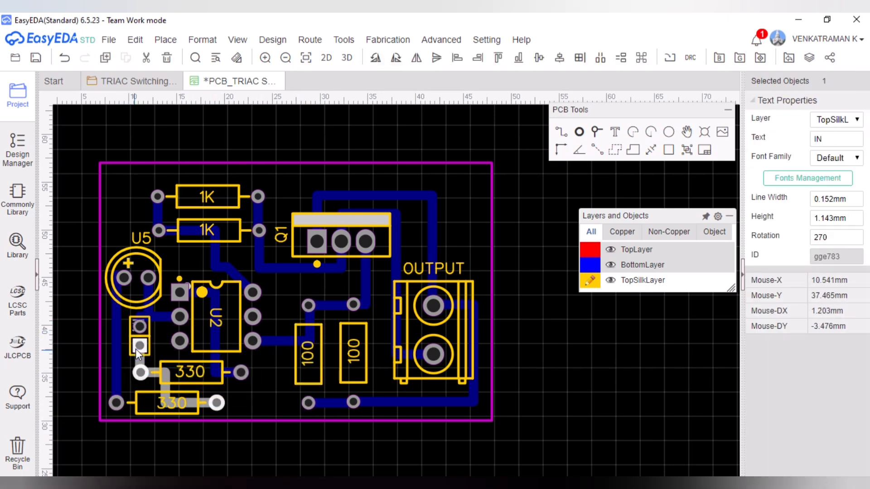
key("space")
key("Down")
key("Down")
key("Down")
key("Down")
key("Down")
key("Down")
key("Right")
key("Right")
key("Right")
key("Right")
key("Right")
key("Right")
key("Right")
key("Right")
key("Right")
key("Right")
key("Left")
key("Left")
key("Left")
key("Left")
key("Up")
key("Up")
key("Up")
key("Up")
key("Up")
key("Up")
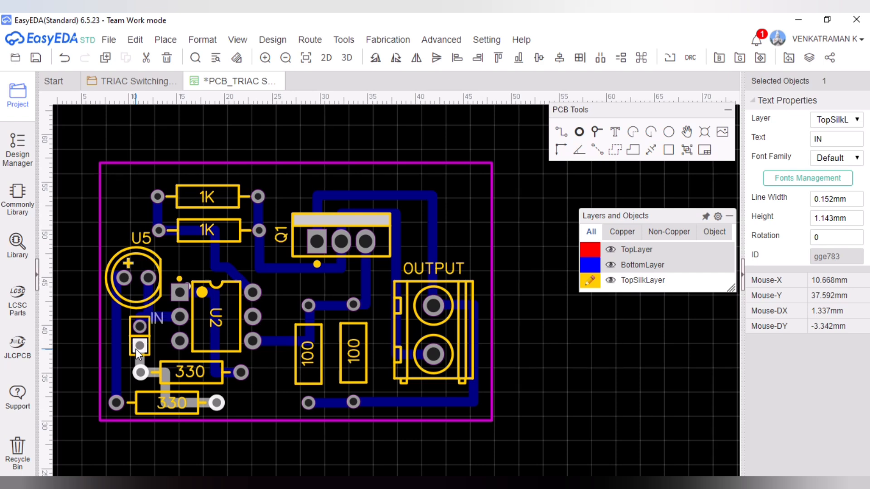
key("Down")
key("Right")
key("Right")
key("Right")
left_click(117, 356)
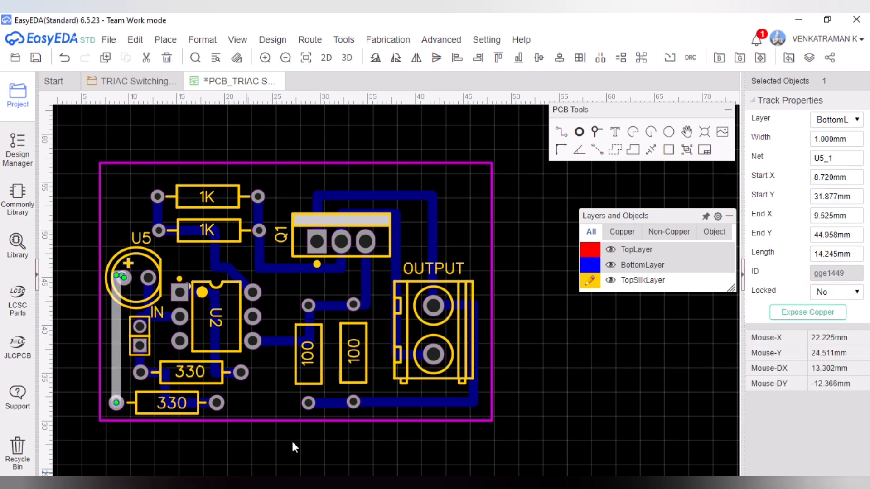
left_click(623, 342)
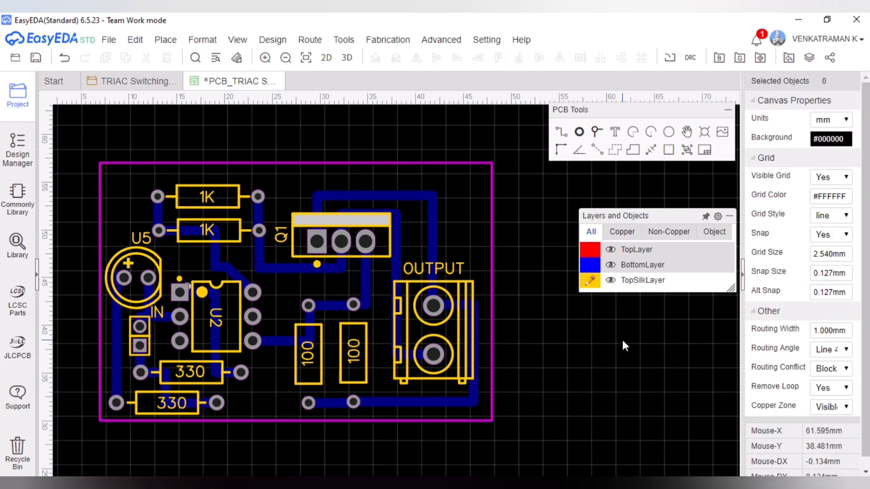
Place mounting holes in the board's upper-right and upper-left corners, at about (45.8, 54.6) mm and (8.9, 54.6) mm.
mouse_move(357, 20)
left_click(348, 39)
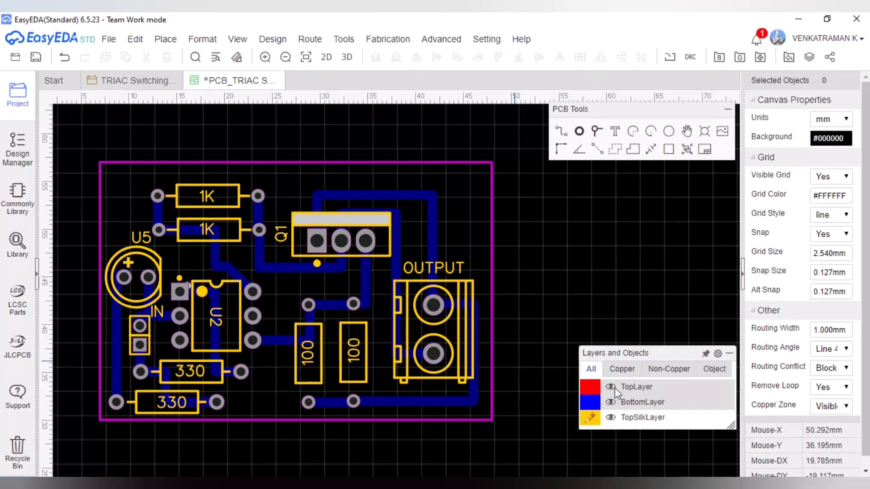
mouse_move(600, 335)
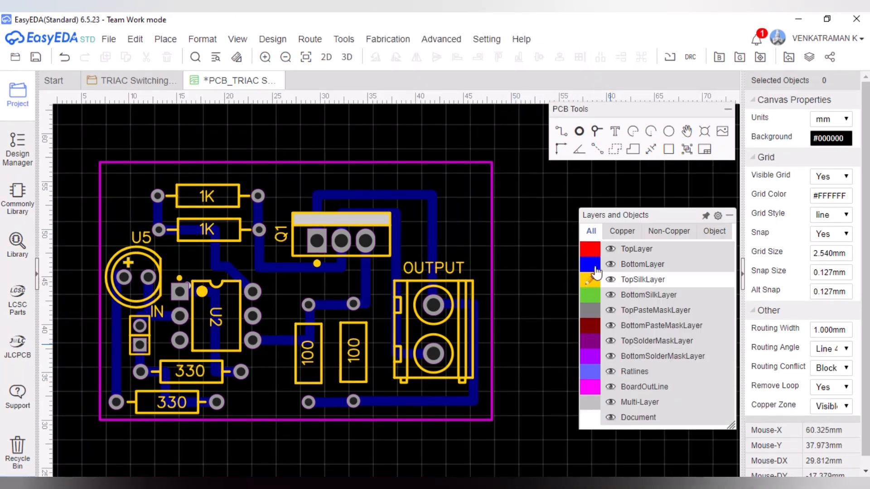
left_click(490, 420)
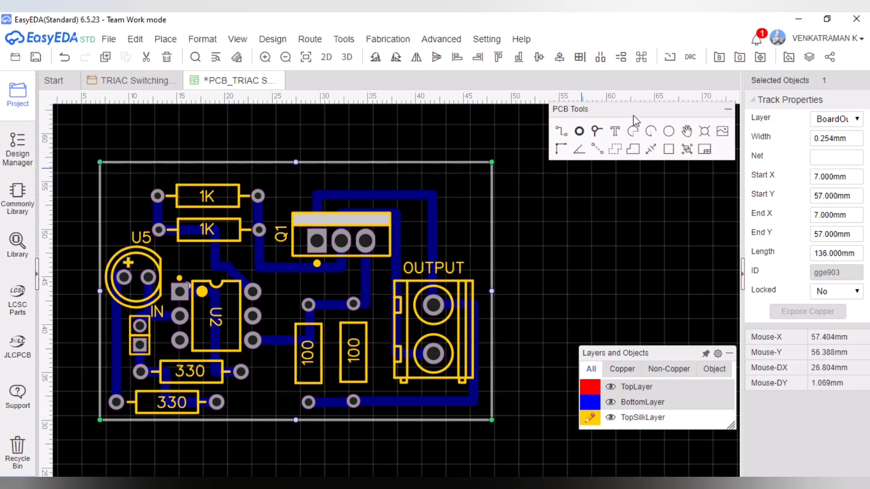
left_click(703, 136)
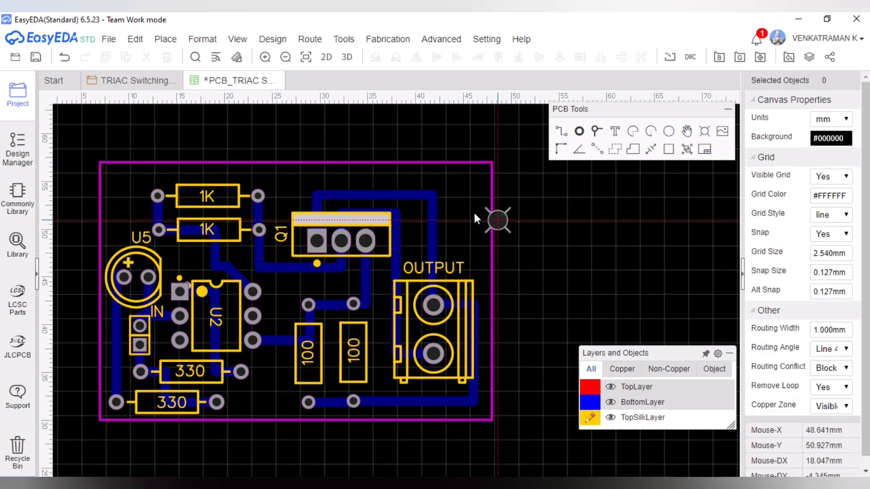
left_click(471, 186)
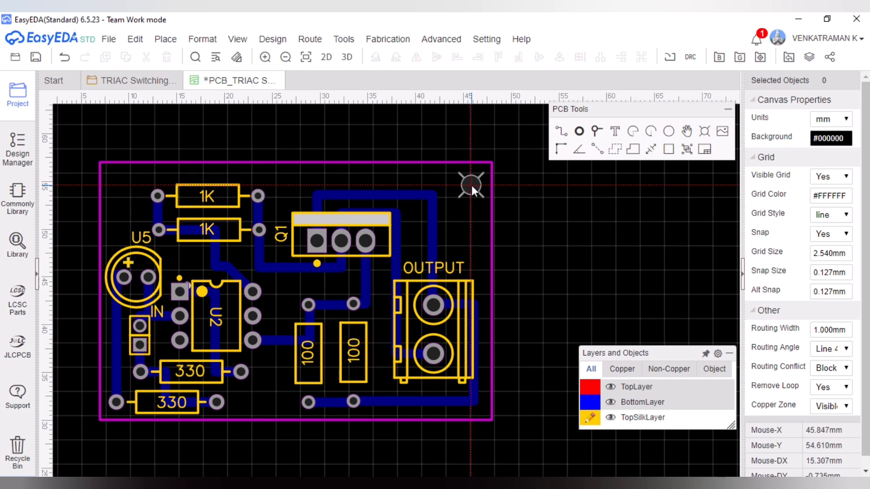
left_click(117, 185)
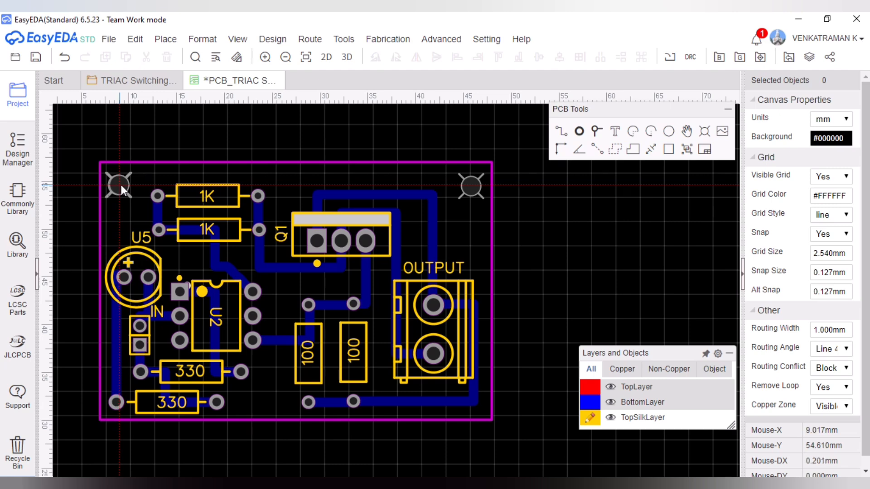
right_click(560, 205)
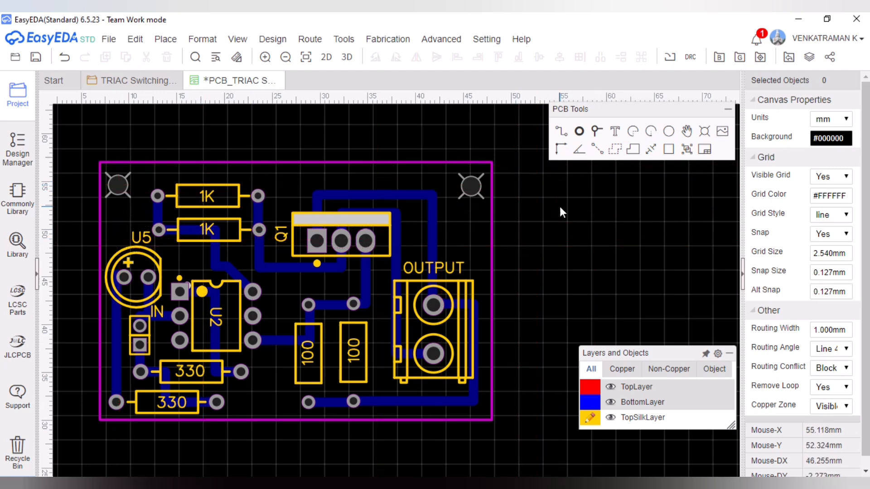
Change the TRIAC's Q1 label to BTA06 and rotate it to 0 degrees.
mouse_move(628, 388)
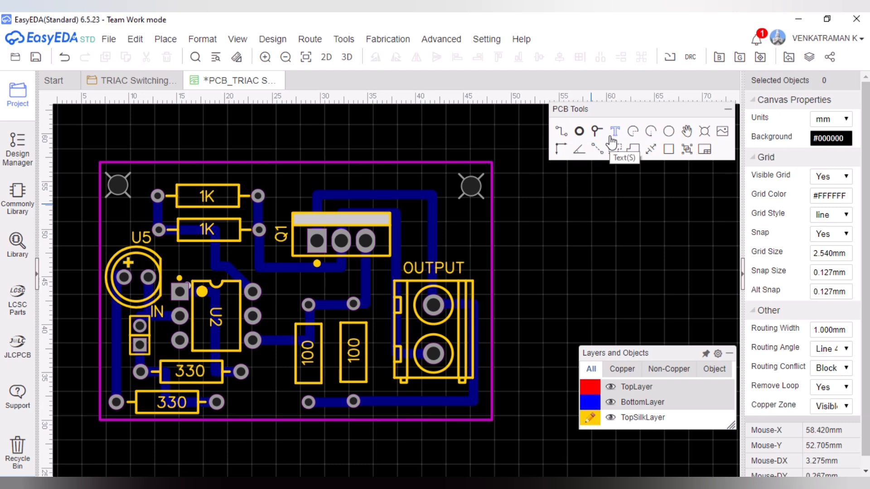
double_click(282, 238)
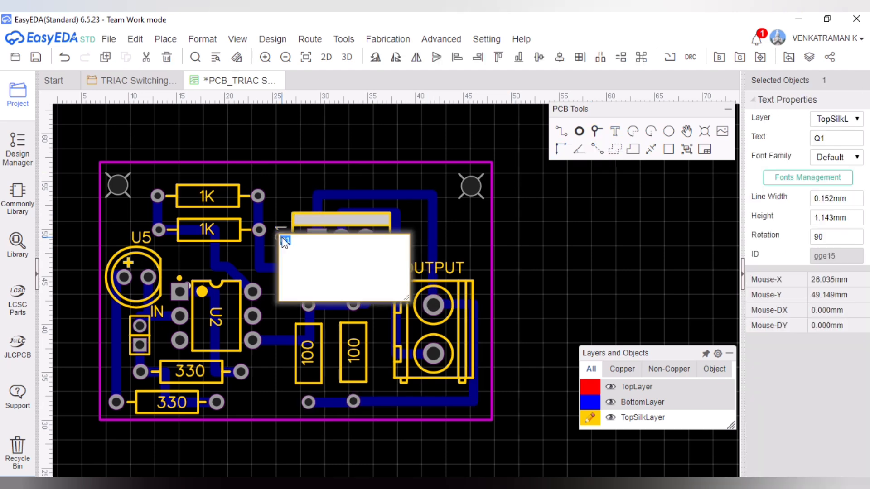
type("bta")
type("BTA")
type("06")
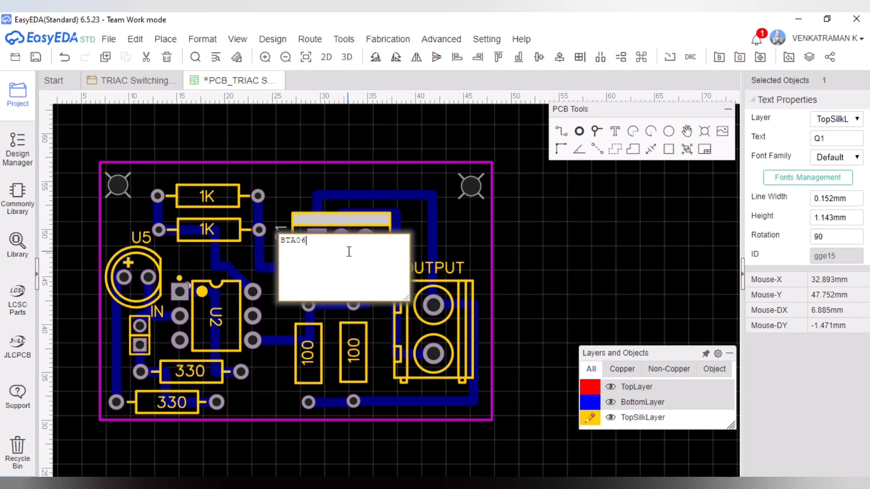
key("Return")
key("space")
key("space")
key("space")
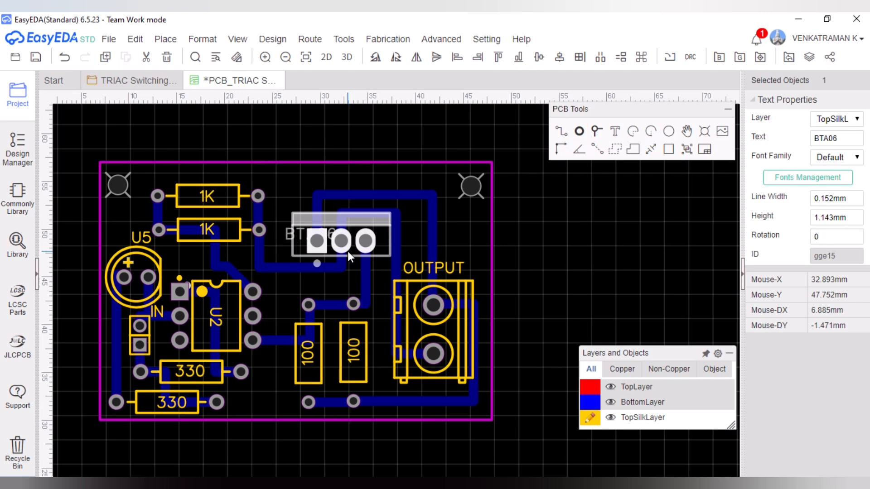
Move the BTA06 label so it sits centred just above the TRIAC outline.
key("Up")
key("Up")
key("Up")
key("Up")
key("Right")
key("Right")
key("Right")
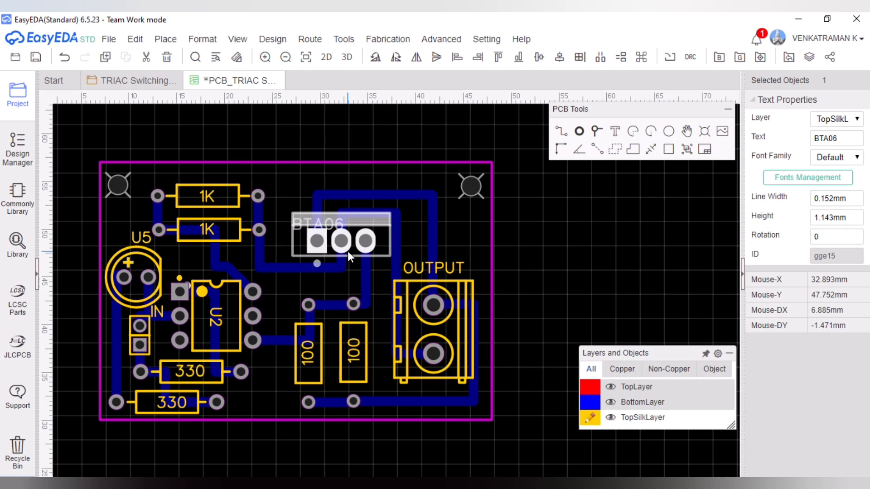
key("Right")
key("Right")
key("Right")
key("Right")
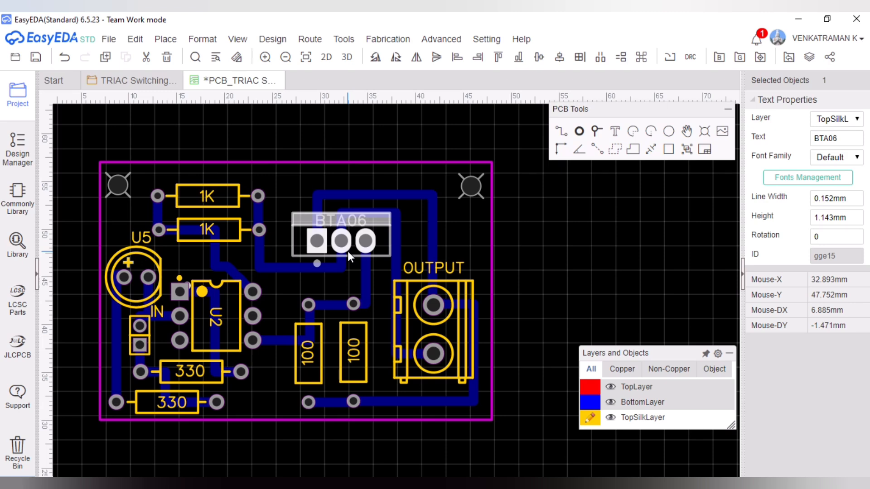
key("Up")
key("Up")
key("Up")
key("Up")
key("Up")
key("Up")
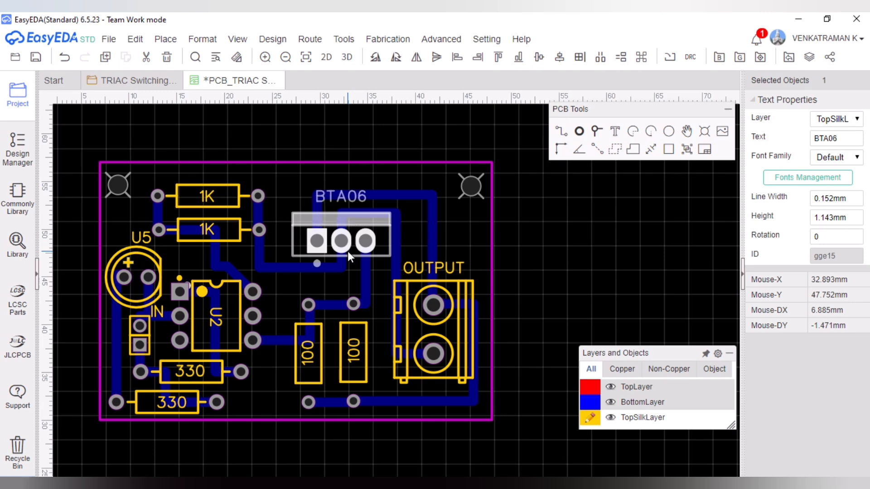
key("Down")
key("Down")
key("Down")
key("Down")
key("Down")
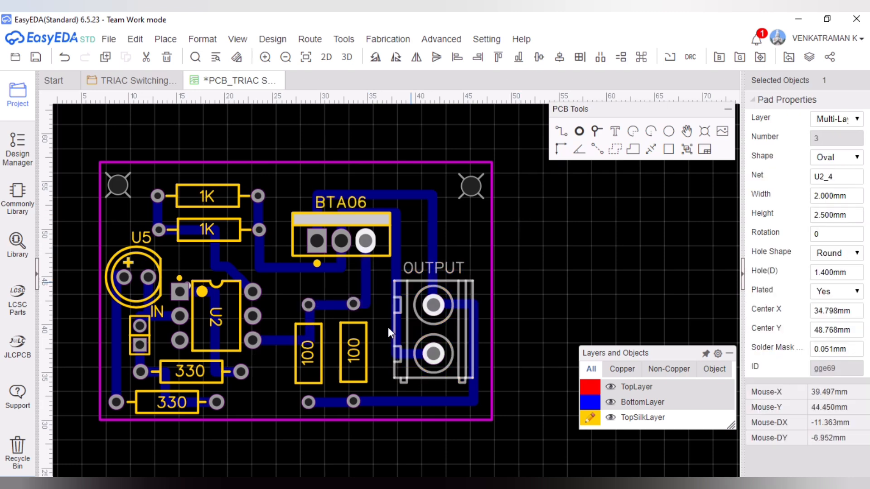
Change the U5 label to LED and centre it above the round LED outline.
double_click(140, 234)
type("LED")
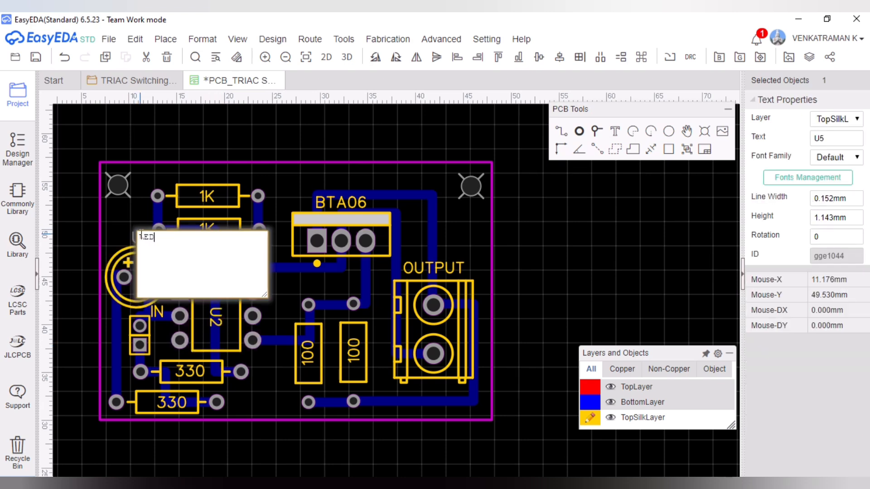
left_click(135, 211)
left_click(140, 234)
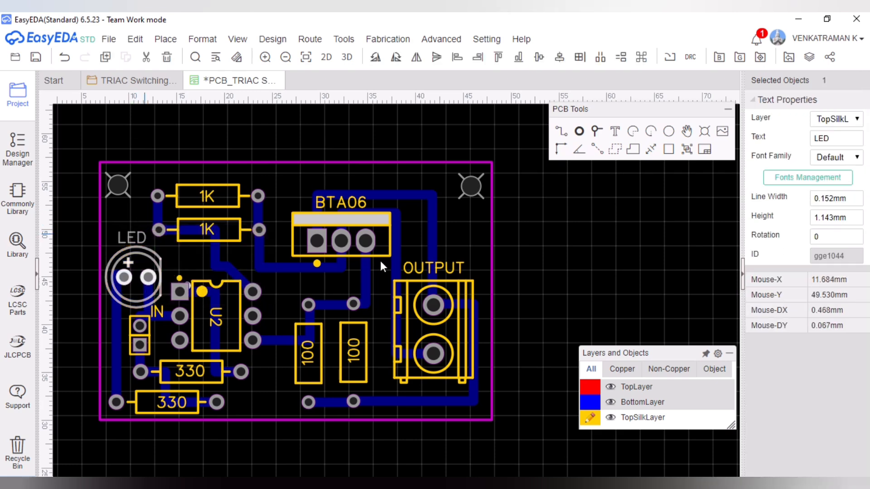
left_click(591, 237)
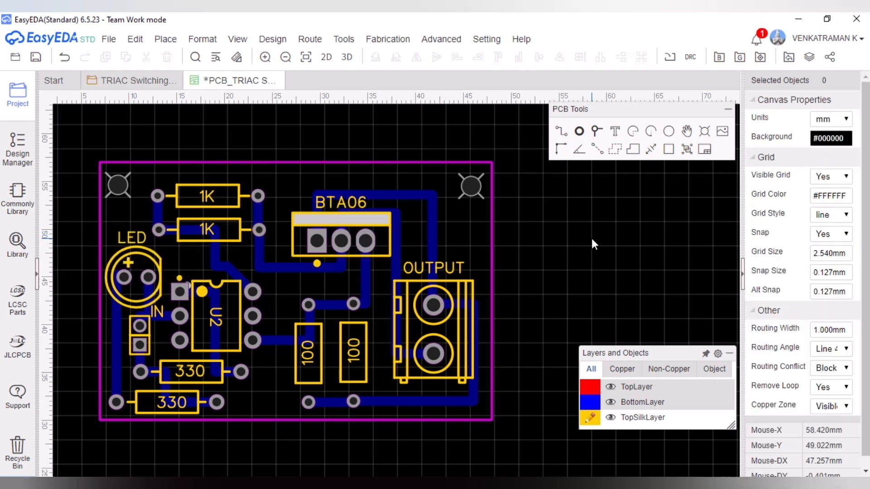
Change the six-pin optocoupler's U2 label to MOC3021.
double_click(215, 314)
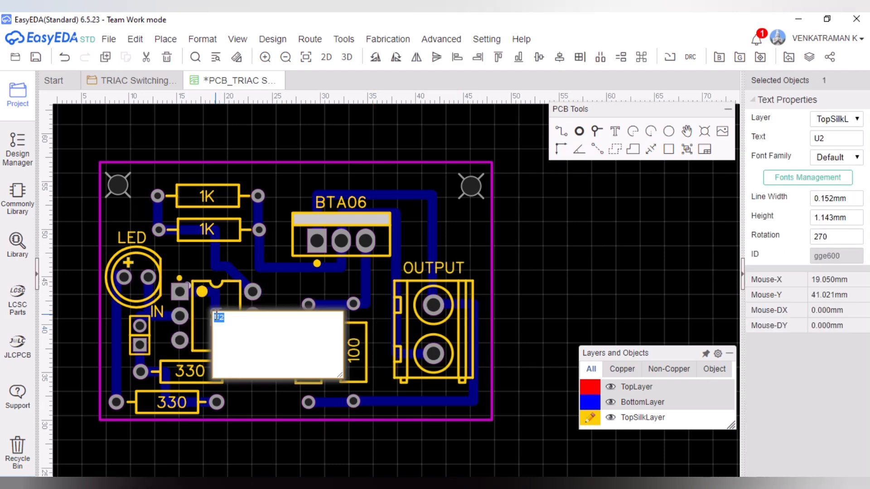
type("MOC3021")
key("Return")
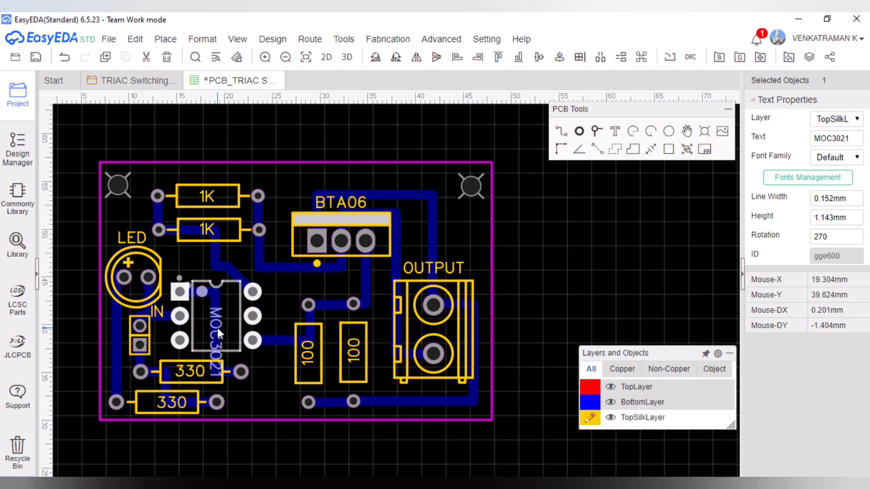
Shift the MOC3021 label up and slightly right so it lies within the optocoupler outline.
key("Up")
key("Up")
key("Up")
key("Up")
key("Up")
key("Up")
key("Up")
key("Up")
key("Up")
key("Up")
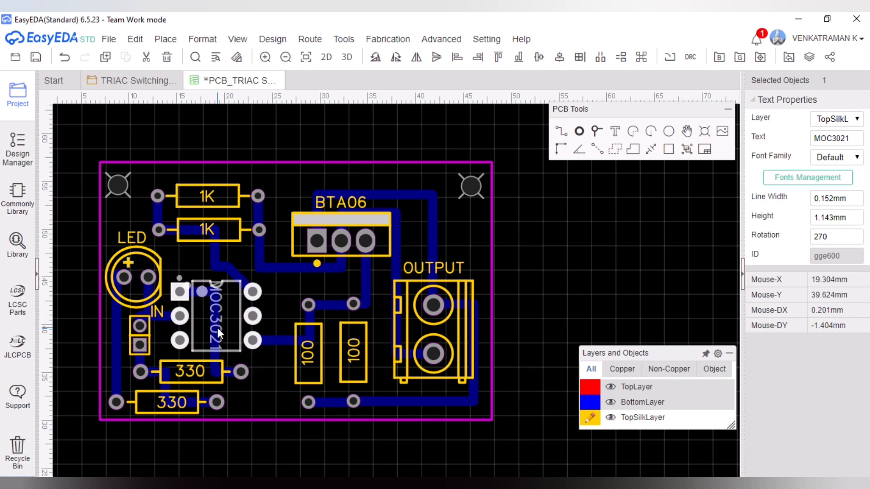
key("Right")
key("Right")
key("Right")
key("Right")
key("Up")
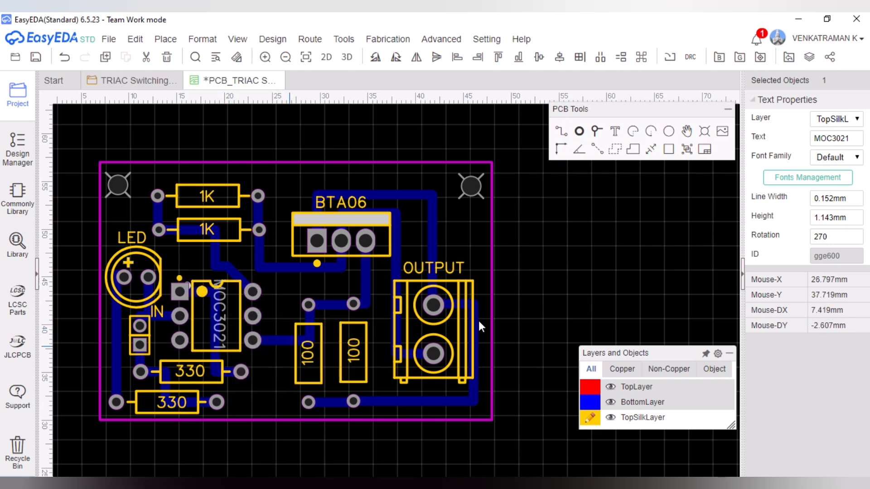
Set the MOC3021 label's line width to 0.15 mm.
left_click(851, 202)
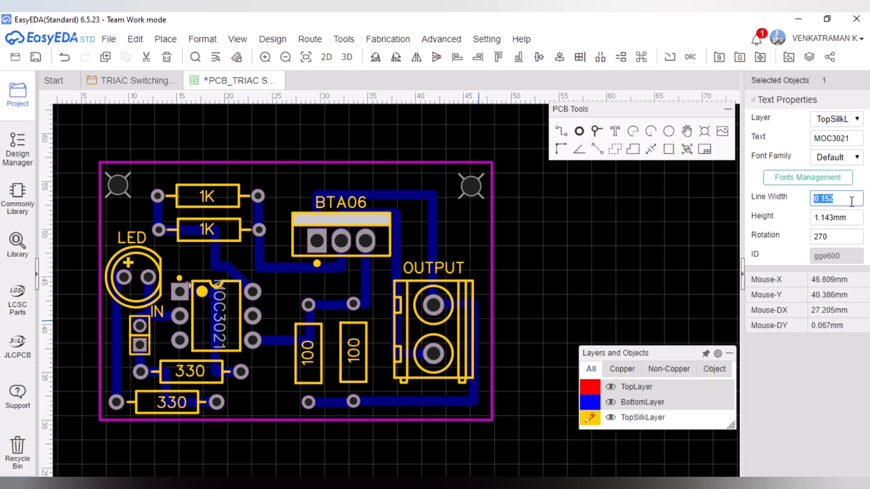
type("0.")
key("Return")
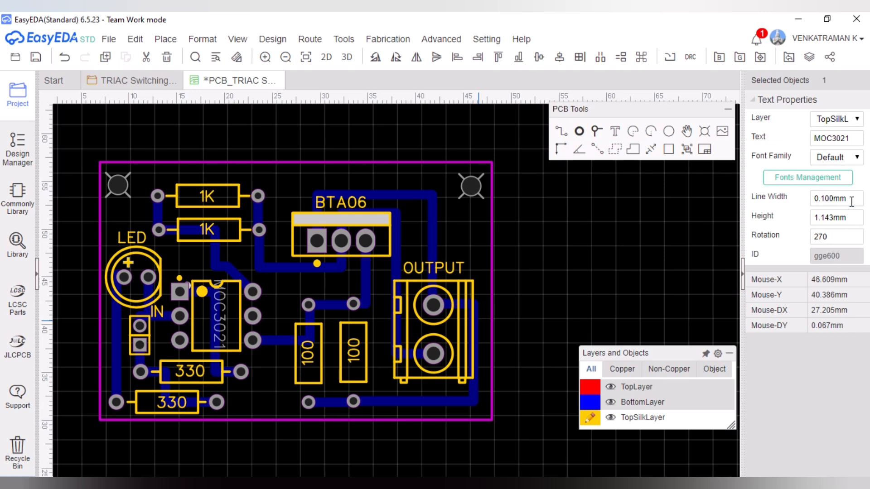
left_click(851, 202)
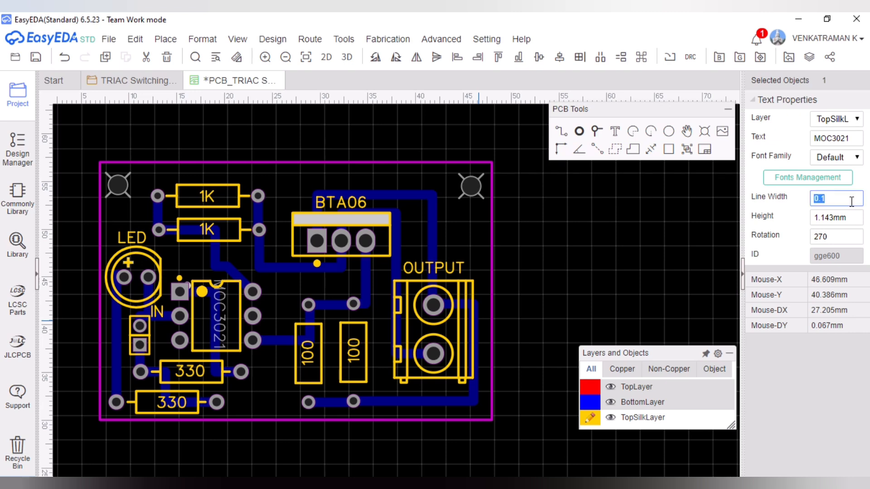
type("0")
key("Tab")
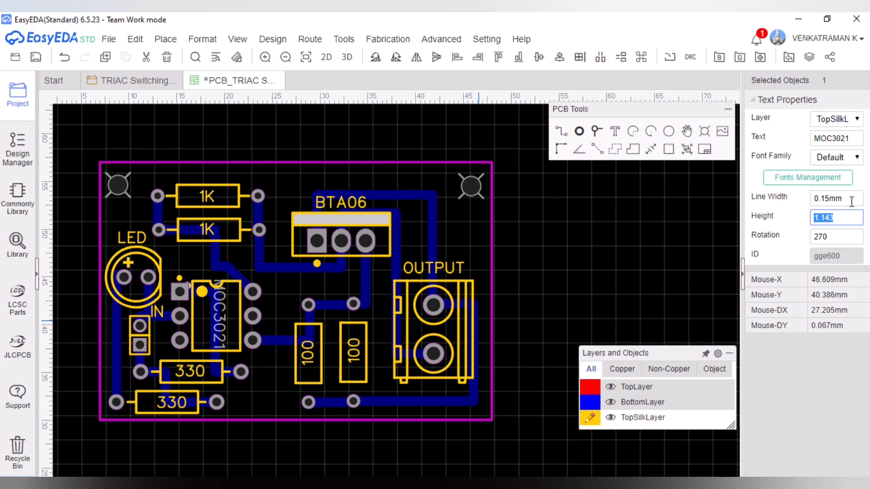
Reduce the MOC3021 label's text height to 0.9 mm.
type("0")
key("BackSpace")
type("0.8")
key("Return")
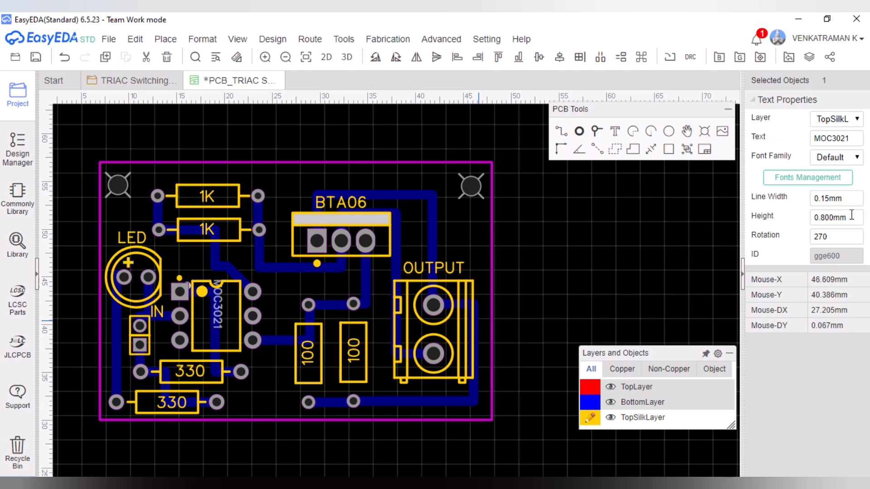
left_click(851, 216)
type("0.9")
key("Return")
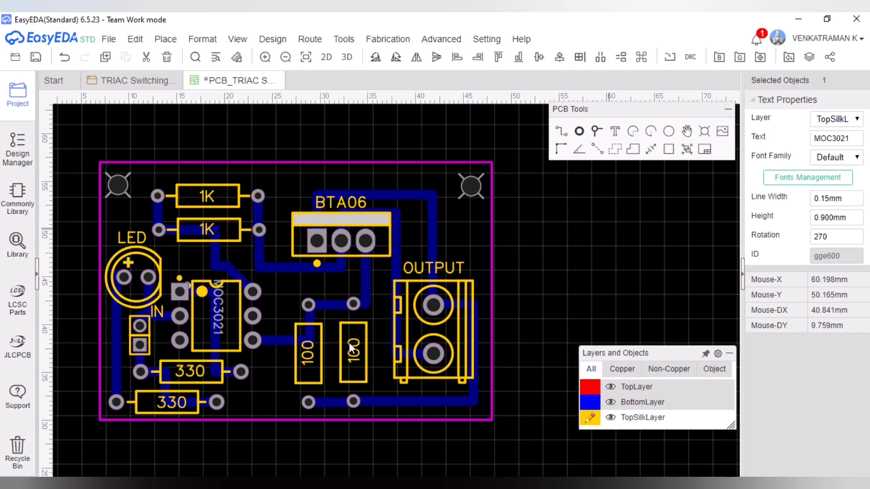
Move the resized MOC3021 label down to centre it vertically inside the optocoupler outline.
key("Down")
key("Down")
key("Down")
key("Down")
key("Down")
key("Down")
key("Down")
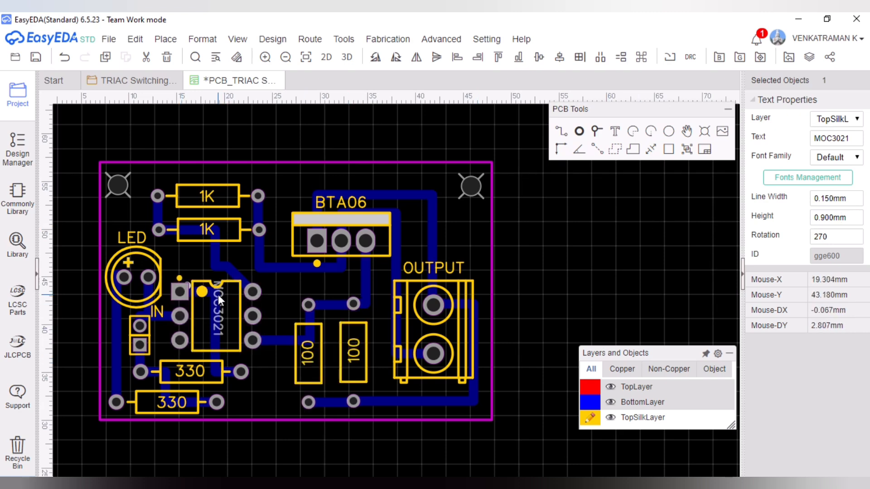
key("Down")
key("Down")
key("Down")
key("Down")
key("Down")
left_click(682, 248)
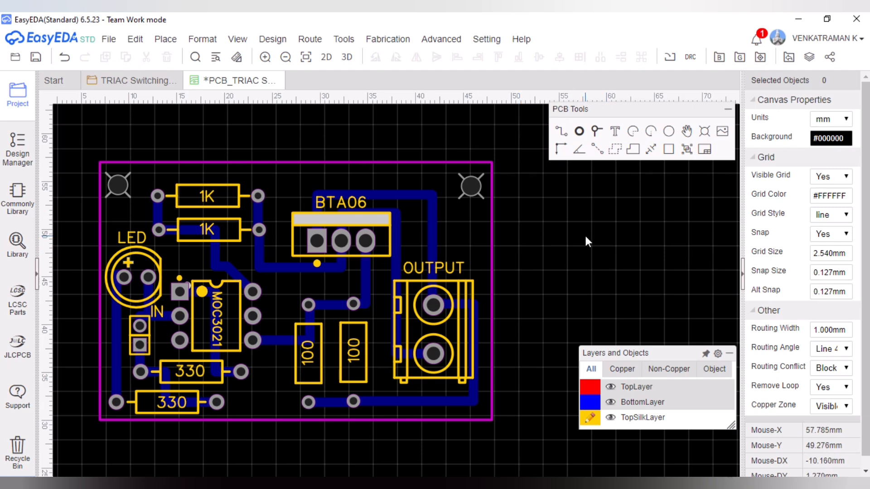
Place a new silkscreen text reading downward between the two-pin header and the board's left edge.
left_click(618, 134)
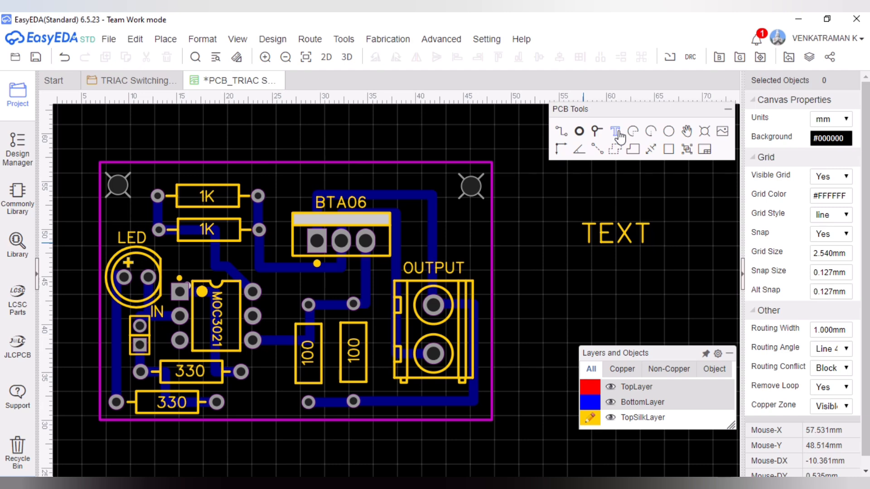
key("space")
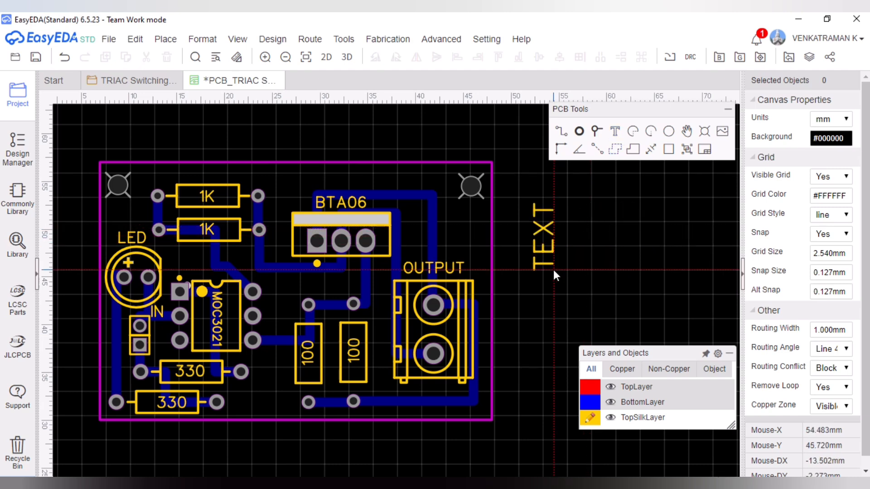
key("space")
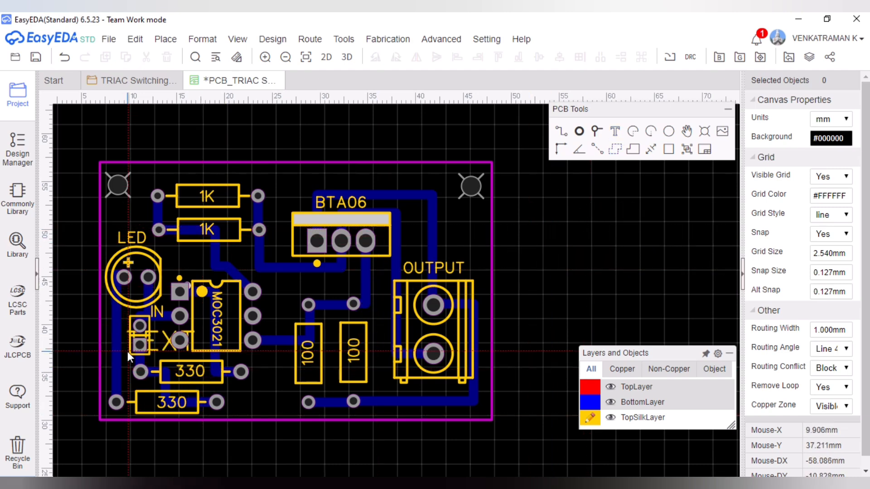
key("space")
key("space")
key("space")
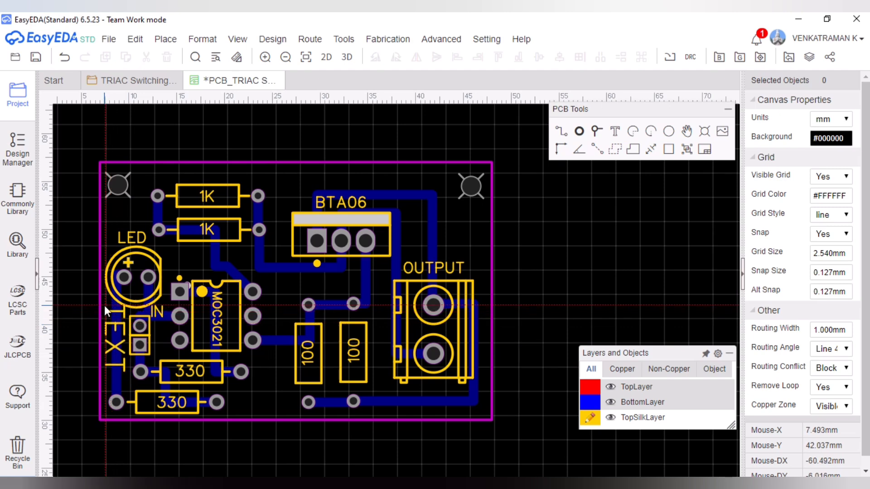
left_click(105, 305)
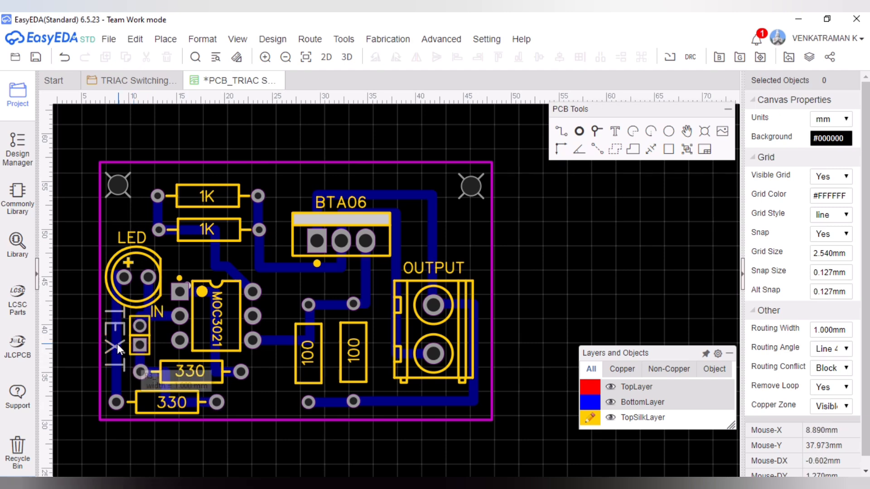
Replace the placeholder silkscreen text beside the two-pin input header with "- +" polarity marks.
double_click(116, 343)
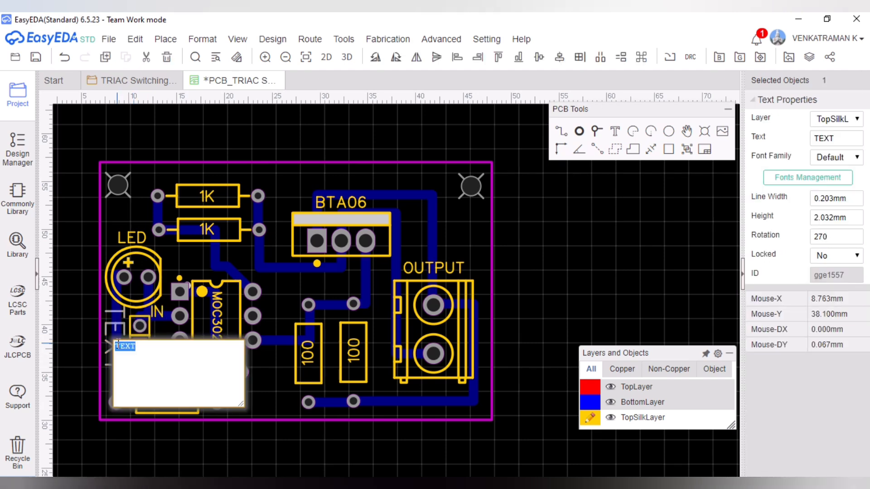
key("BackSpace")
left_click(195, 306)
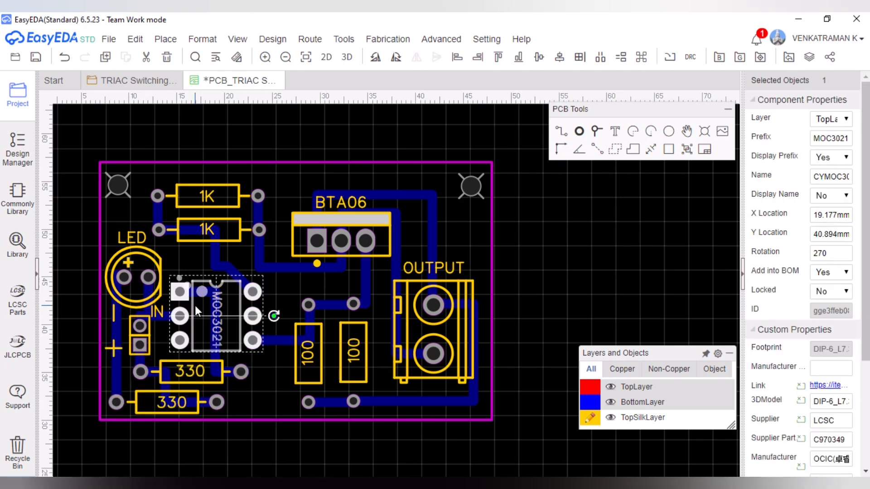
Reduce the text height of the header's polarity marks to 1.7 mm.
left_click(111, 349)
double_click(844, 222)
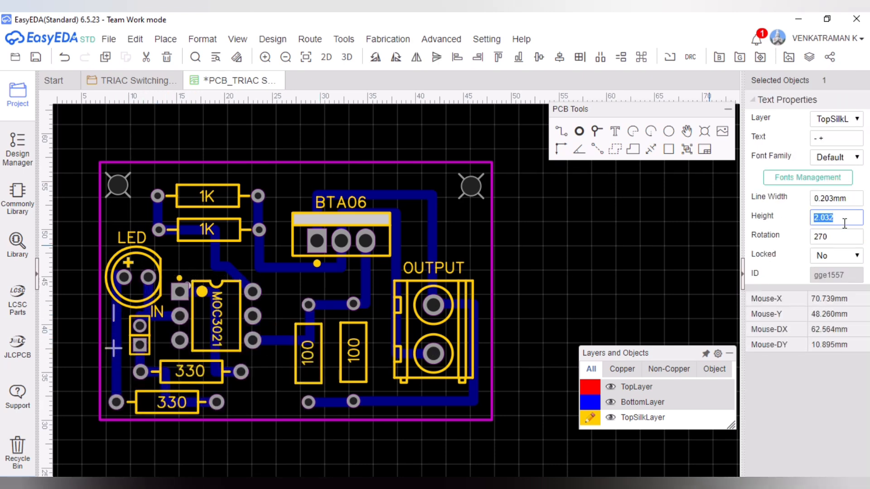
type("1.9")
key("Return")
double_click(844, 222)
type("1.7")
key("Return")
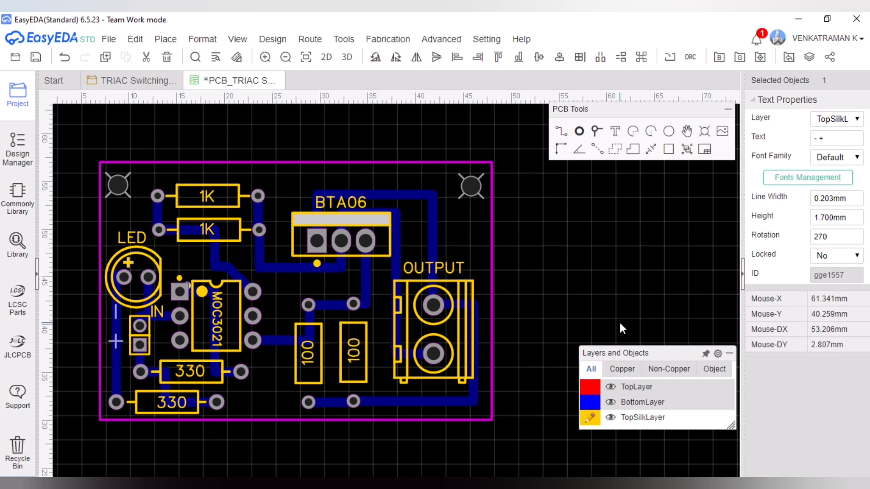
Nudge the polarity marks down and slightly right so each sign lines up with its input header pin.
key("Down")
key("Down")
key("Down")
key("Down")
key("Down")
key("Down")
key("Right")
key("Right")
key("Right")
left_click(643, 257)
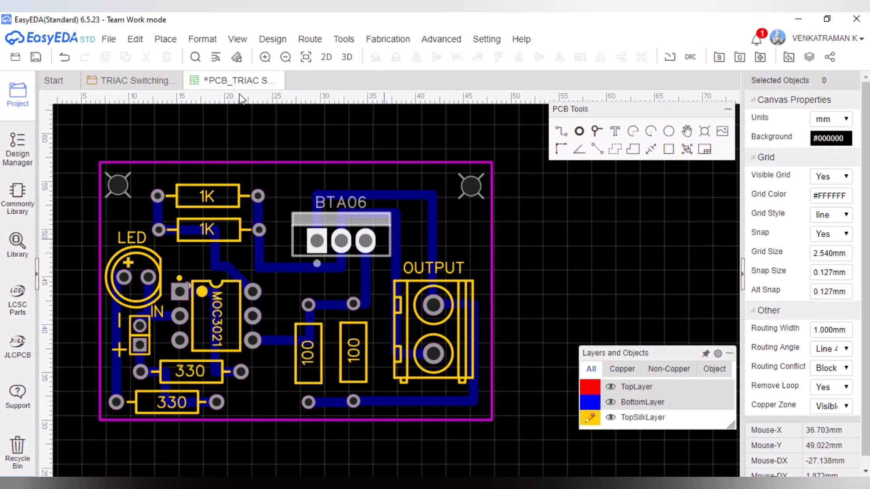
Save the PCB and inspect the assembled board from different angles in the 3D view.
left_click(34, 60)
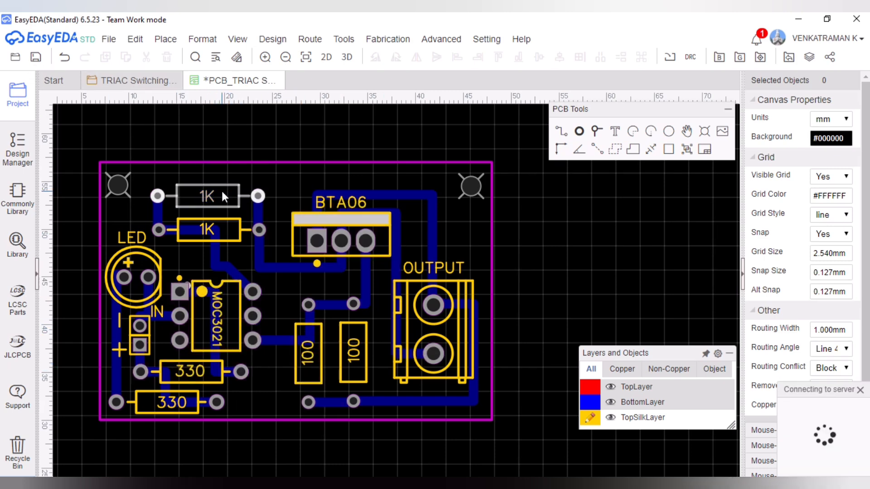
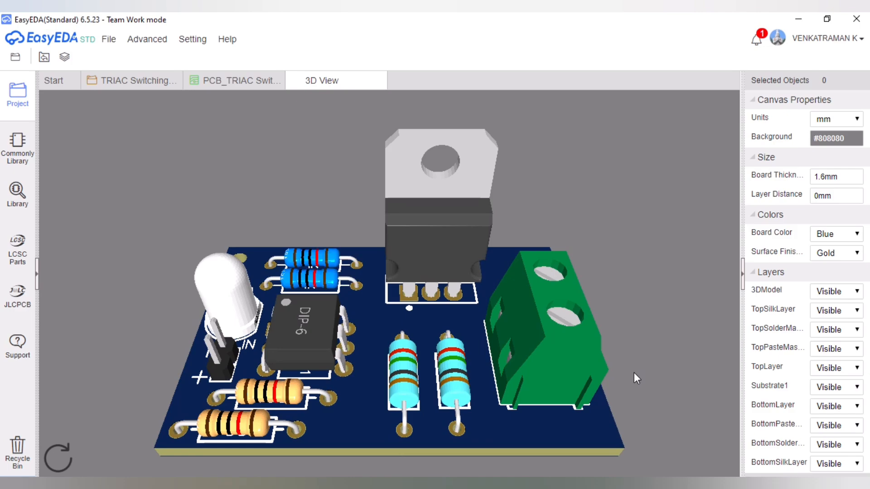
left_click_drag(623, 347, 380, 172)
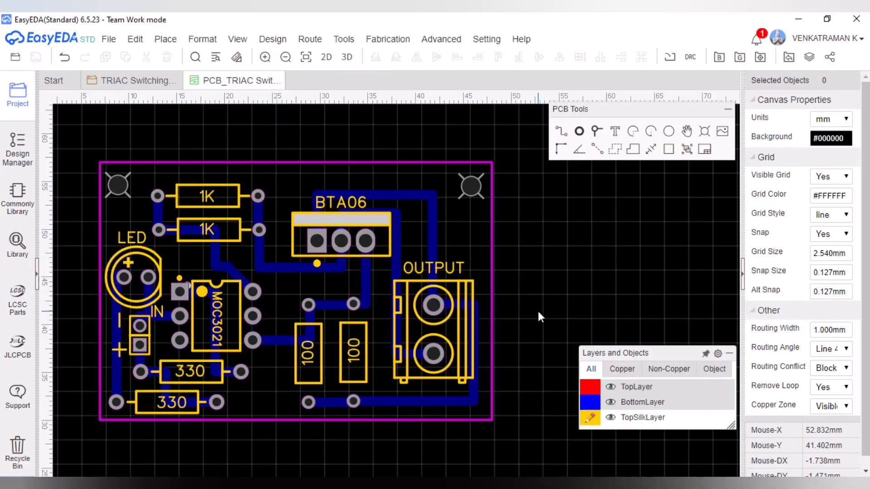
Place a horizontal dimension spanning the board's full width just above its top edge.
left_click(165, 39)
left_click(129, 41)
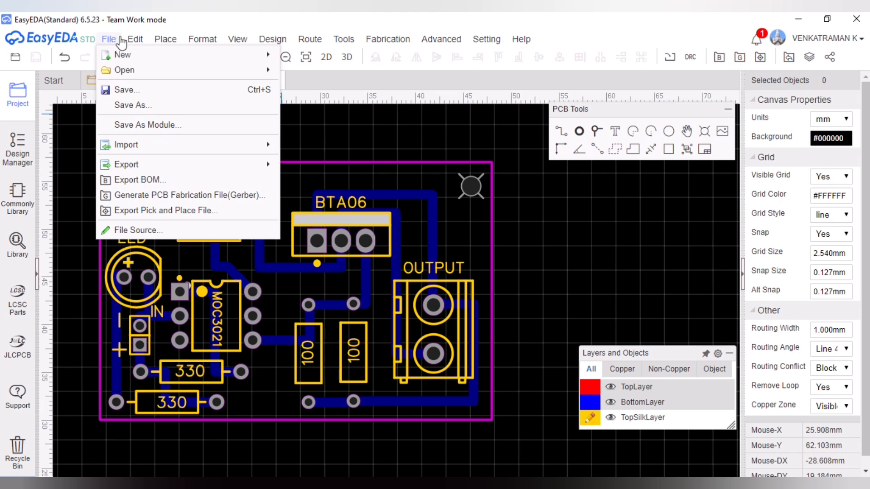
mouse_move(165, 43)
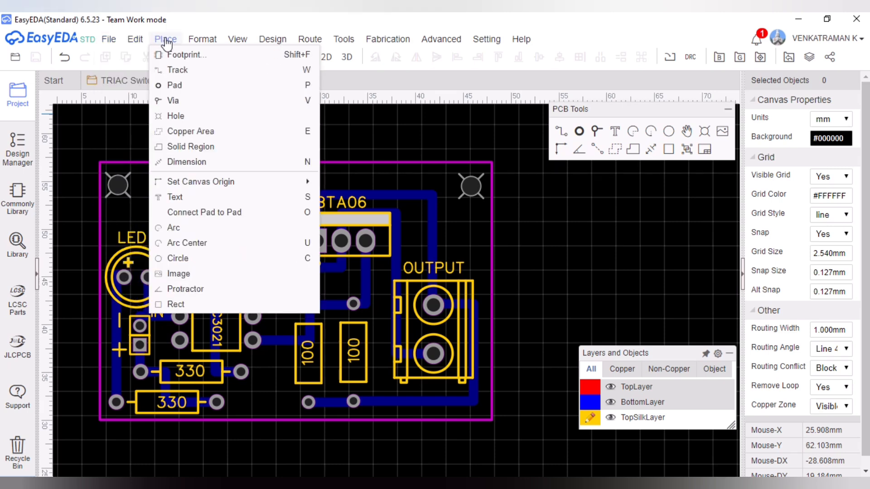
left_click(193, 163)
left_click(100, 154)
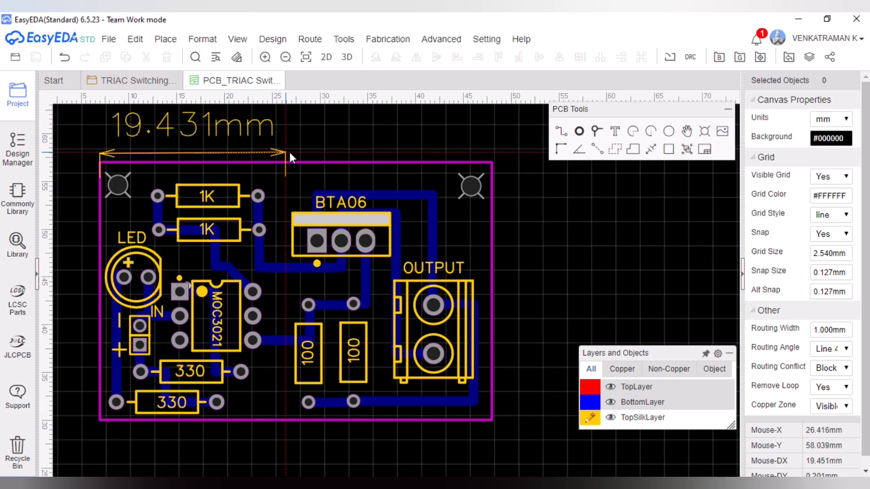
left_click(492, 153)
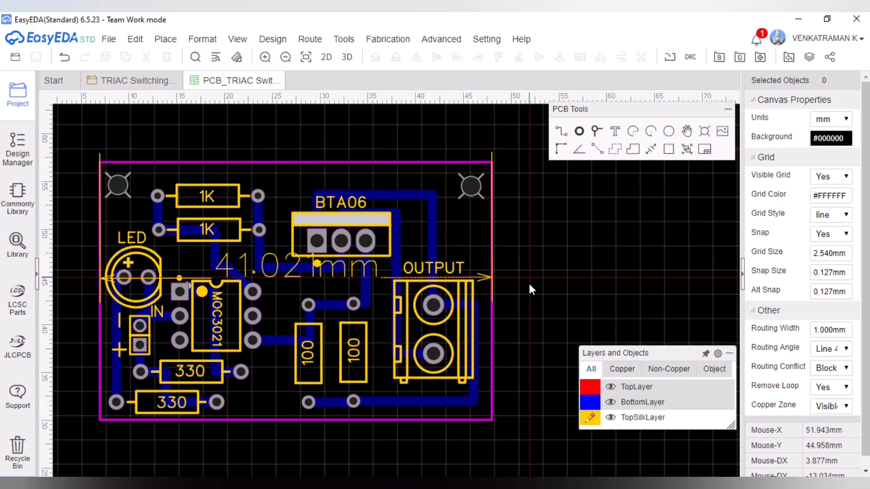
left_click(491, 148)
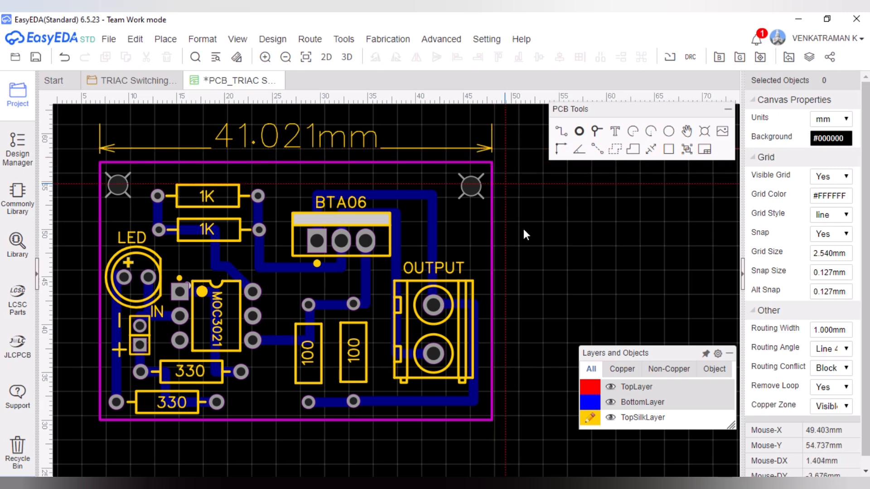
Place a vertical dimension spanning the board's full height just outside its right edge.
left_click(493, 162)
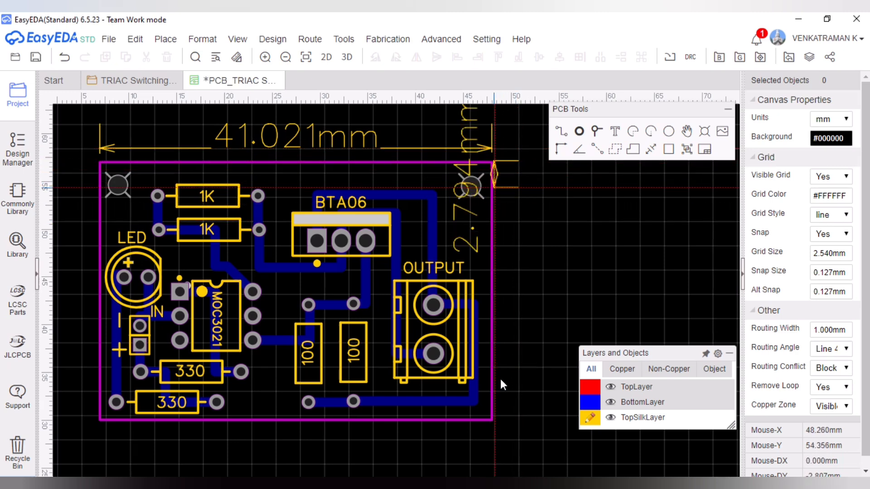
left_click(496, 421)
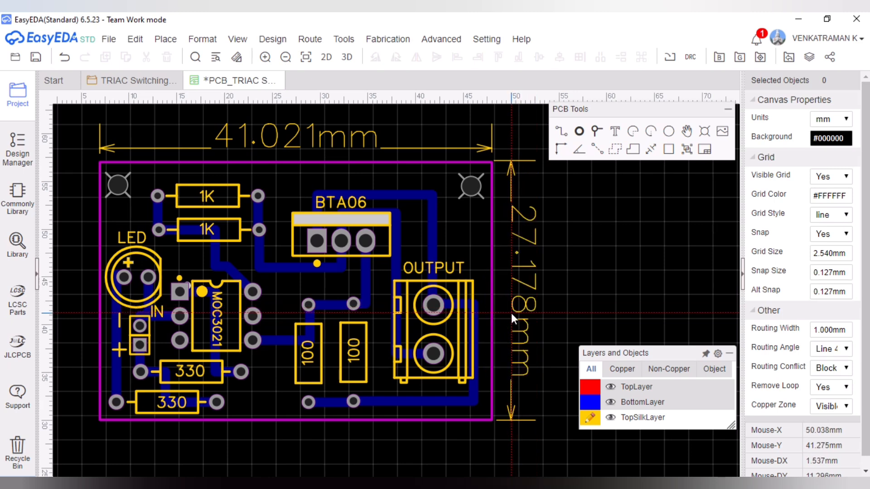
left_click(510, 313)
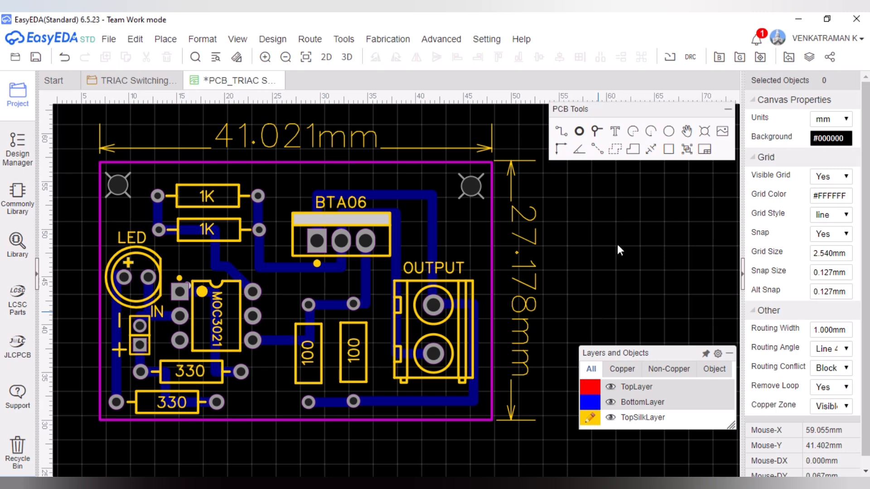
Collapse the properties and floating tool panels, clear them away from the dimensioned board, and save the PCB.
mouse_move(729, 358)
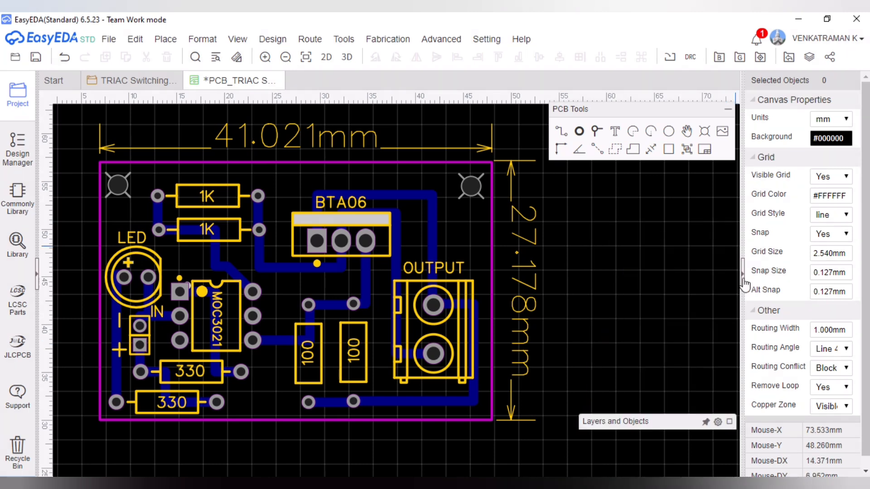
left_click(742, 278)
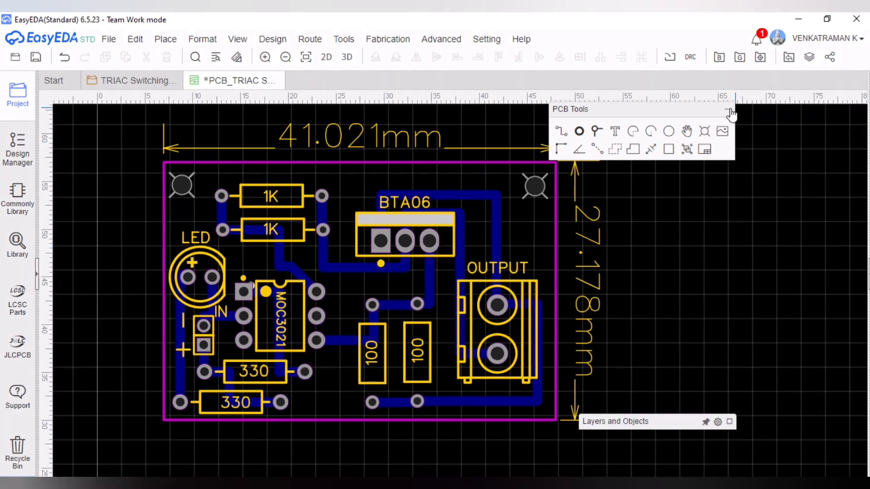
left_click(729, 112)
left_click_drag(639, 423, 756, 473)
left_click_drag(648, 110, 760, 217)
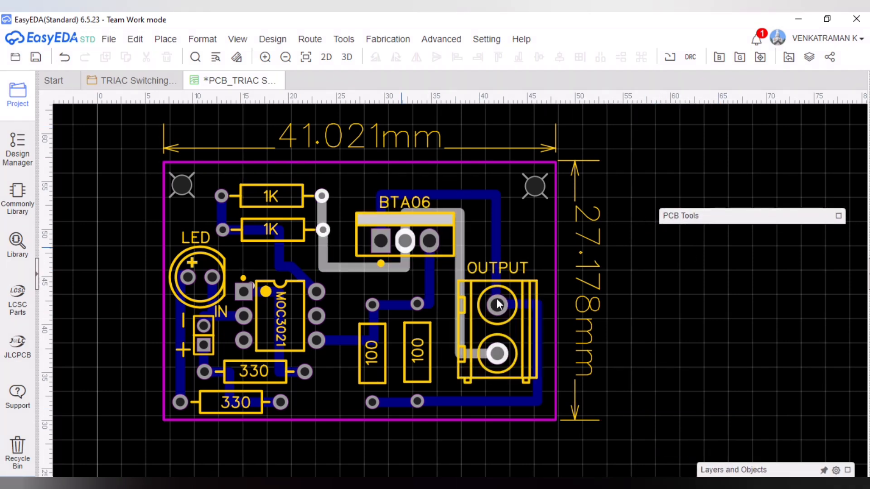
left_click(35, 61)
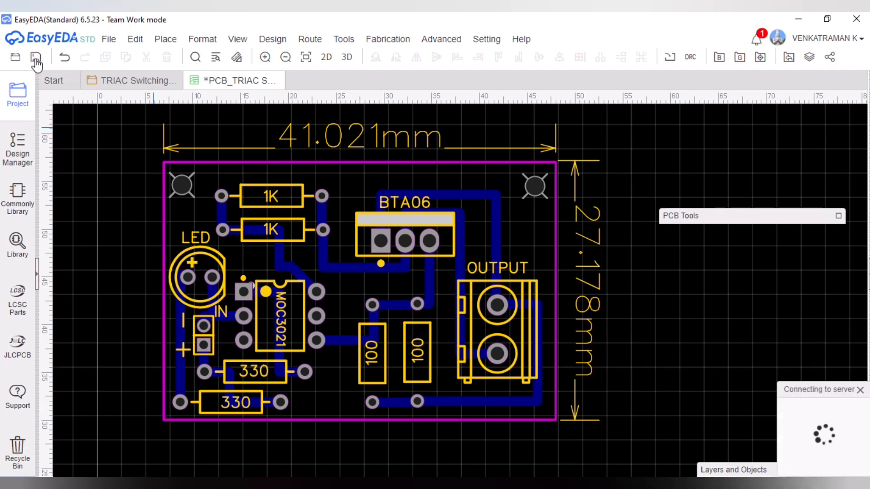